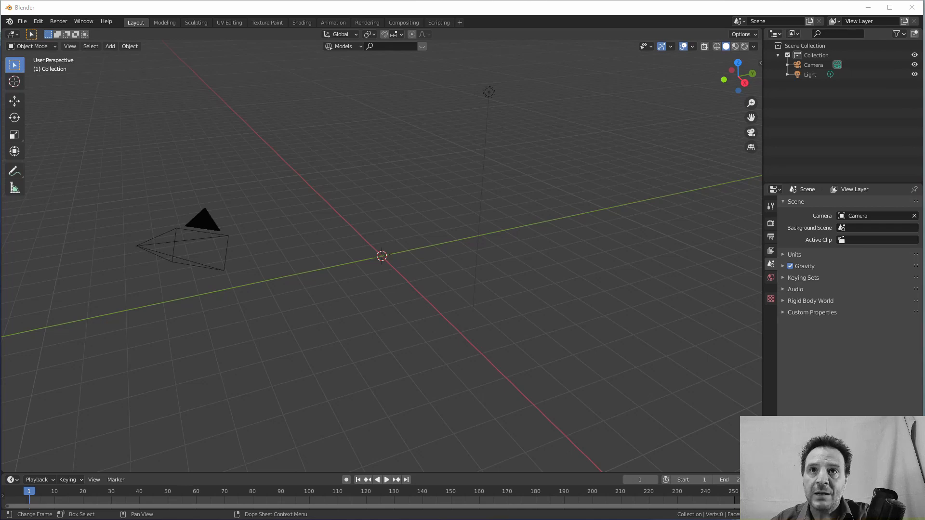
Step: Switch to the web browser and look over the TurboSquid home page and Blend Swap's Furniture category
key(alt+Tab)
click(102, 45)
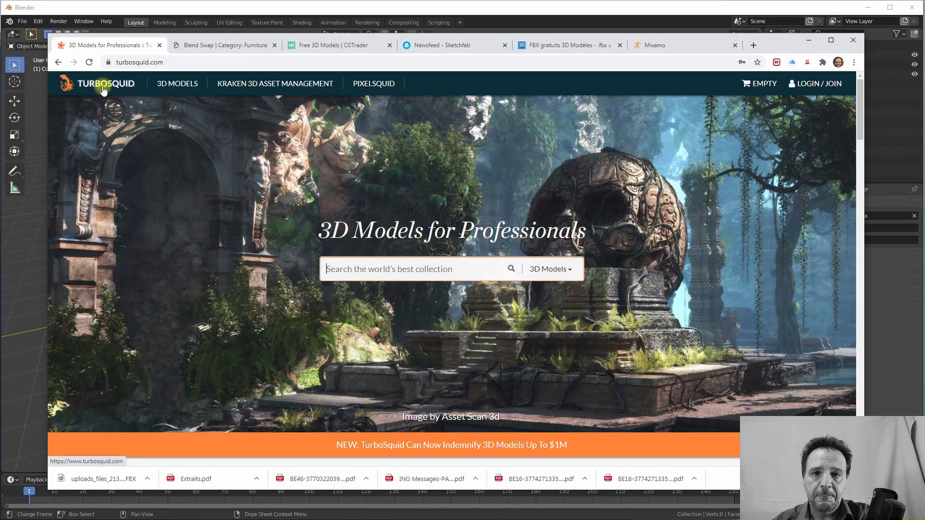
click(220, 46)
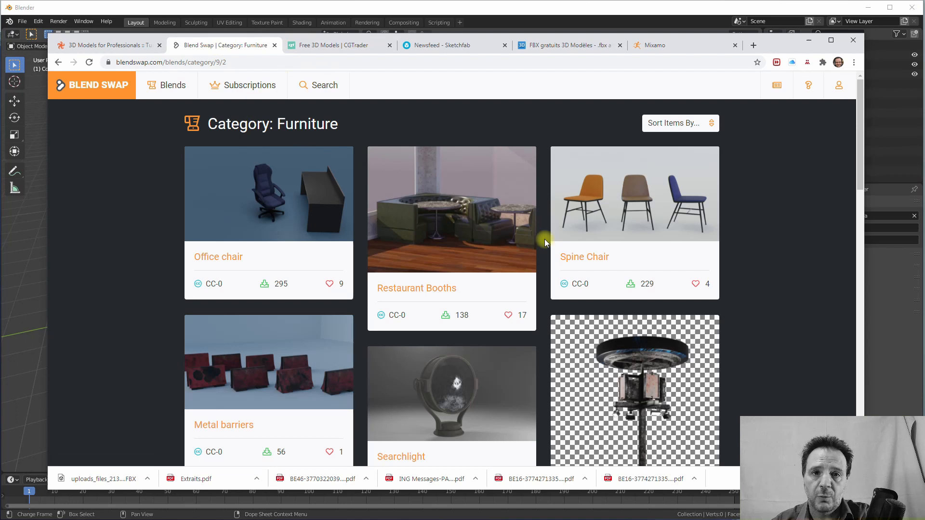
Step: Browse CGTrader's free 3D models, examining the previews and the file formats offered for each model
click(321, 49)
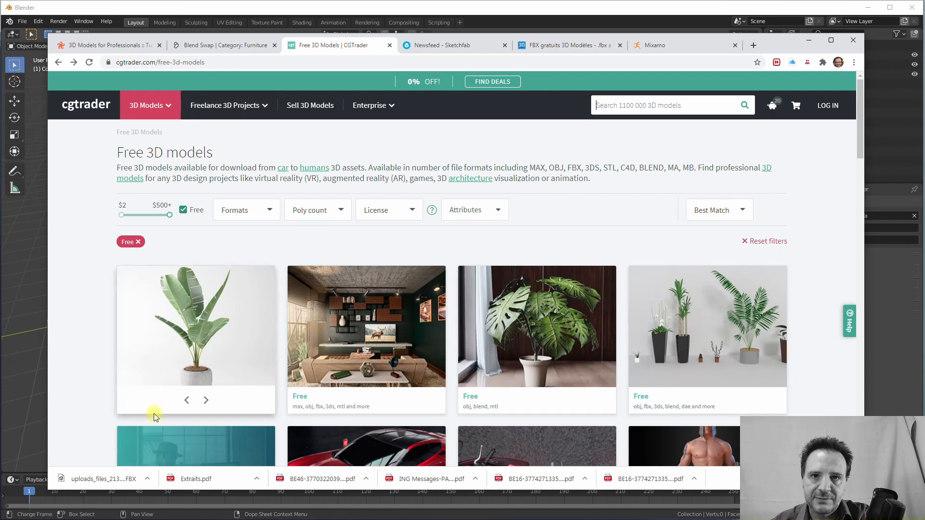
mouse_move(183, 411)
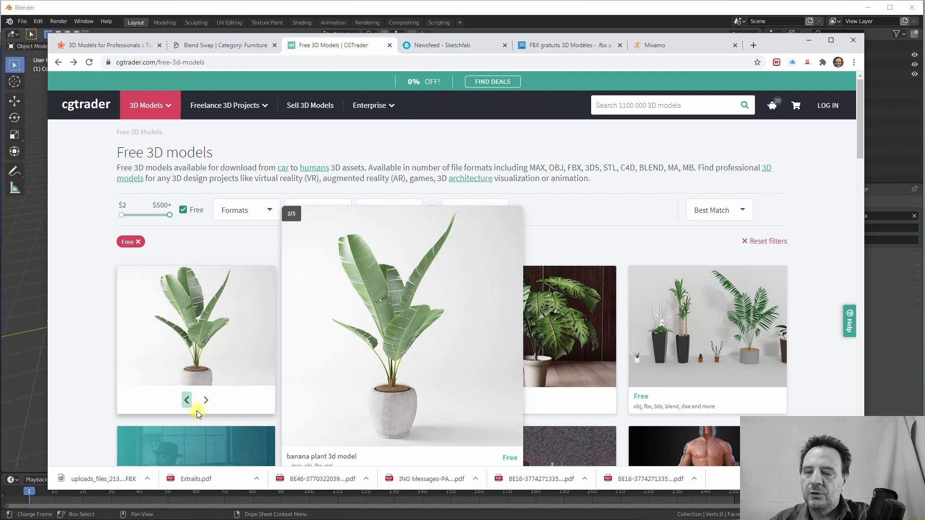
scroll(263, 413, down, 4)
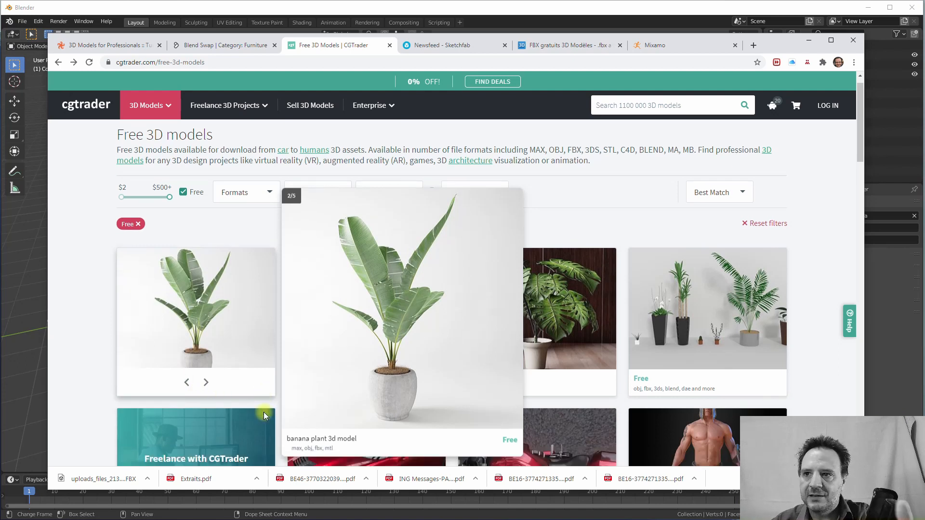
scroll(264, 413, down, 4)
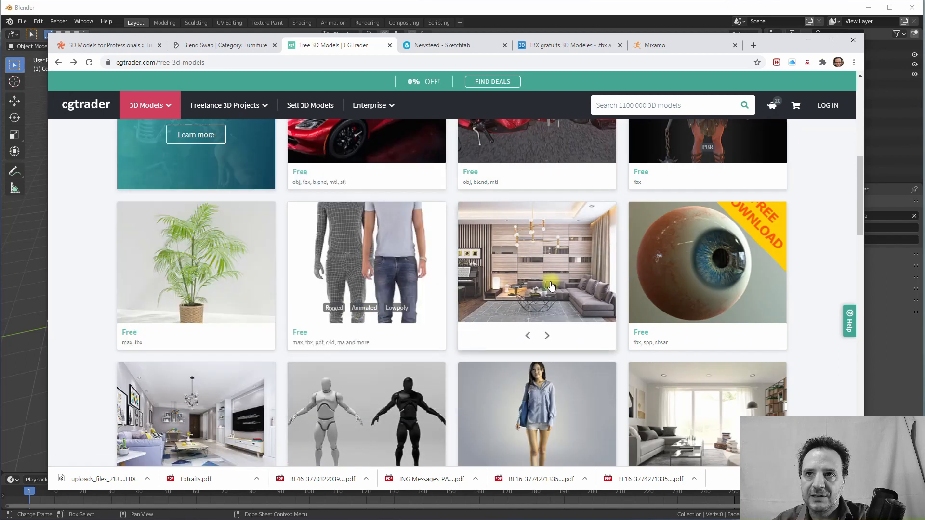
mouse_move(544, 278)
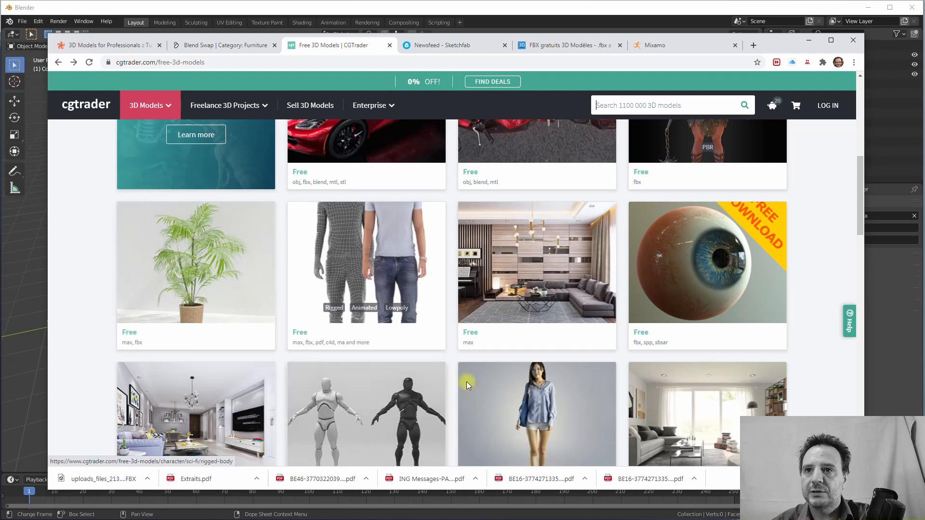
scroll(578, 337, down, 5)
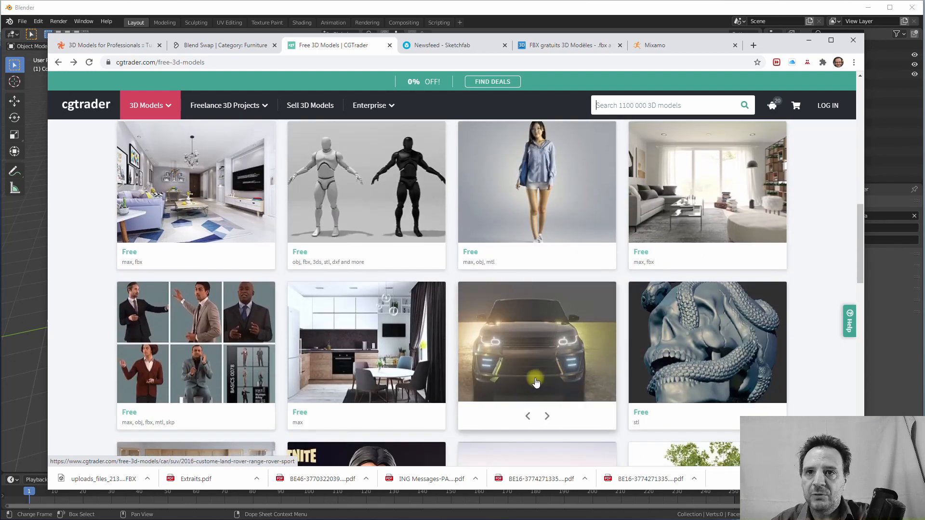
scroll(536, 382, down, 3)
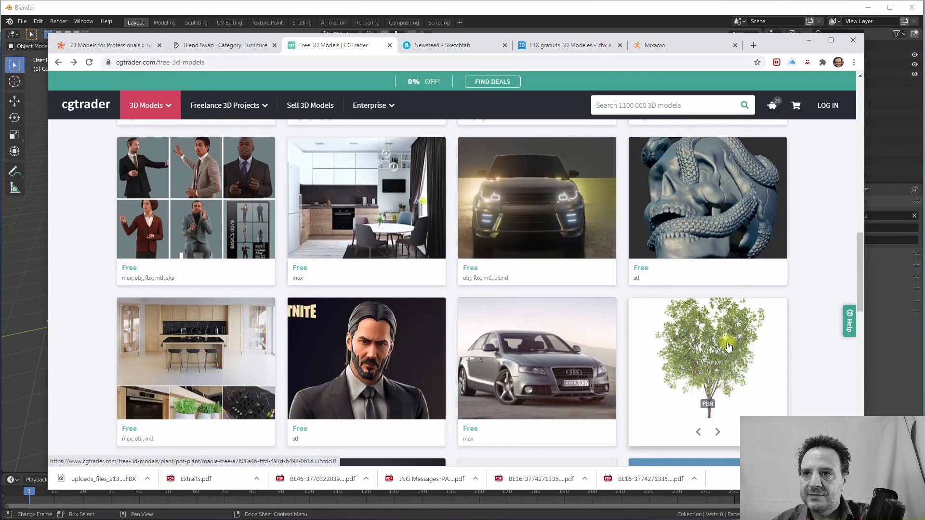
mouse_move(632, 387)
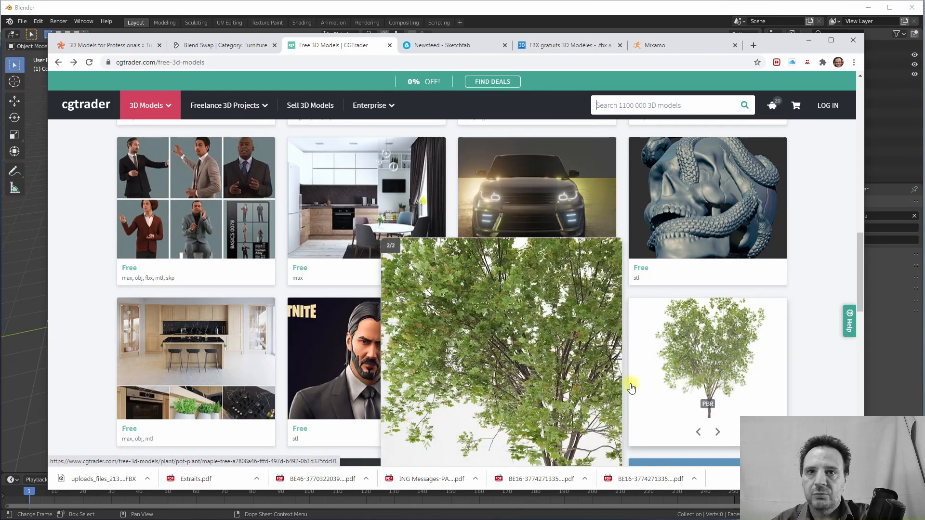
scroll(313, 320, up, 4)
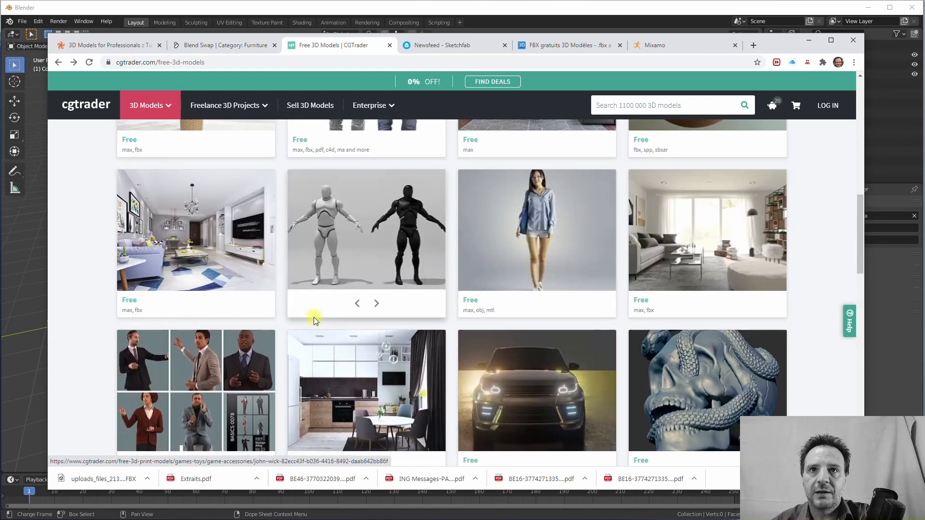
scroll(314, 317, up, 10)
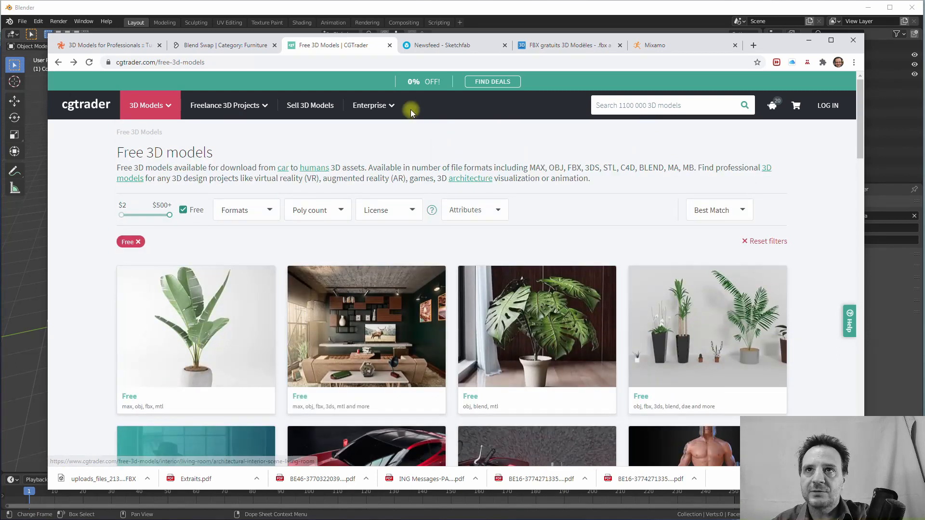
Step: Go to the Mixamo site and load Megan from the character library as the active character
click(664, 46)
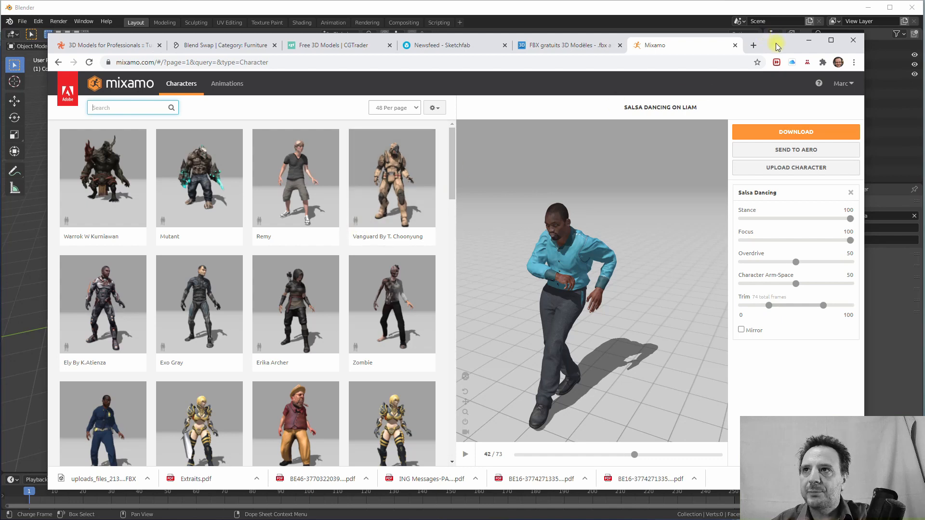
drag(776, 47, 728, 63)
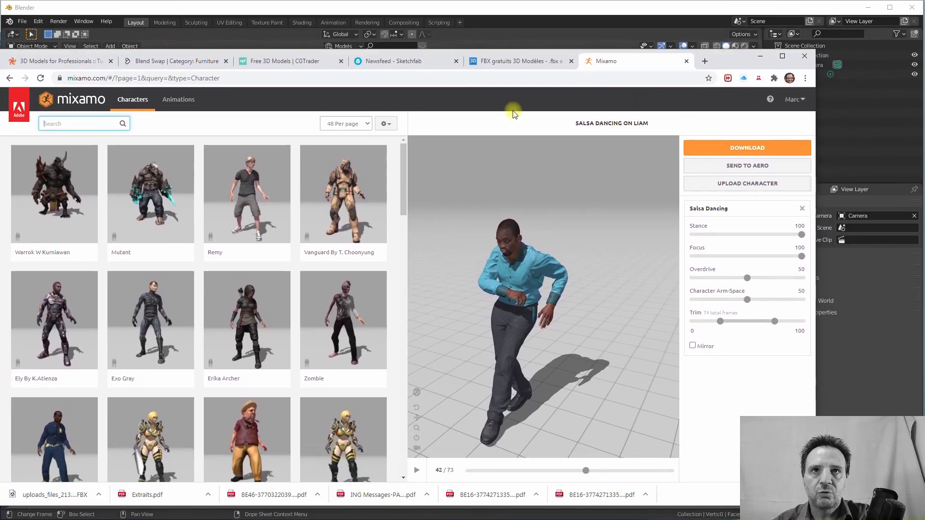
scroll(202, 265, down, 10)
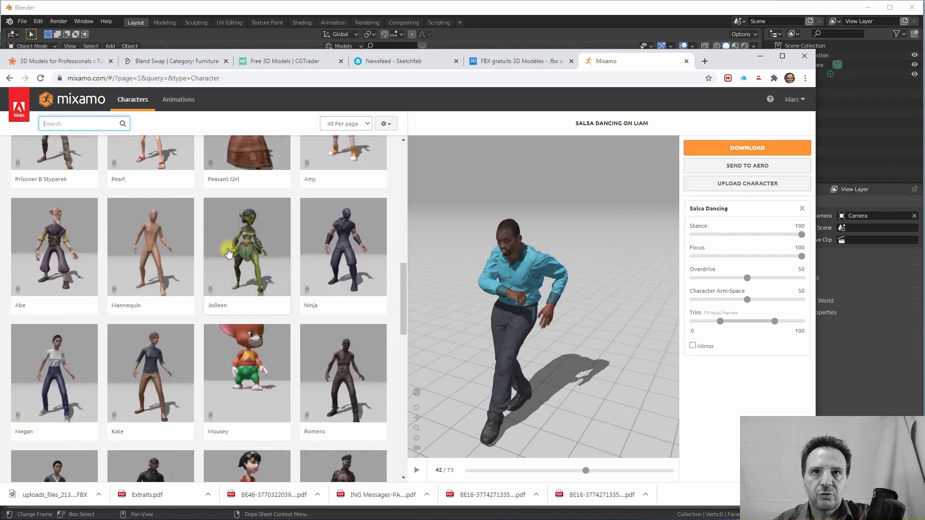
scroll(228, 252, down, 3)
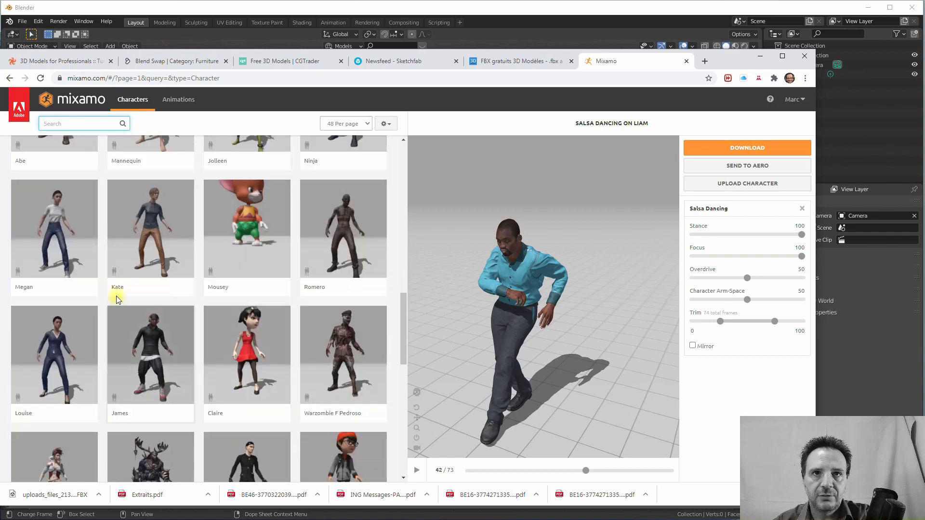
click(89, 223)
click(616, 237)
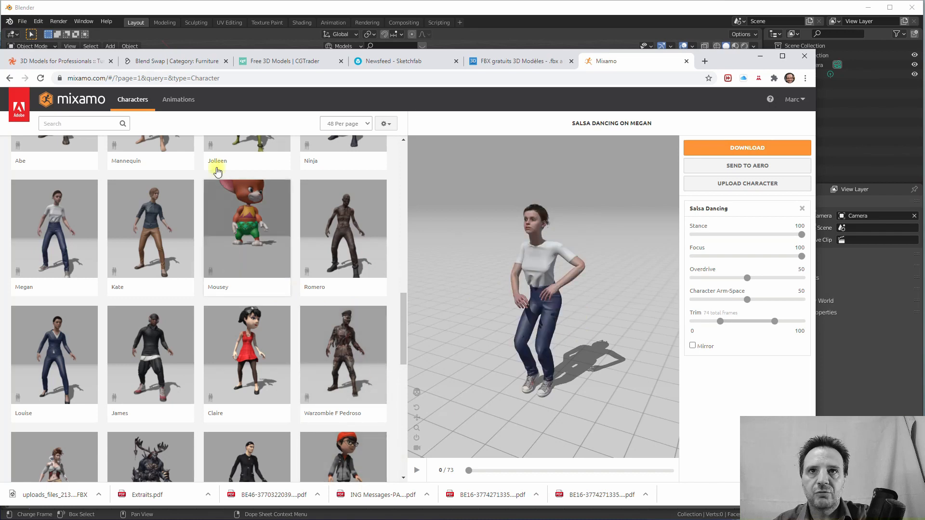
Step: Search Mixamo's animations for "dancing", apply the female Salsa Dancing motion to Megan and pause its preview
click(179, 99)
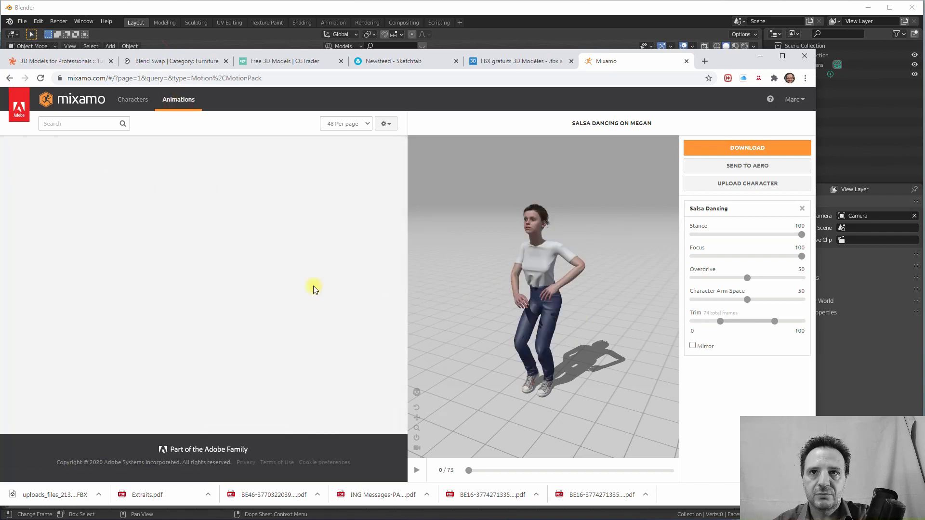
click(69, 125)
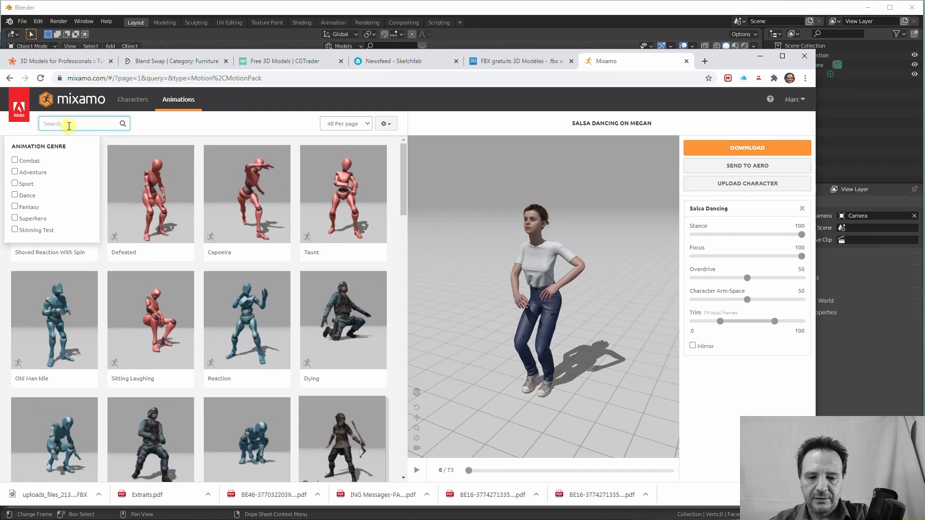
text(dac)
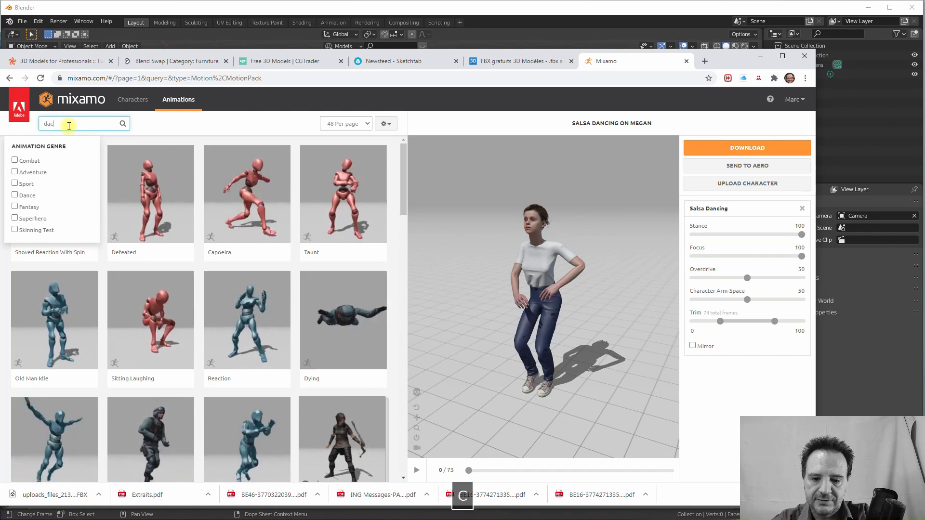
text(ing)
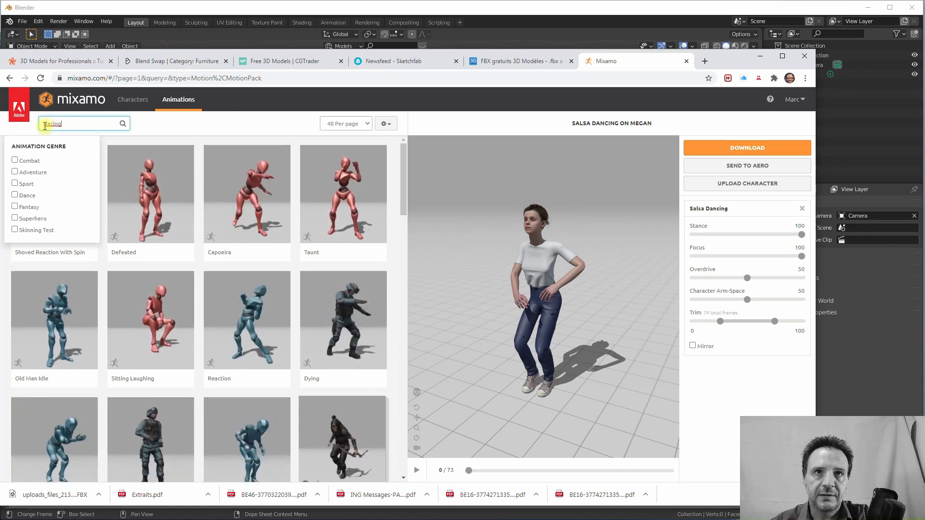
click(50, 125)
text(n)
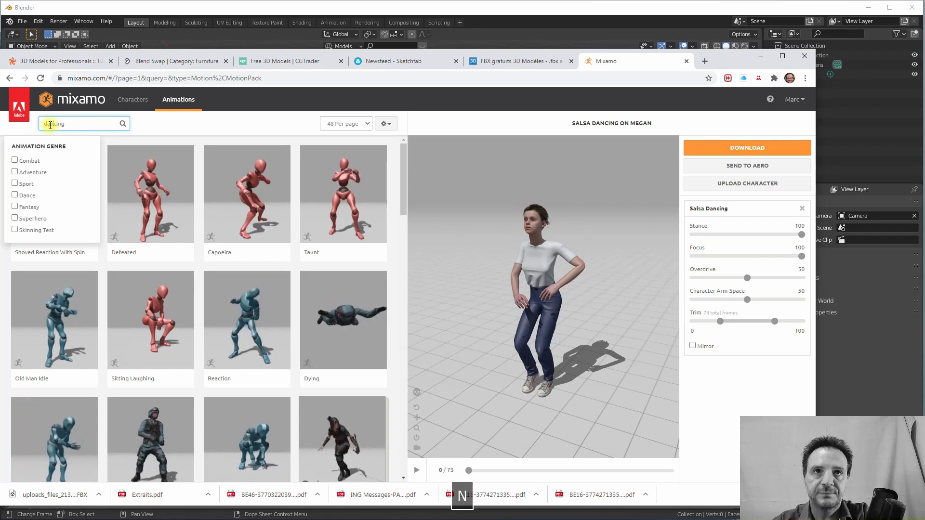
key(Return)
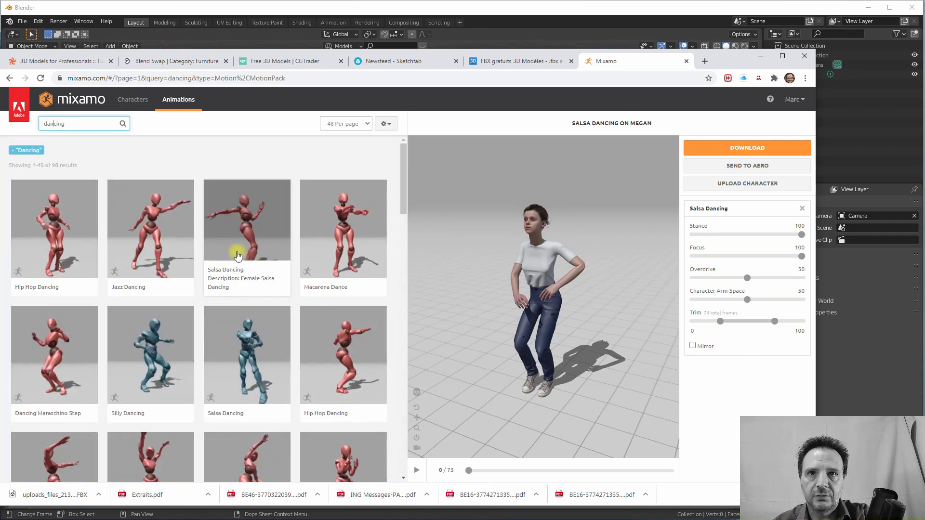
click(247, 214)
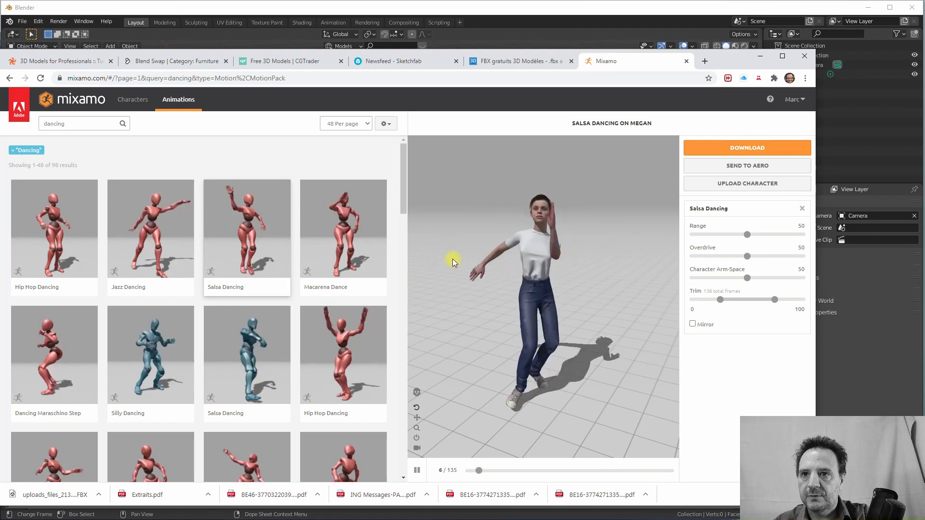
click(419, 469)
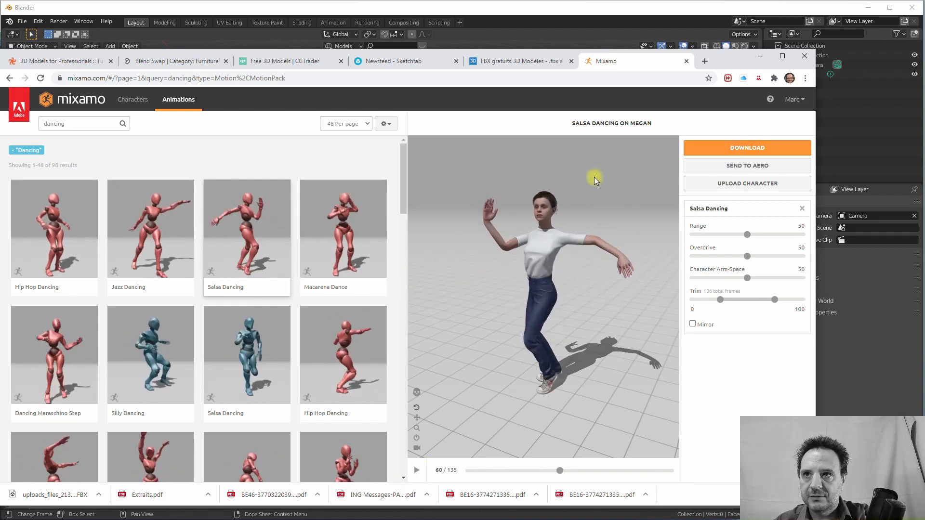
Step: Download the animated Megan character as FBX(.fbx) with skin, 24 frames per second and no keyframe reduction
click(735, 152)
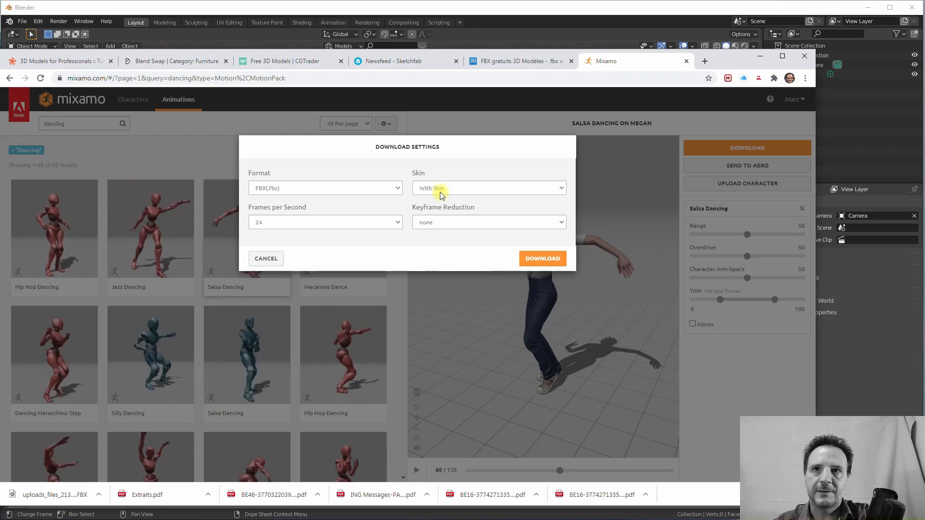
click(263, 224)
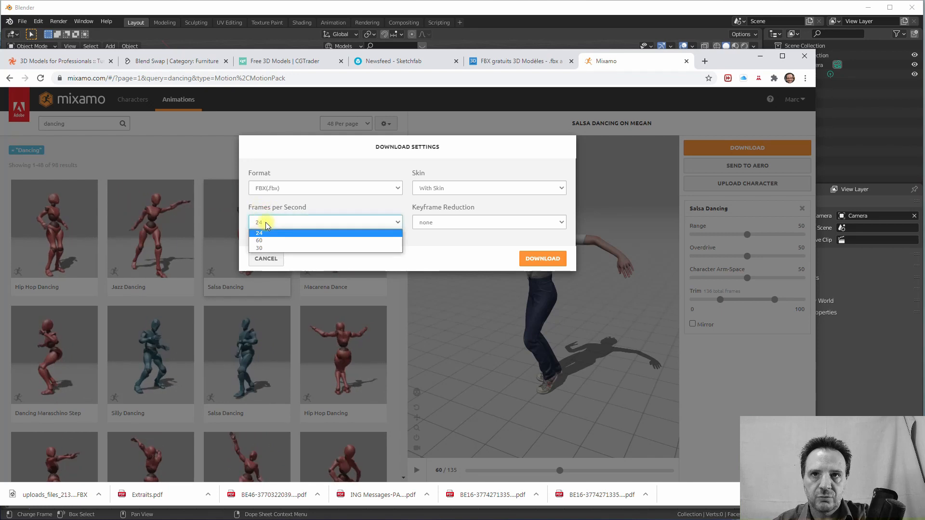
click(260, 235)
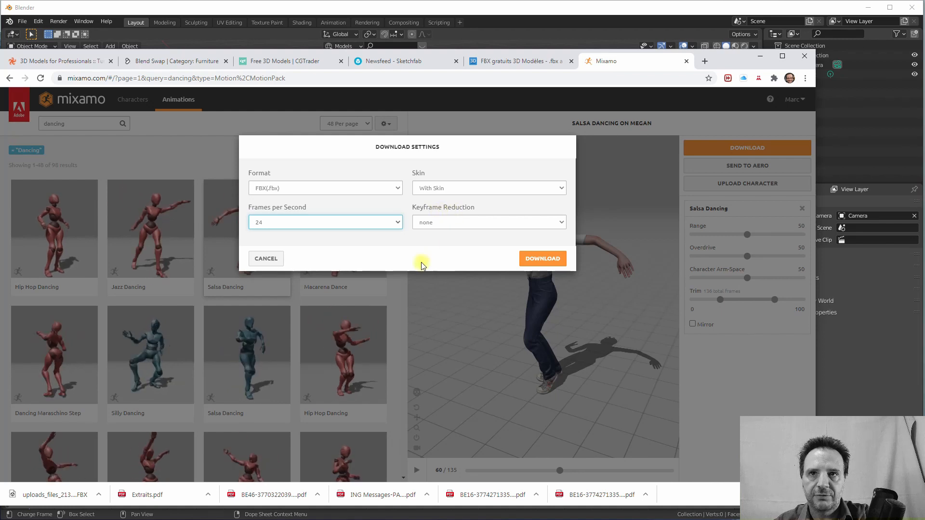
click(537, 258)
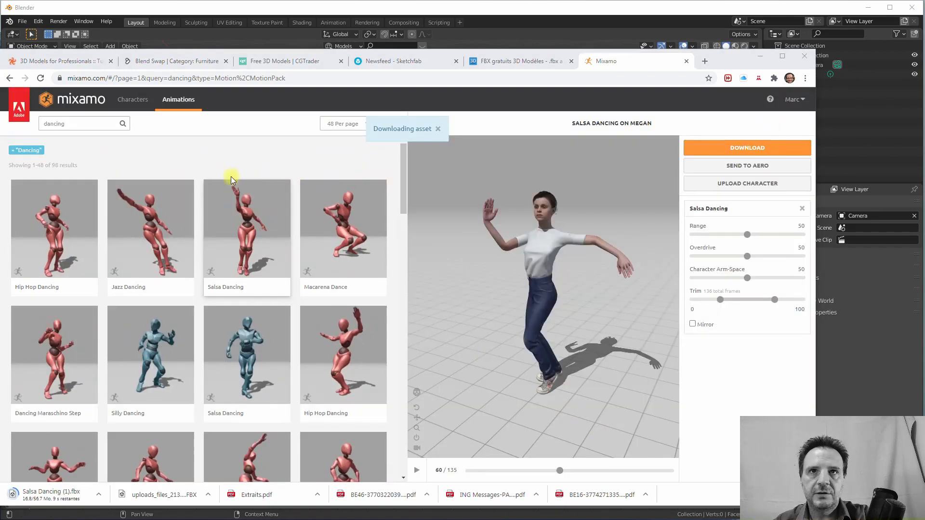
Step: Clear the "dancing" search from Mixamo's character library and load Leonard as the new active character
click(132, 100)
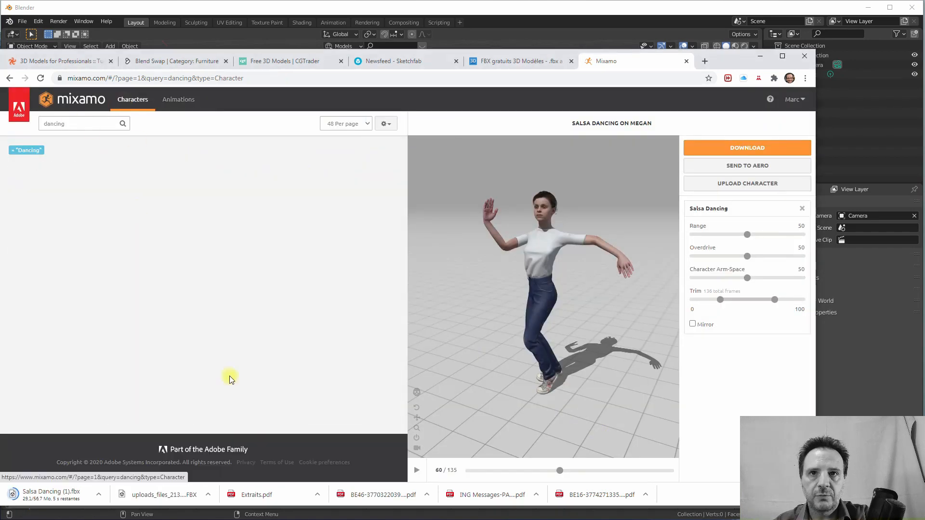
double_click(72, 124)
key(BackSpace)
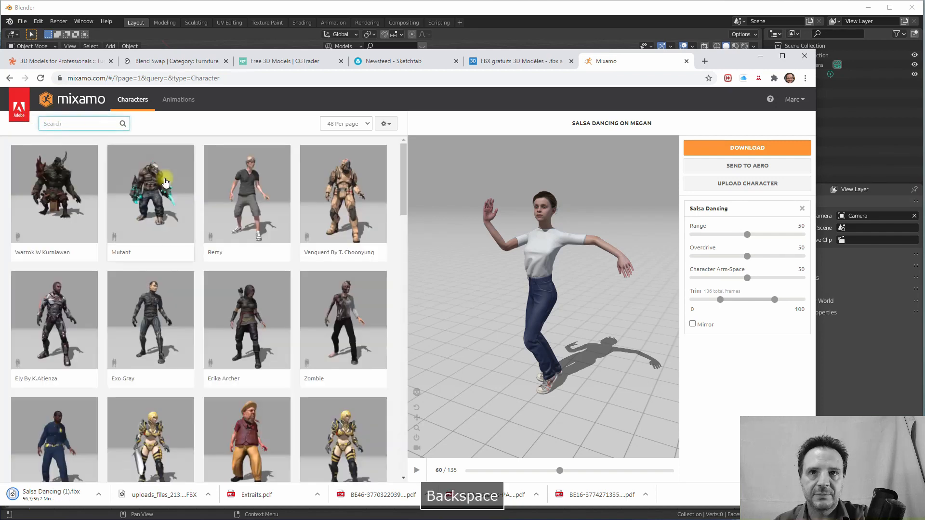
scroll(244, 316, down, 3)
scroll(243, 323, down, 5)
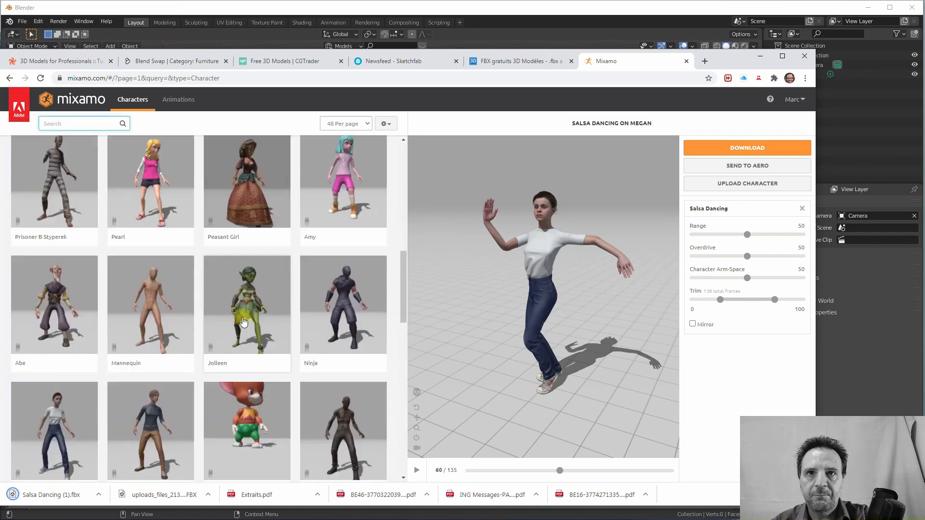
scroll(231, 318, down, 4)
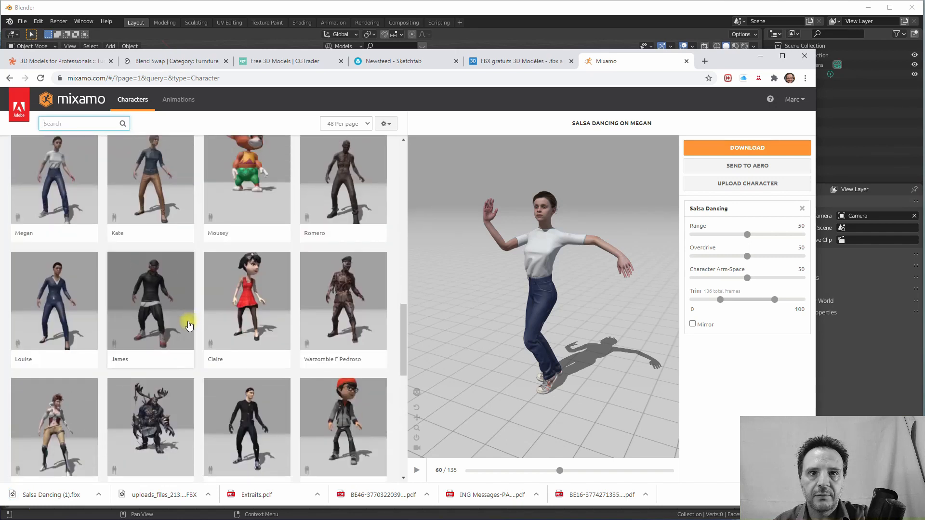
scroll(189, 326, down, 5)
scroll(237, 330, down, 4)
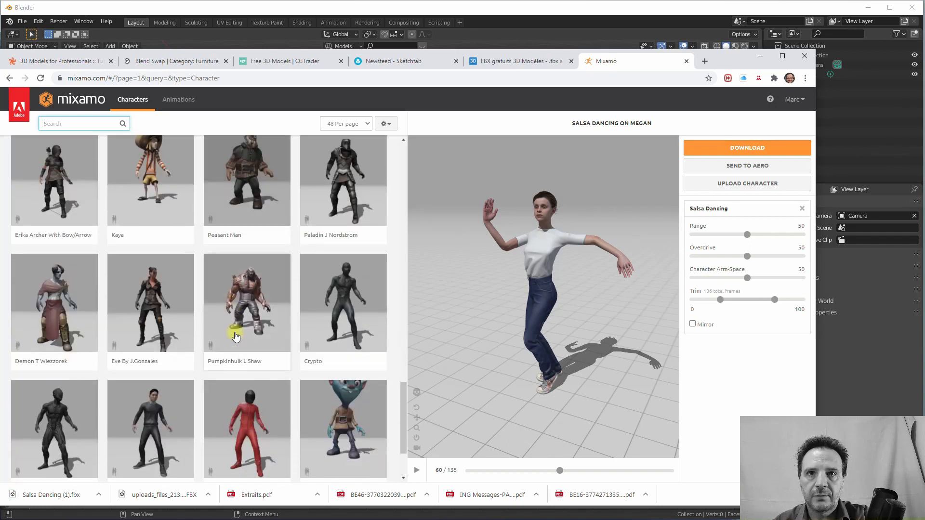
scroll(244, 345, down, 1)
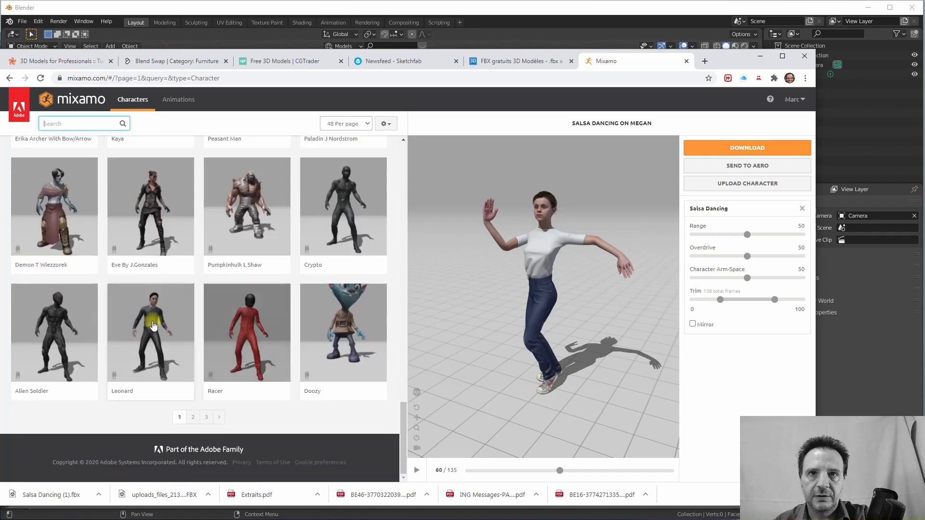
click(146, 334)
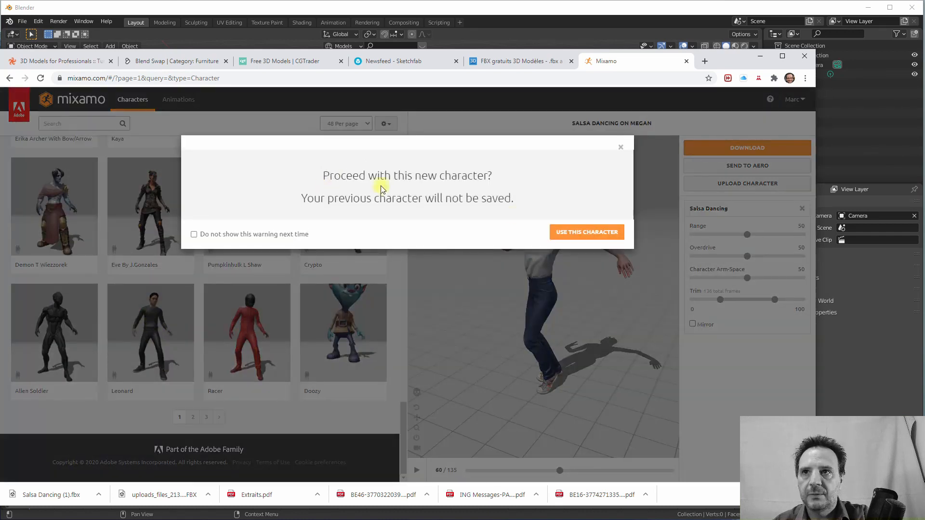
click(594, 232)
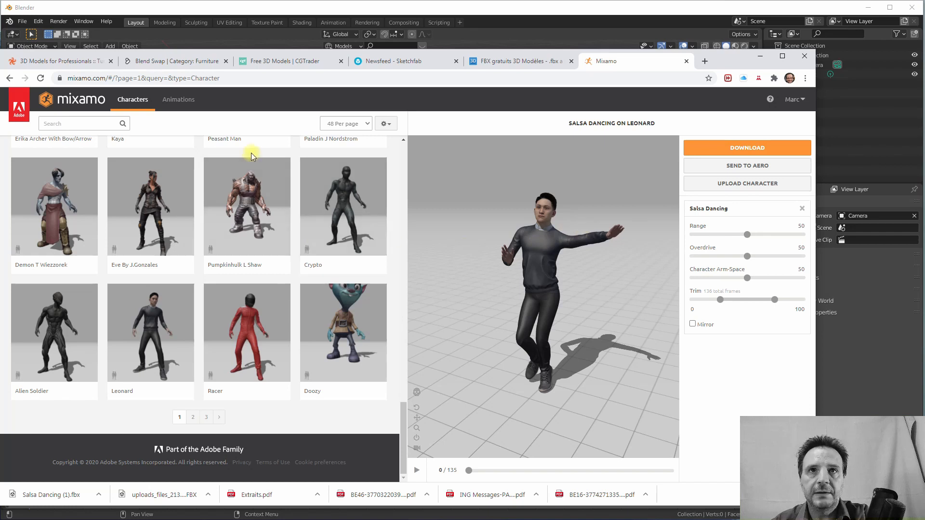
Step: Search the animations for "dancing" and apply a male Salsa Dancing motion to Leonard
click(177, 100)
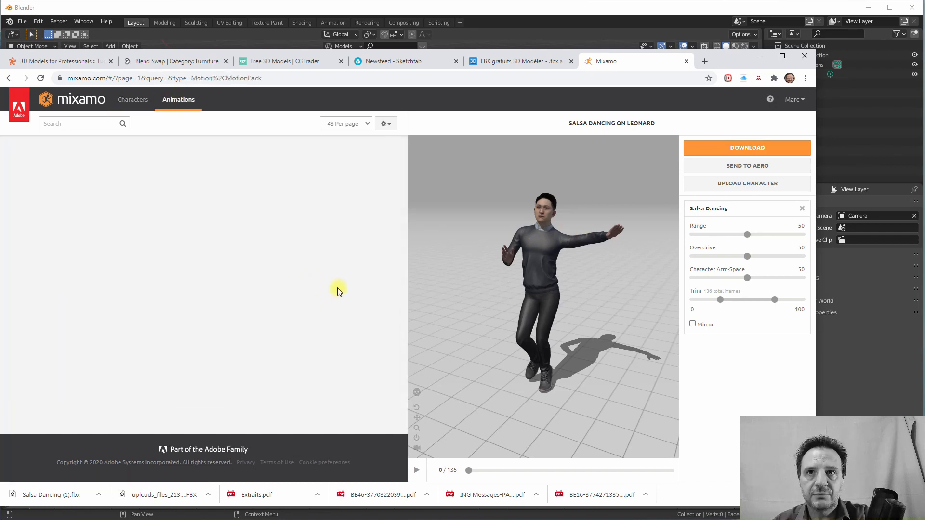
click(79, 125)
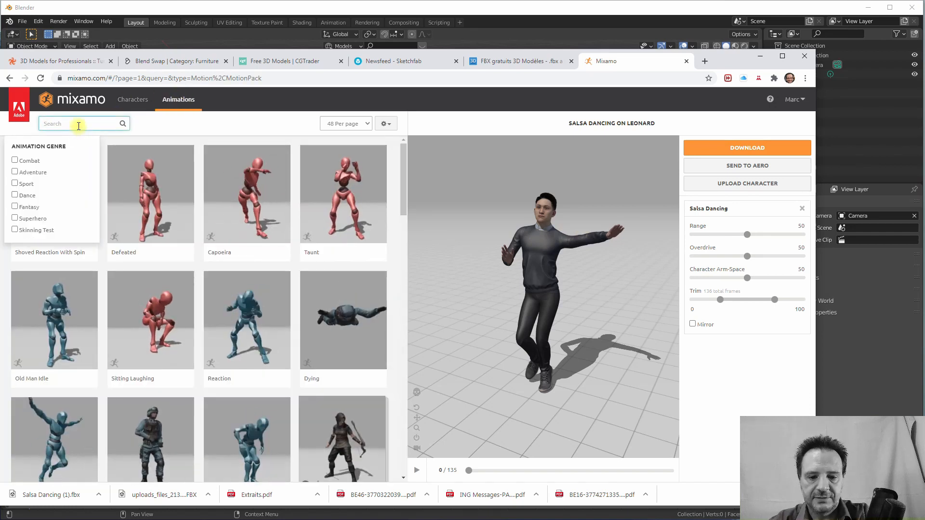
text(ancing)
key(Return)
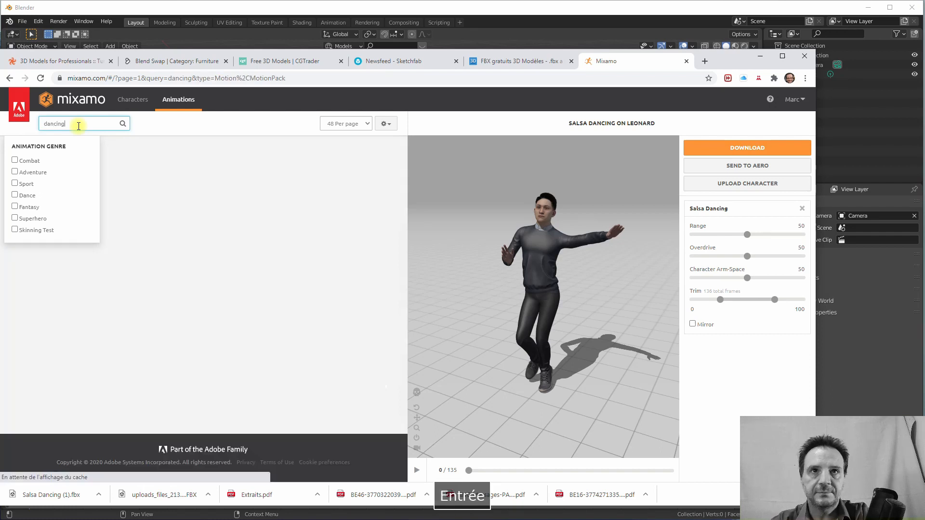
scroll(272, 343, down, 5)
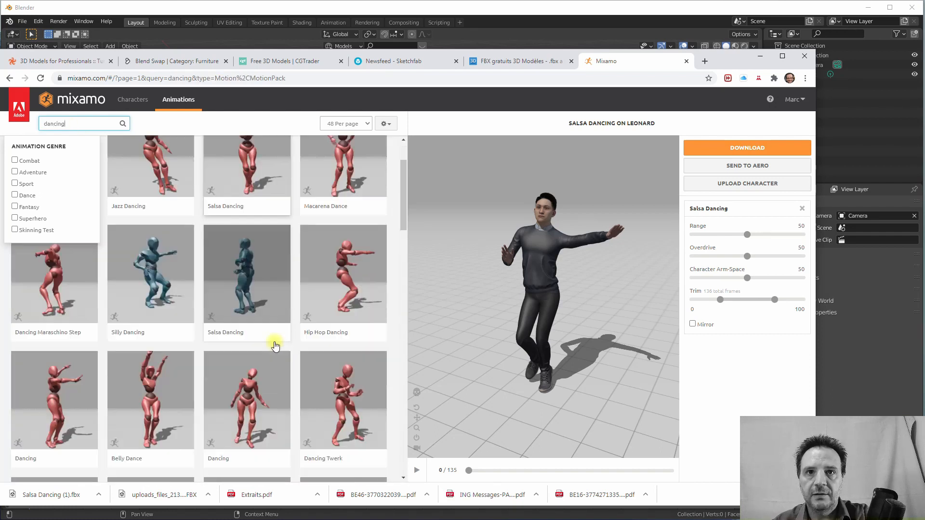
scroll(272, 343, down, 3)
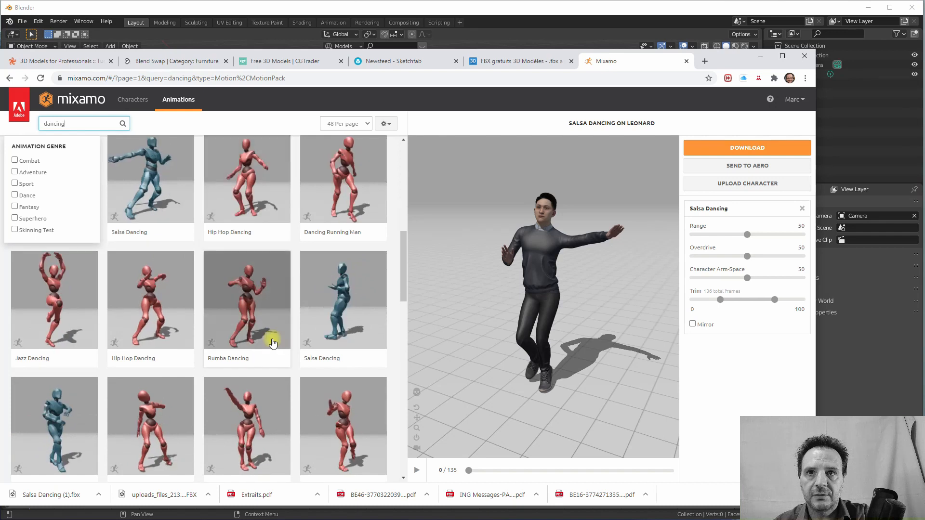
scroll(275, 343, down, 2)
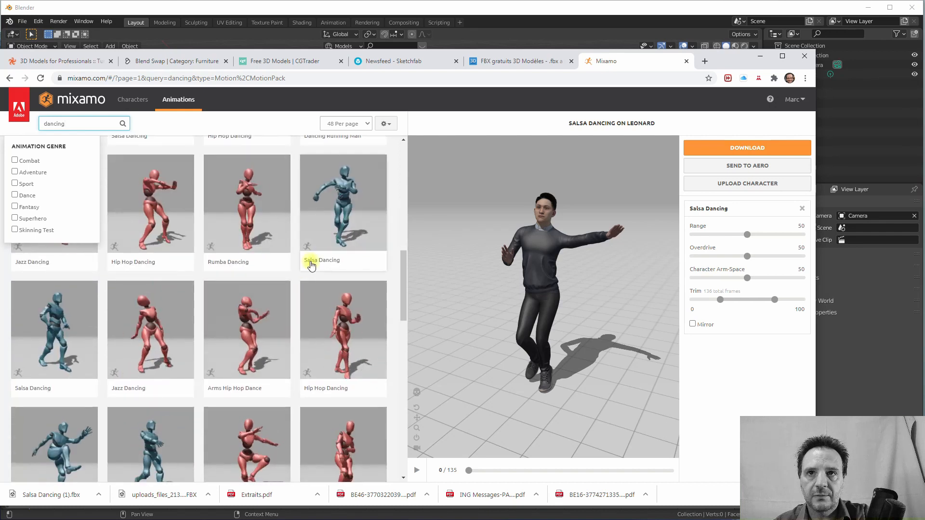
click(342, 204)
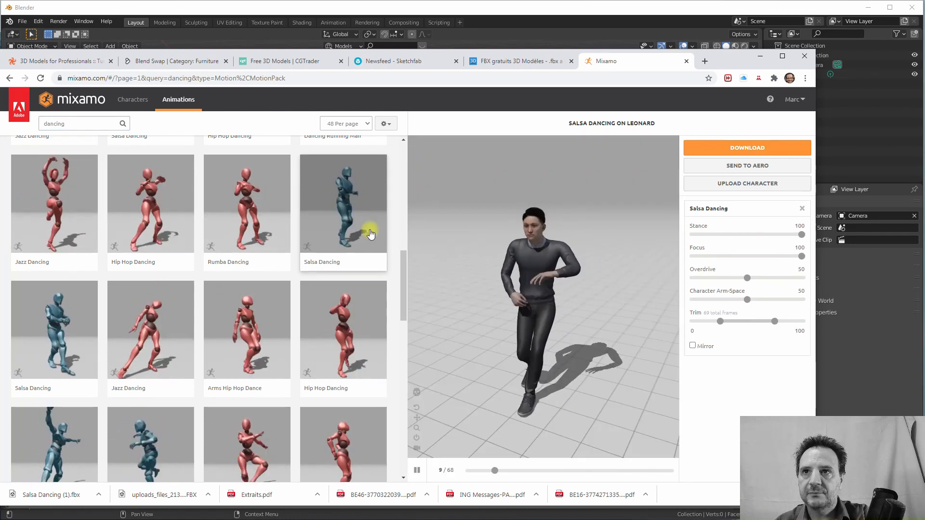
Step: Download the animated Leonard character as FBX(.fbx) with skin, 24 frames per second and no keyframe reduction
click(739, 150)
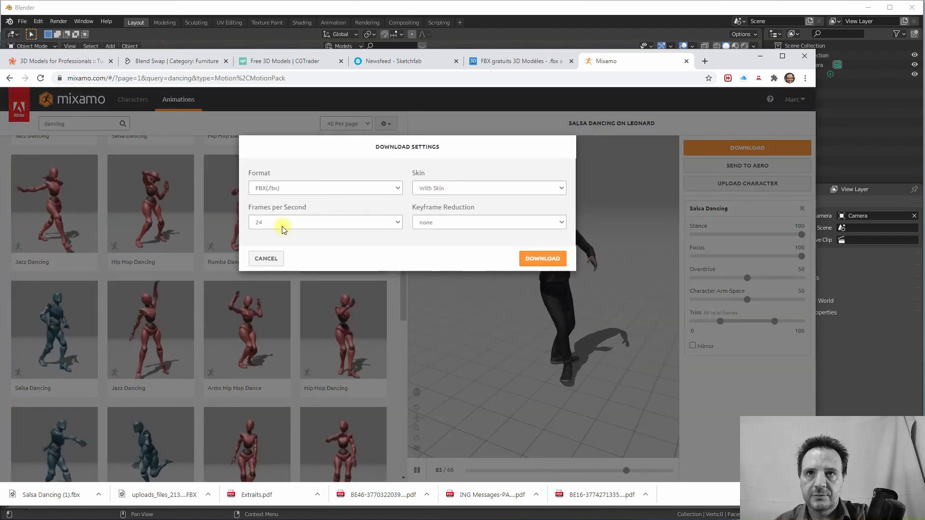
click(542, 259)
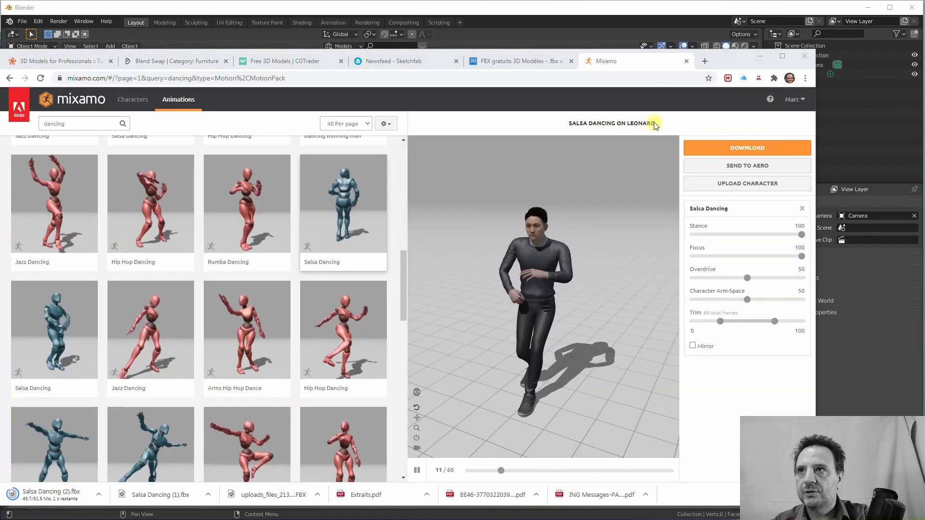
Step: Switch to Blender and import Salsa Dancing (1).fbx from the Downloads folder
click(765, 57)
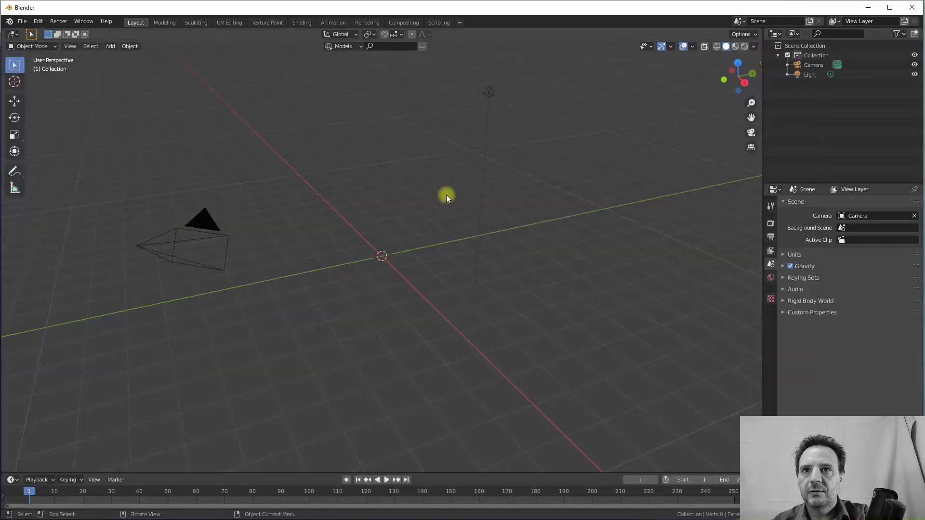
click(23, 21)
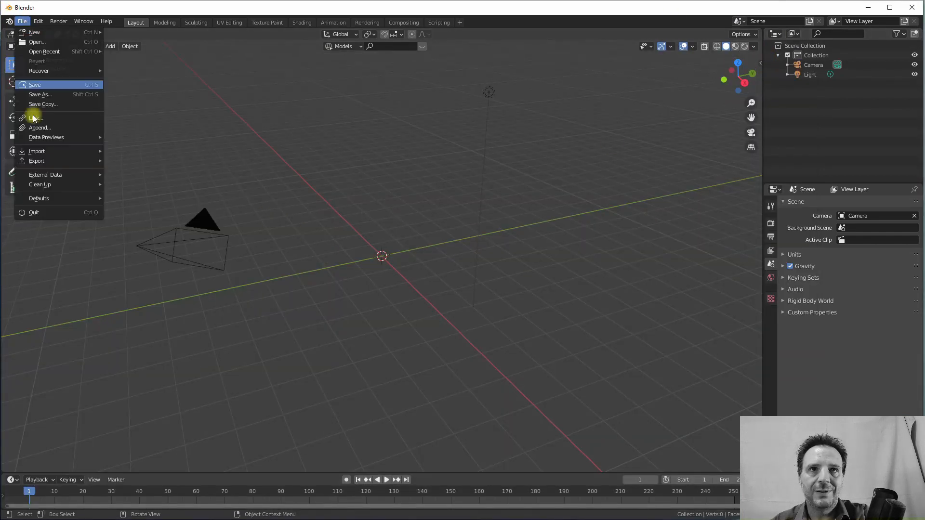
mouse_move(48, 153)
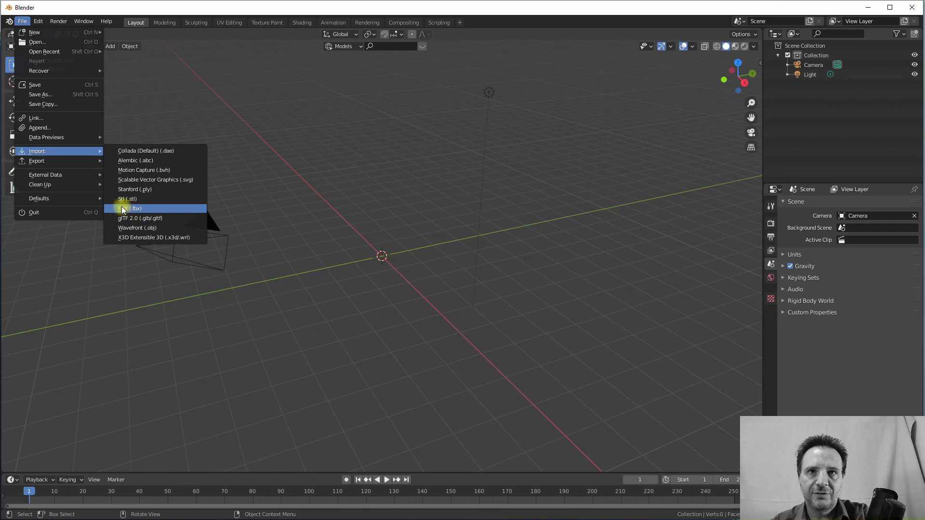
click(124, 208)
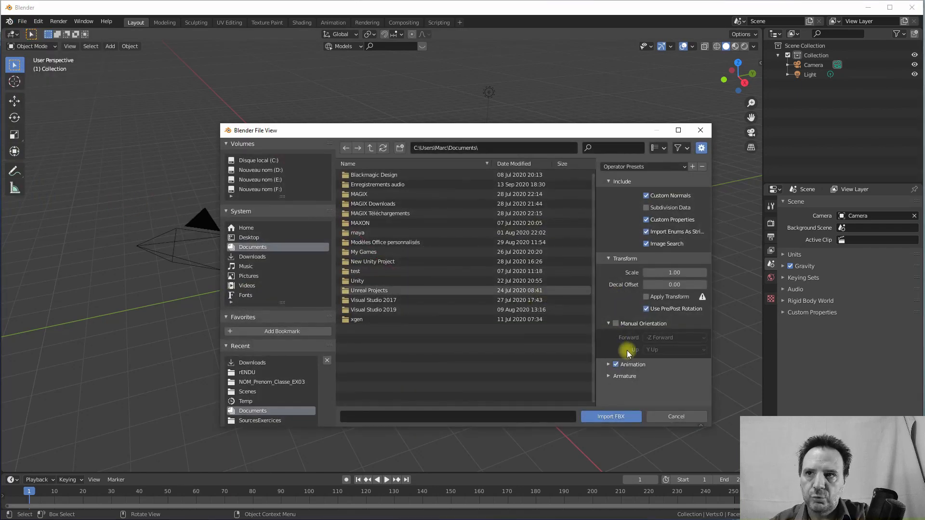
click(608, 375)
scroll(658, 381, down, 2)
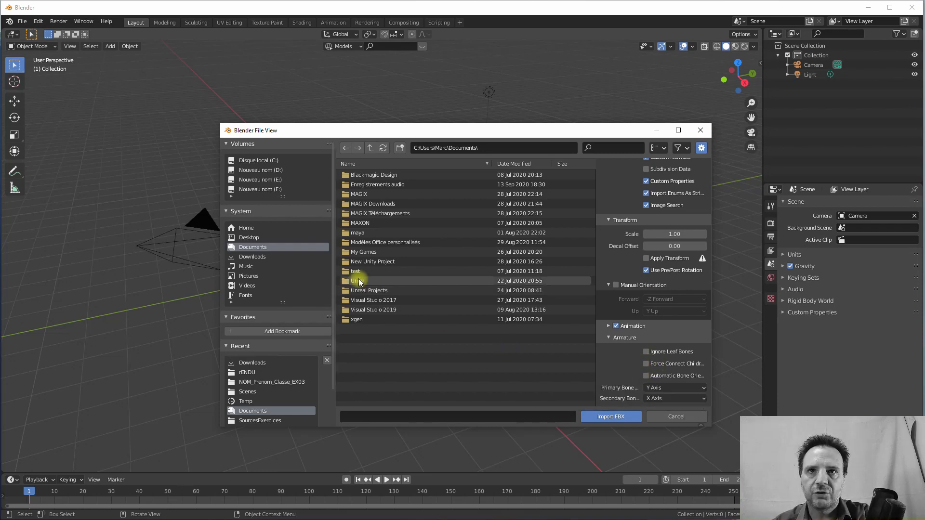
click(251, 256)
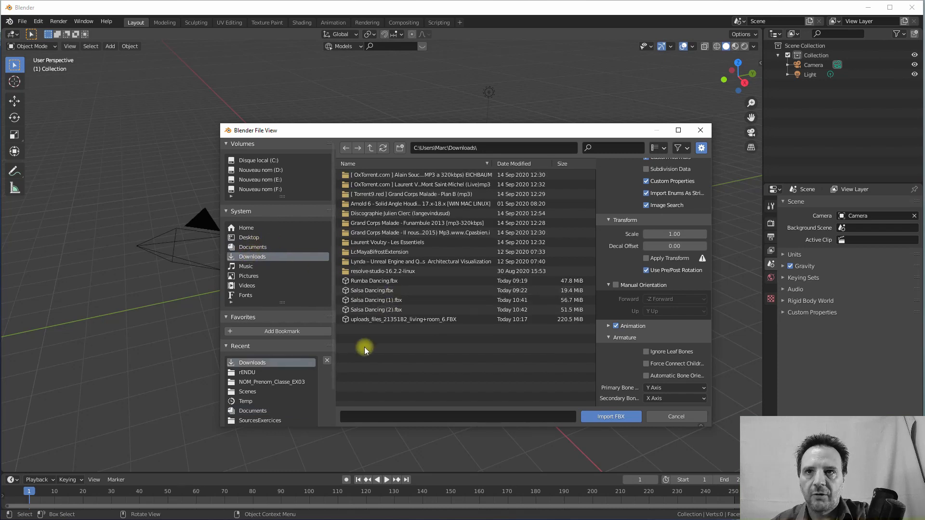
click(379, 301)
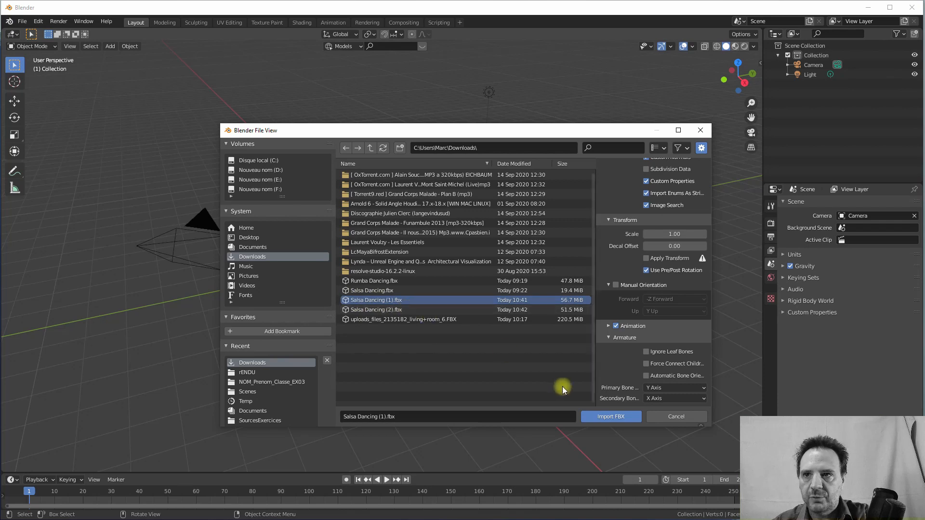
click(616, 418)
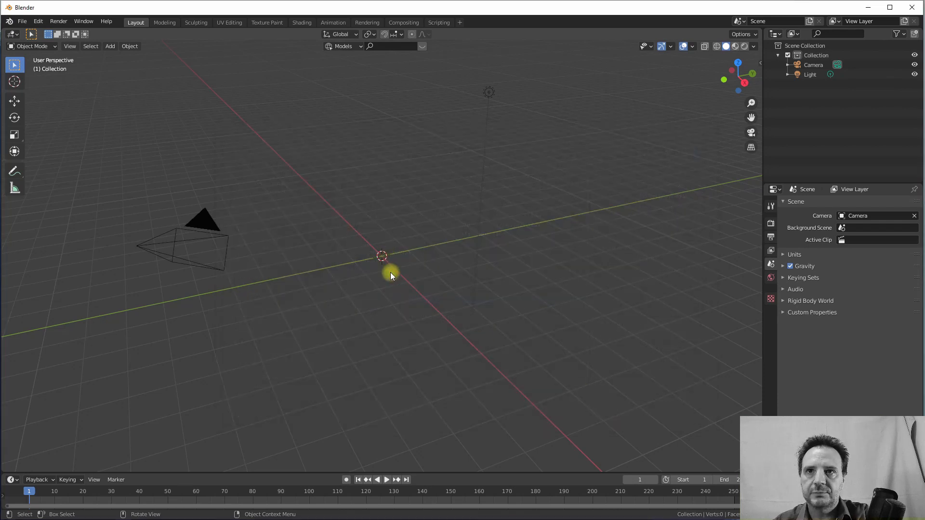
Step: Move the imported female dancer's armature about 1 m along the positive Y axis
middle_drag(375, 245, 437, 314)
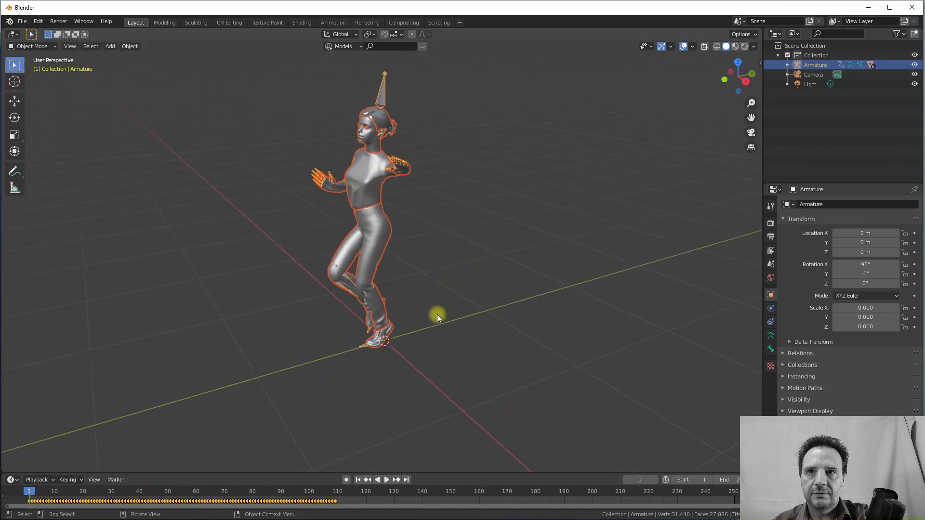
key(alt+a)
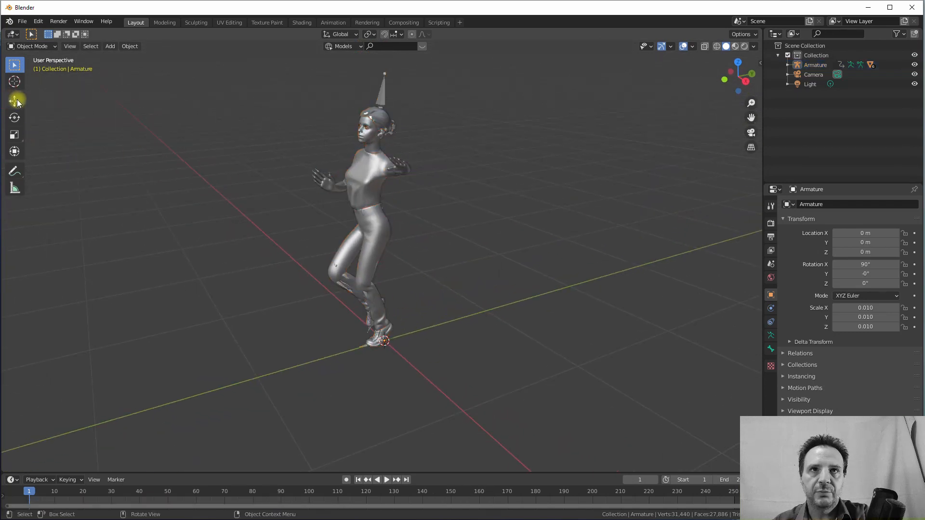
click(15, 101)
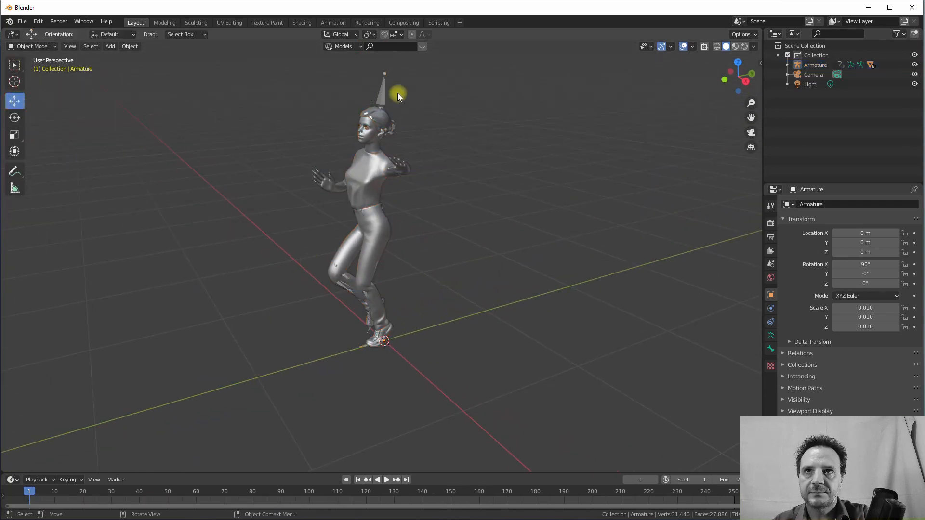
click(380, 88)
drag(413, 335, 518, 302)
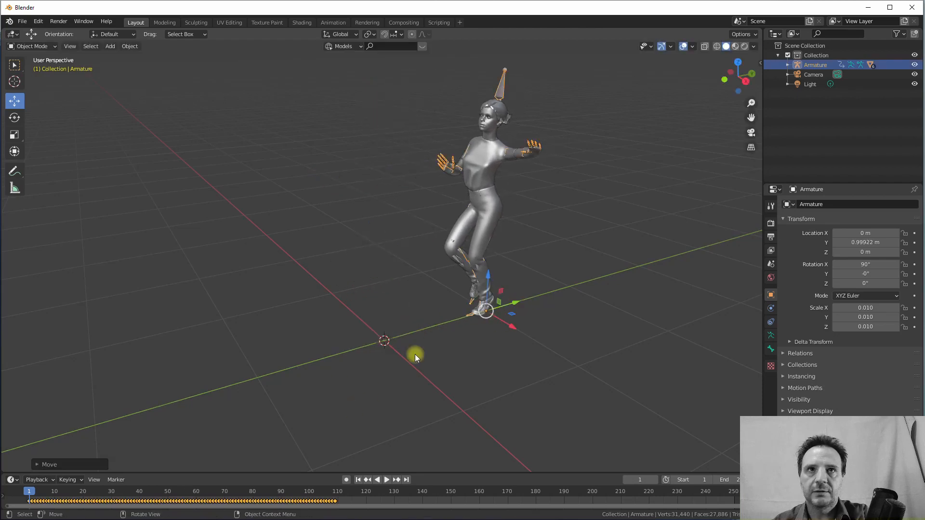
Step: Import Salsa Dancing (2).fbx from the Downloads folder into the same scene
click(19, 22)
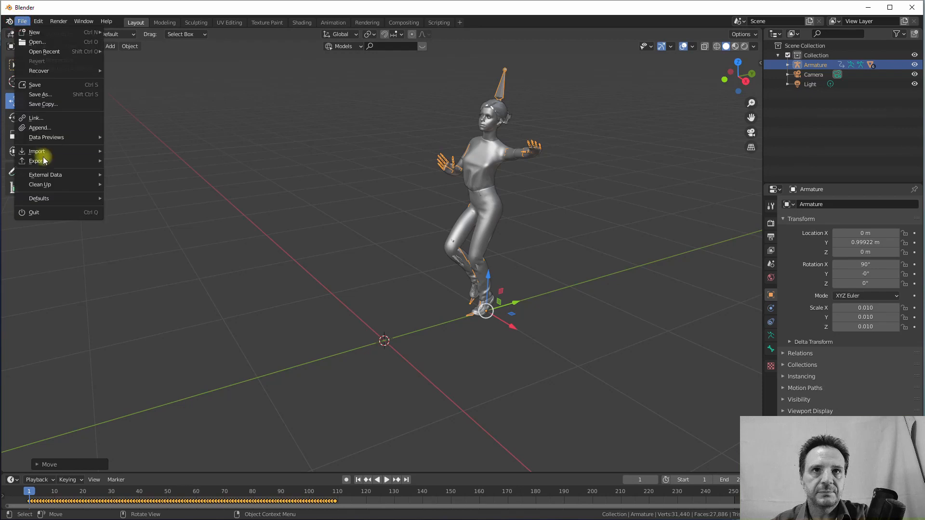
mouse_move(37, 151)
click(134, 210)
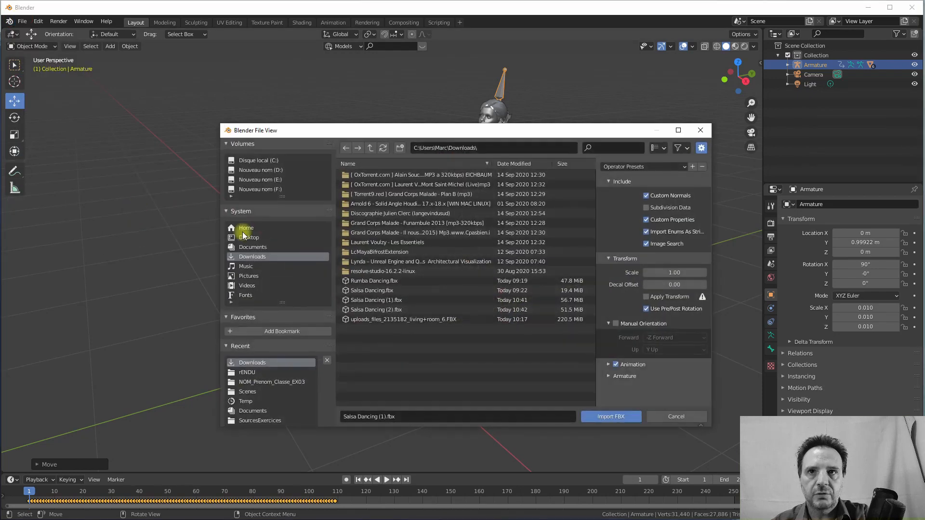
click(378, 310)
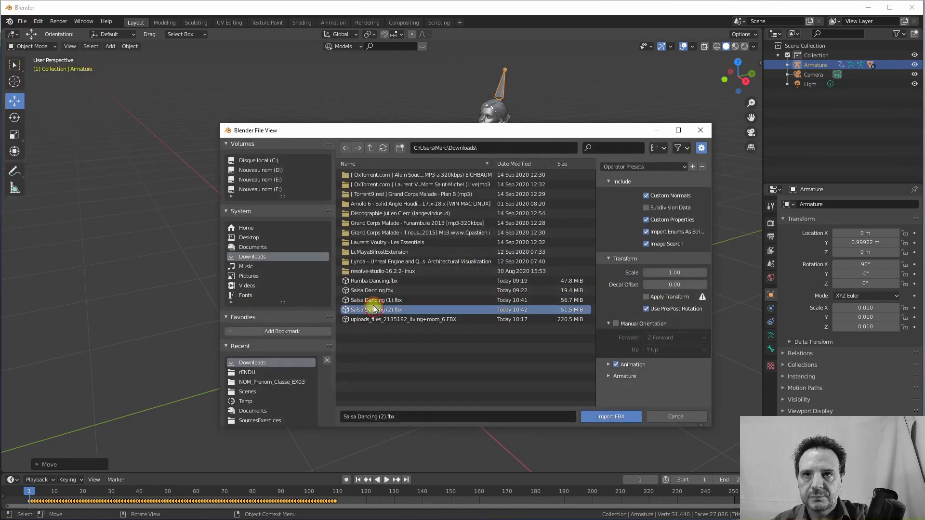
click(616, 420)
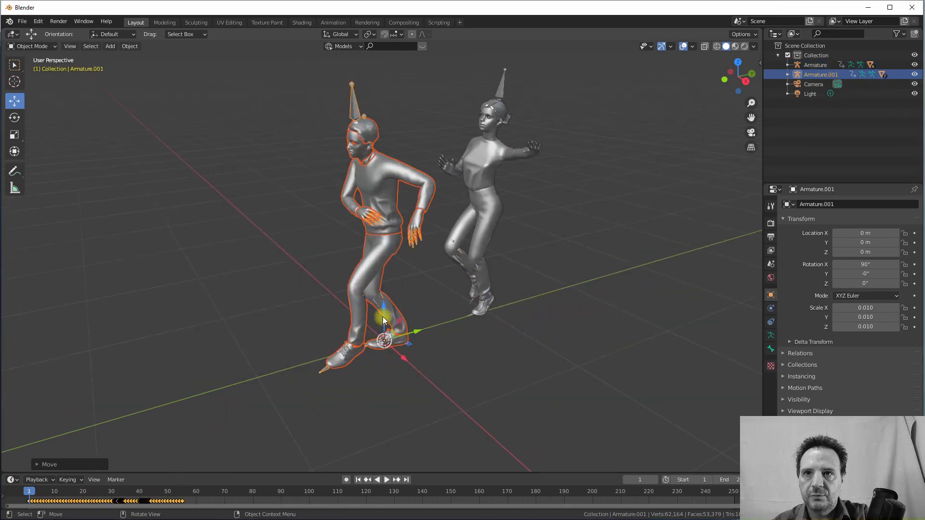
Step: Rotate the male dancer's armature 180° about the global Z axis to face the female dancer
text(rz)
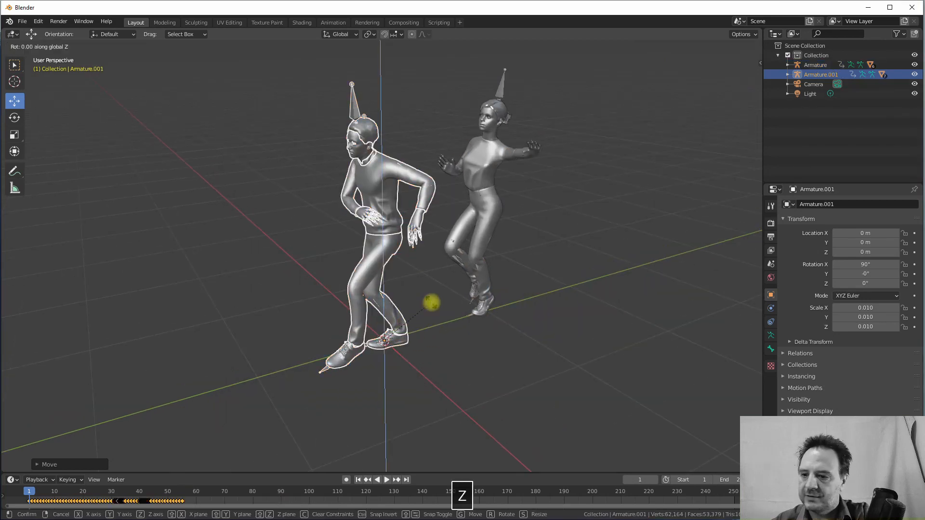
text(180)
key(Return)
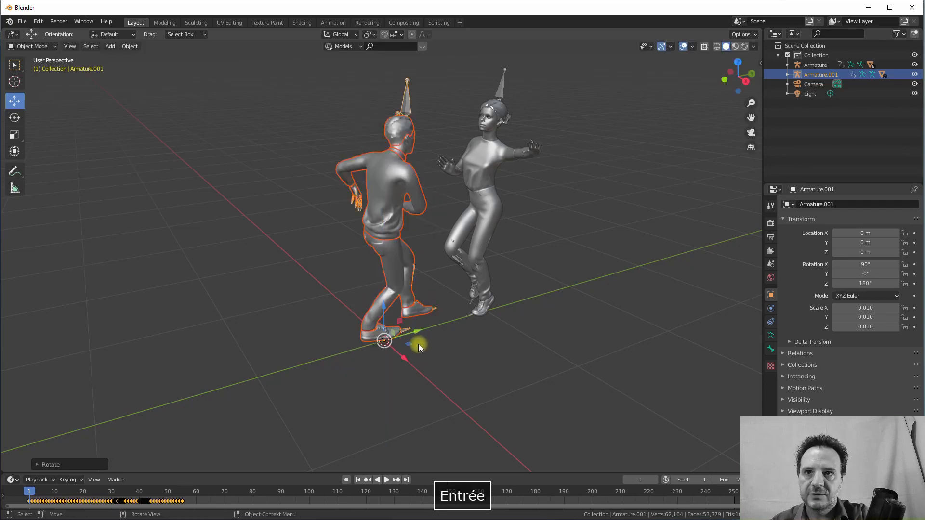
Step: Move the male dancer's armature about 0.14 m along the negative Y axis, away from the female dancer
key(g)
key(y)
drag(390, 333, 390, 333)
middle_drag(458, 339, 436, 337)
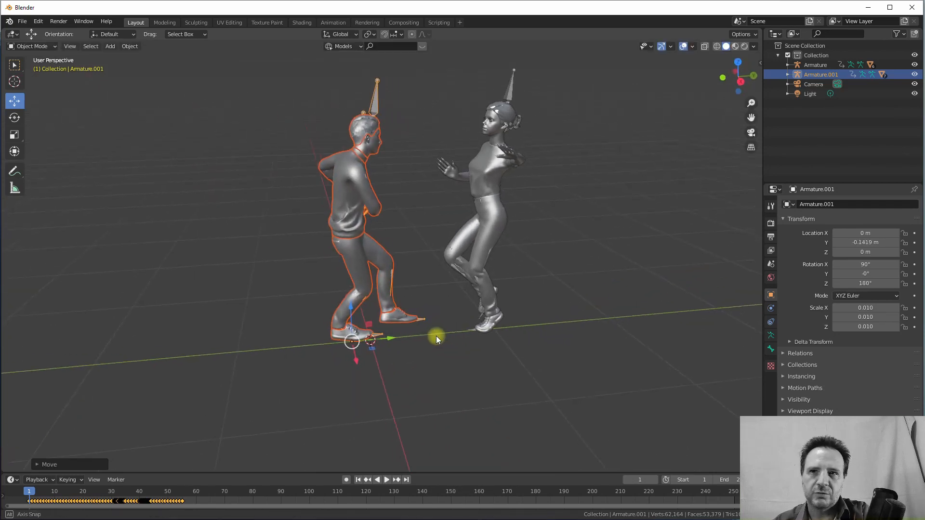
Step: Play the couple's dance animation and scrub the timeline to frame 52
scroll(437, 333, down, 2)
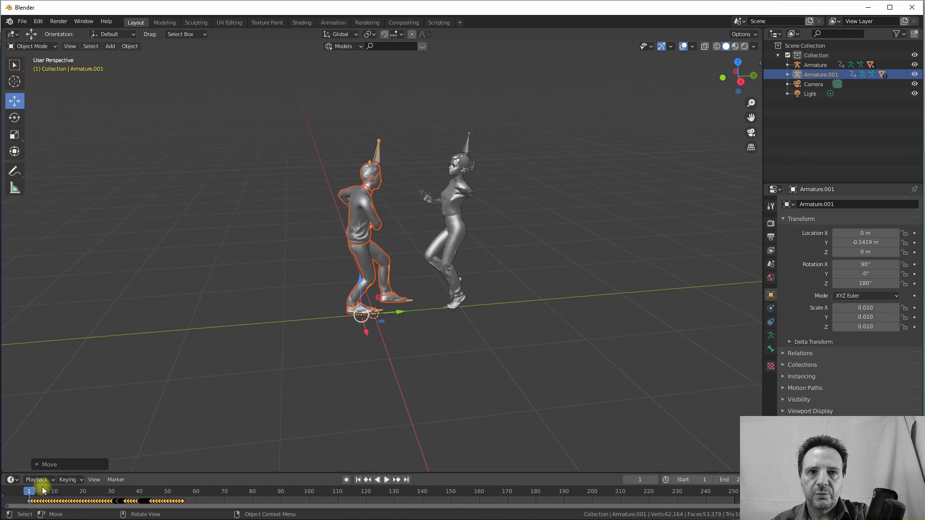
key(space)
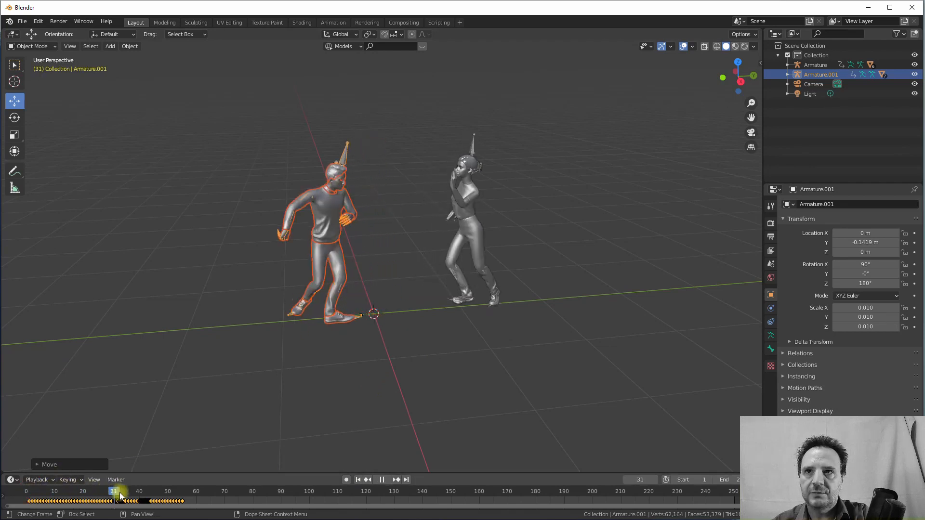
drag(230, 502, 173, 499)
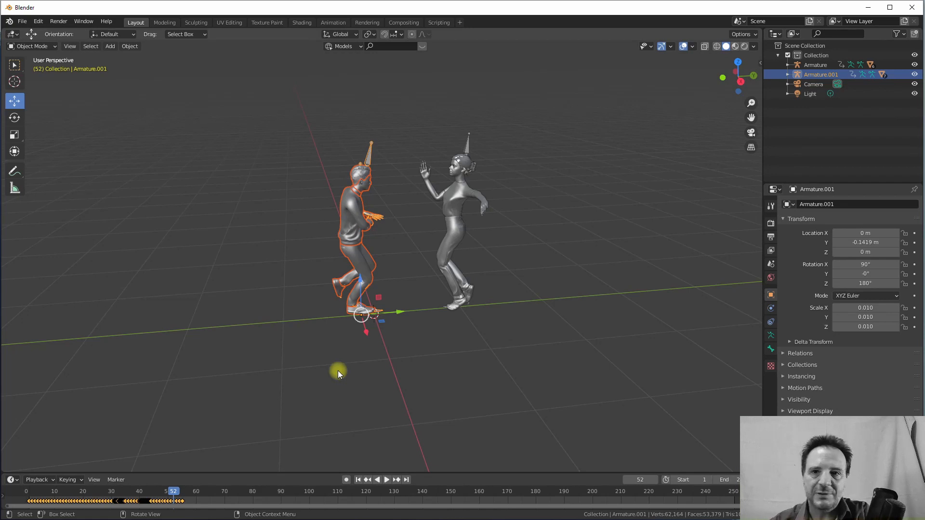
Step: Enlarge the timeline area and split it horizontally into two stacked editors
drag(301, 474, 310, 370)
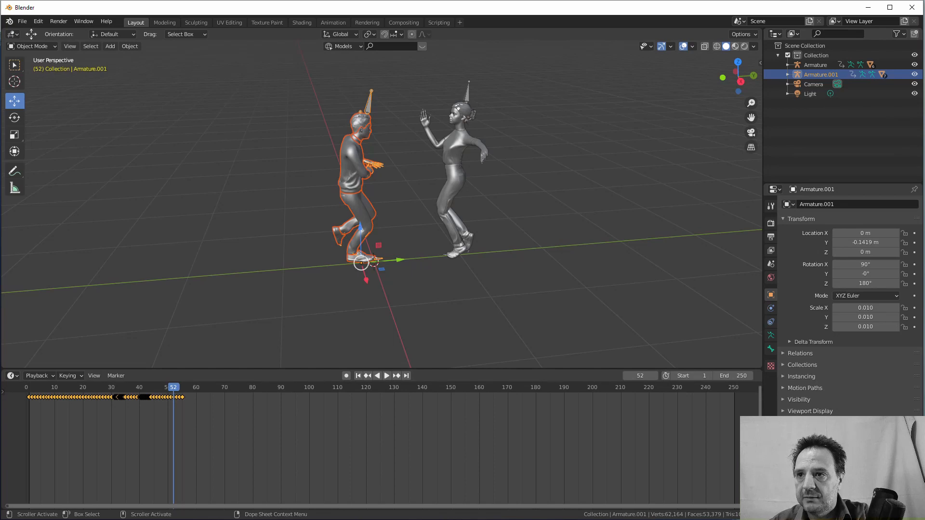
right_click(763, 430)
click(731, 430)
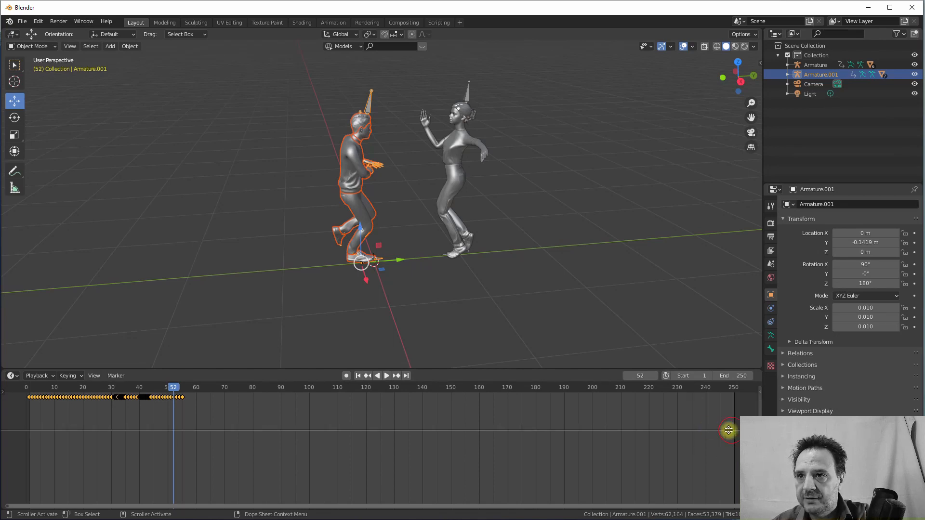
click(712, 418)
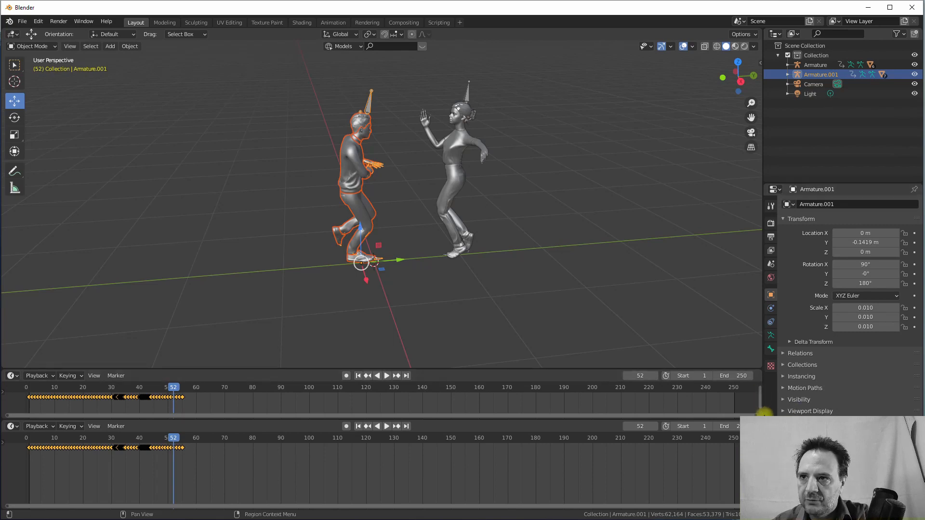
right_click(762, 414)
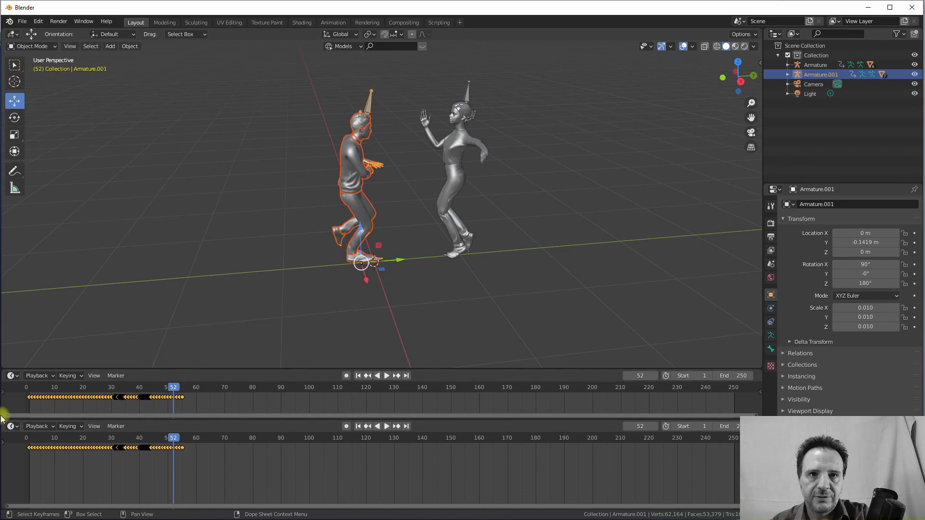
Step: Change the lower timeline to the Nonlinear Animation editor and push down the actions of Armature and Armature.001 into NLA strips
click(12, 426)
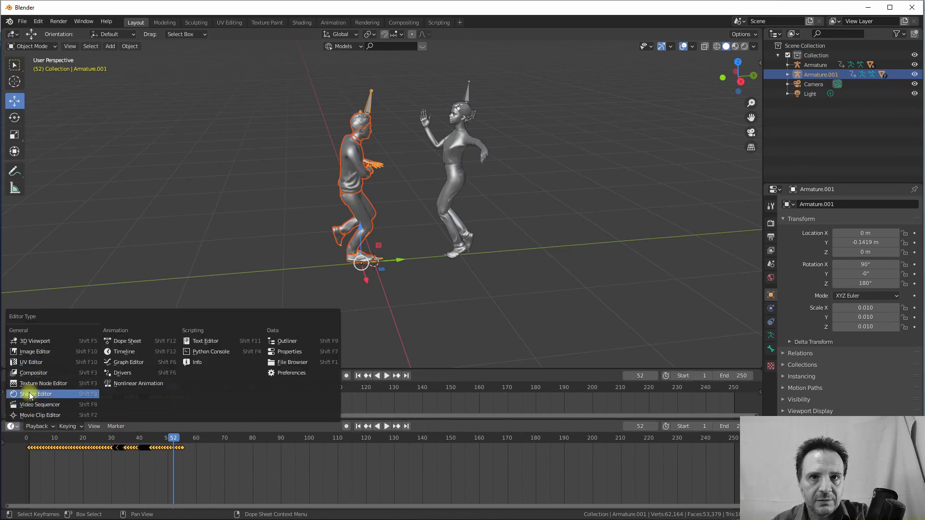
click(142, 384)
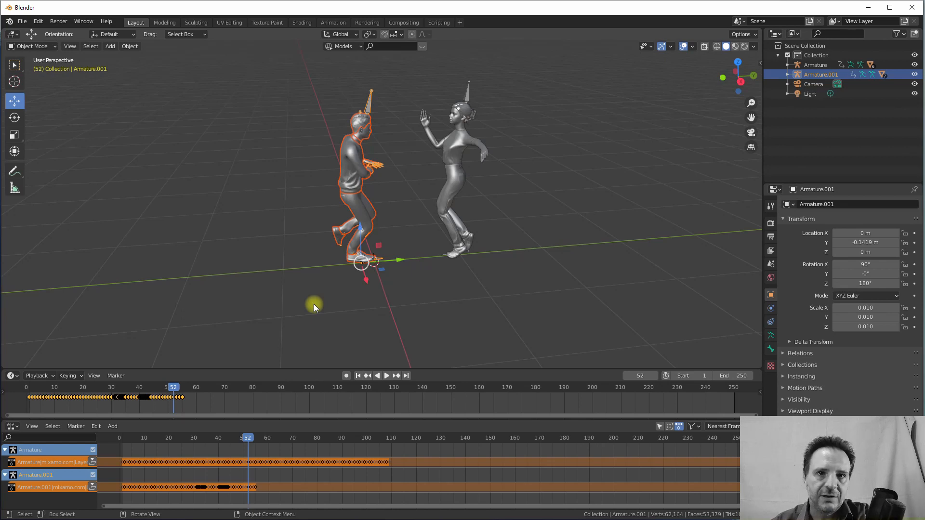
click(92, 463)
key(Home)
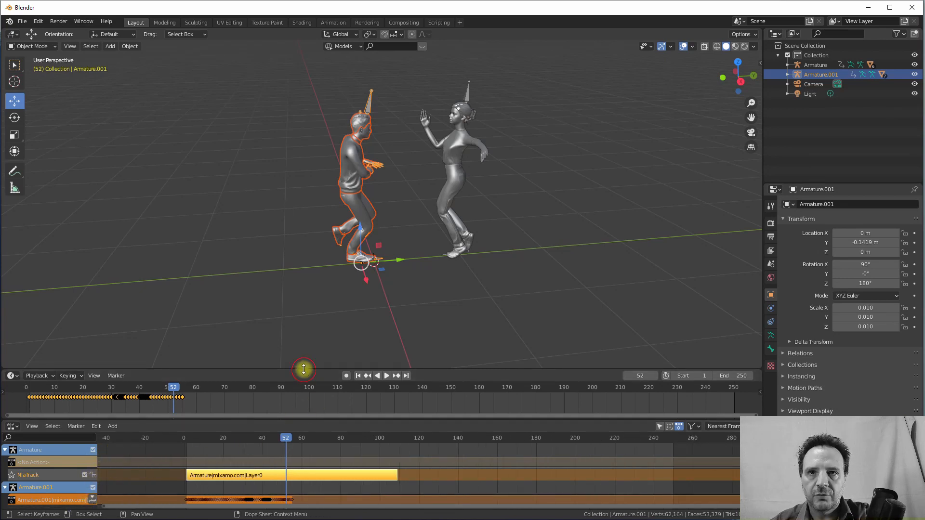
mouse_move(304, 369)
mouse_down()
mouse_move(305, 334)
mouse_move(294, 418)
mouse_move(297, 371)
mouse_up()
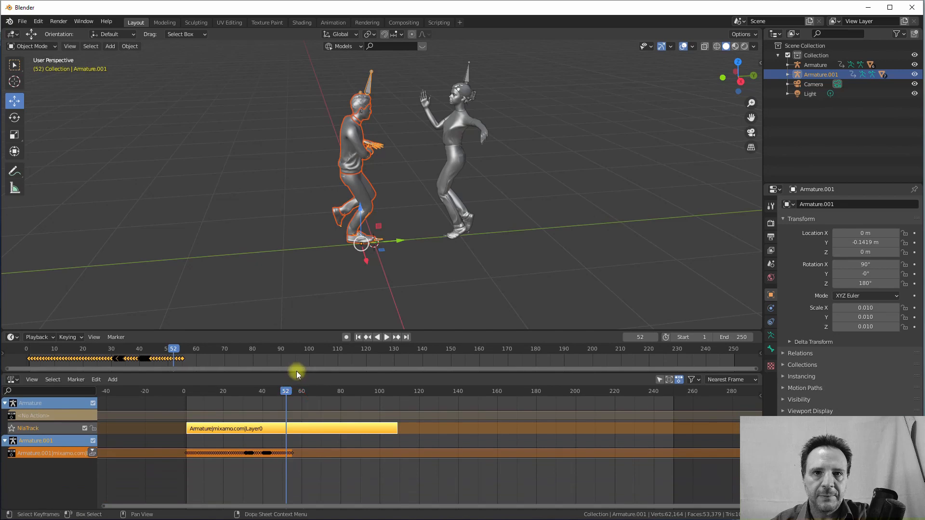
click(91, 451)
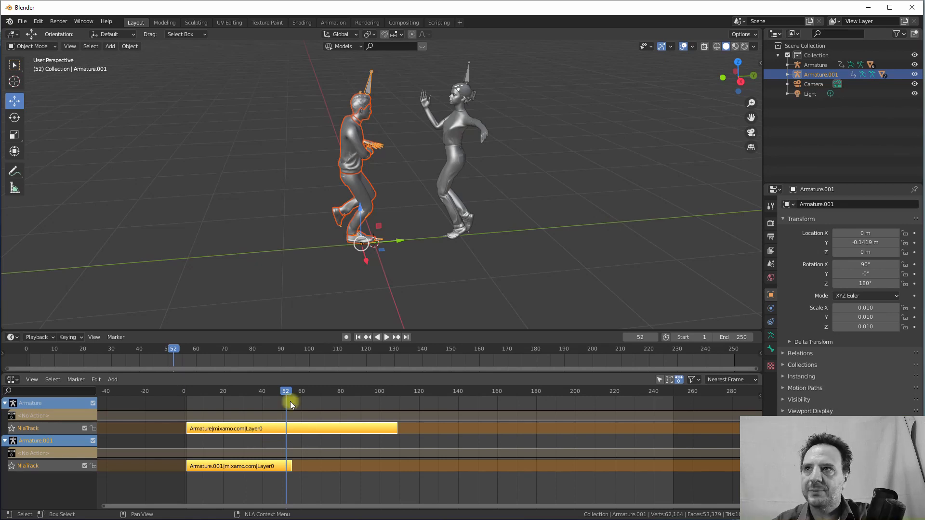
Step: Set the Outliner's display mode to Blender File and expand the Actions list
click(798, 35)
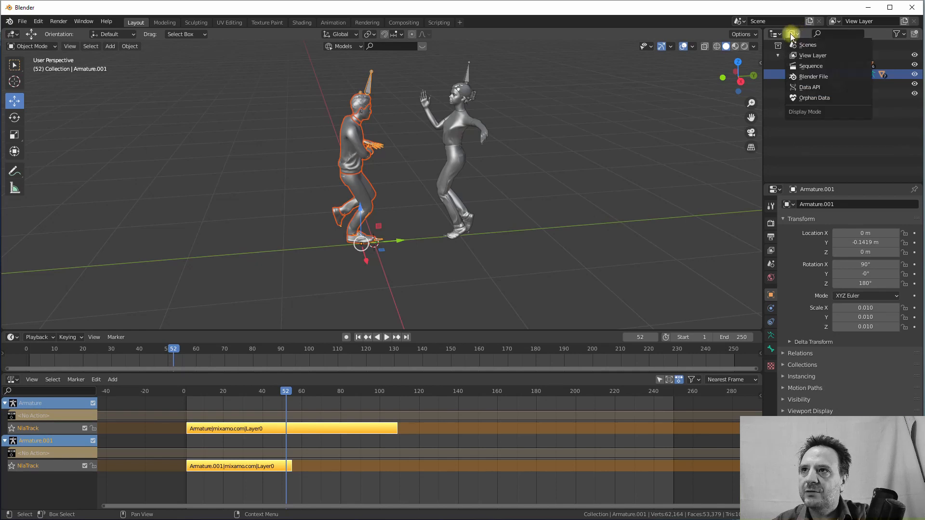
click(813, 55)
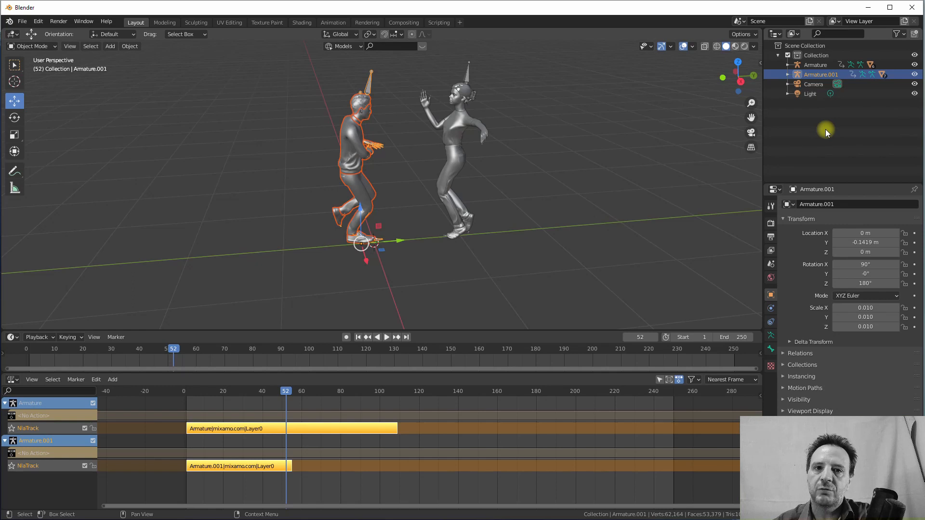
click(797, 34)
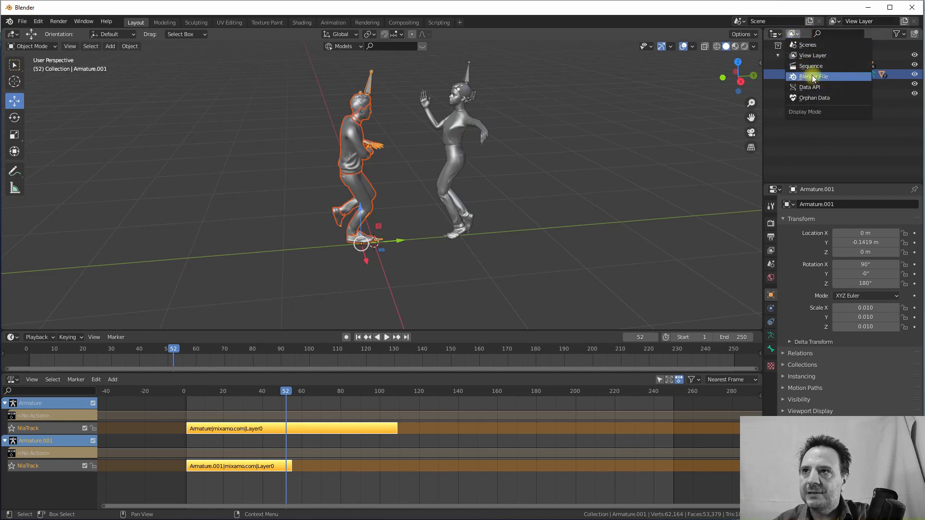
click(811, 76)
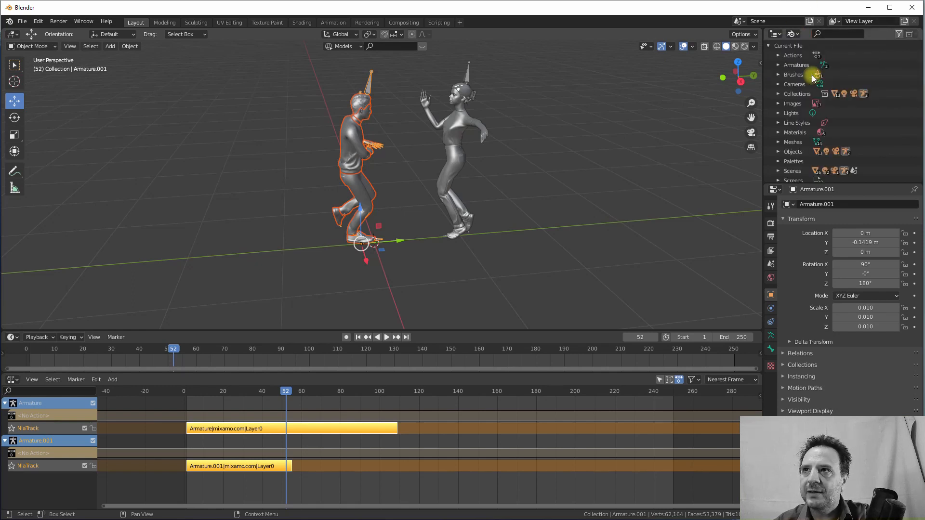
click(778, 55)
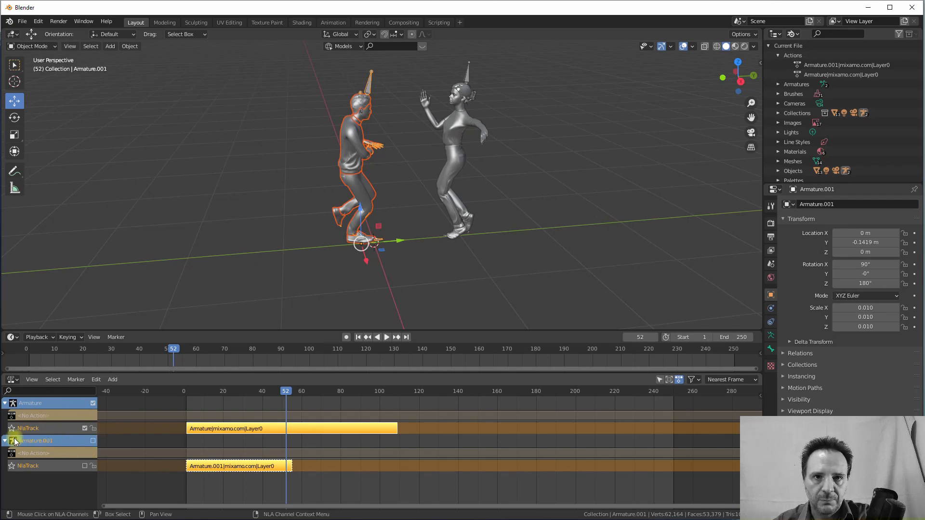
Step: With Armature.001's NLA channel disabled, add a second Armature|mixamo.com|Layer0 action strip to the female dancer's Armature at frame 52
click(92, 441)
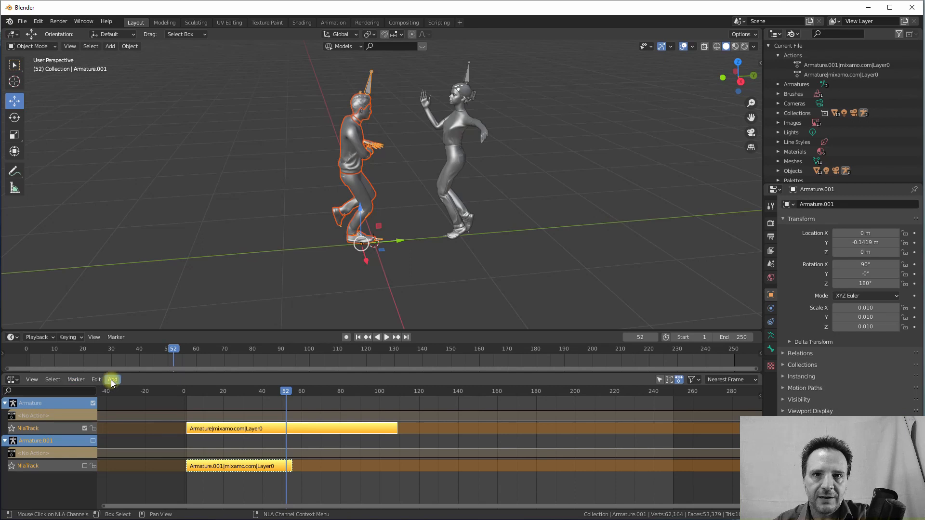
click(115, 428)
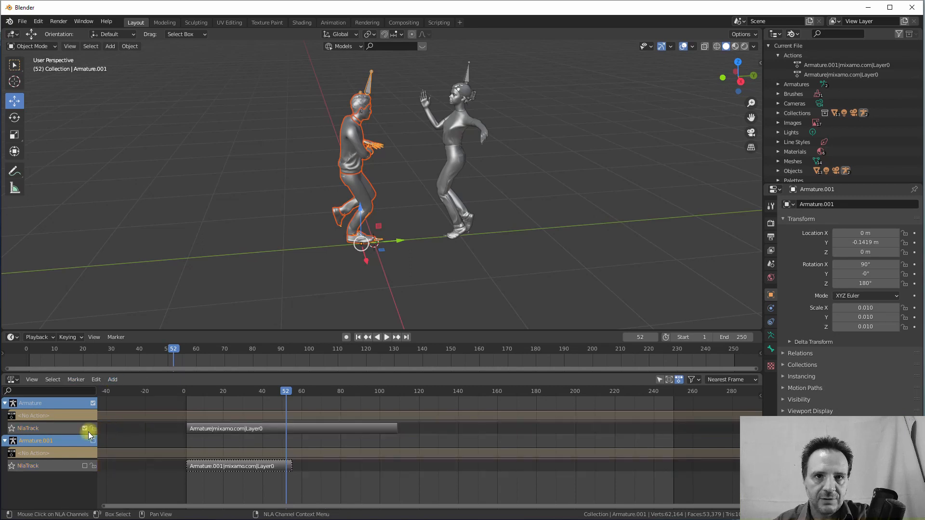
click(70, 403)
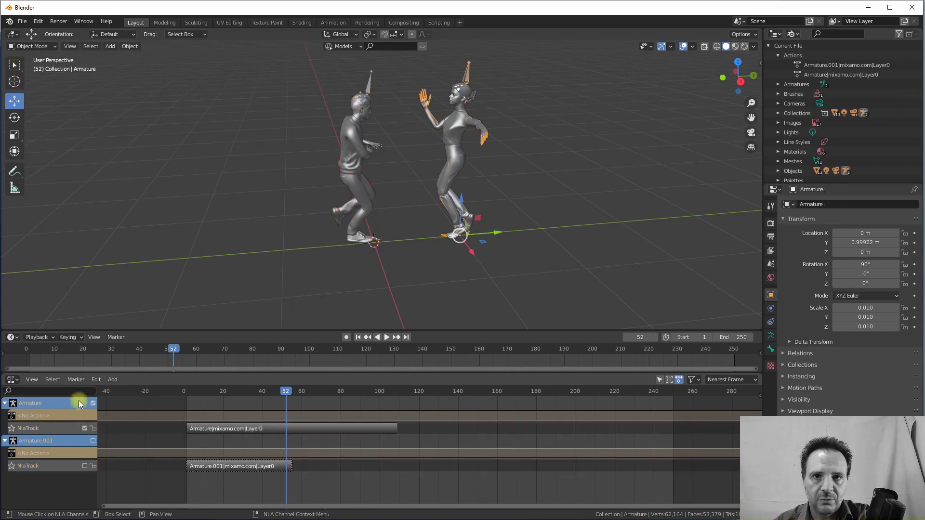
click(330, 433)
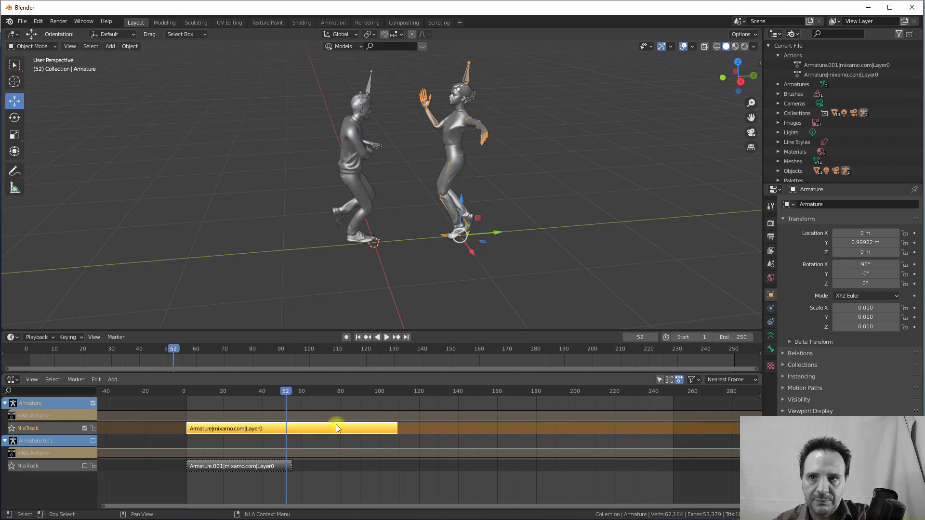
click(114, 379)
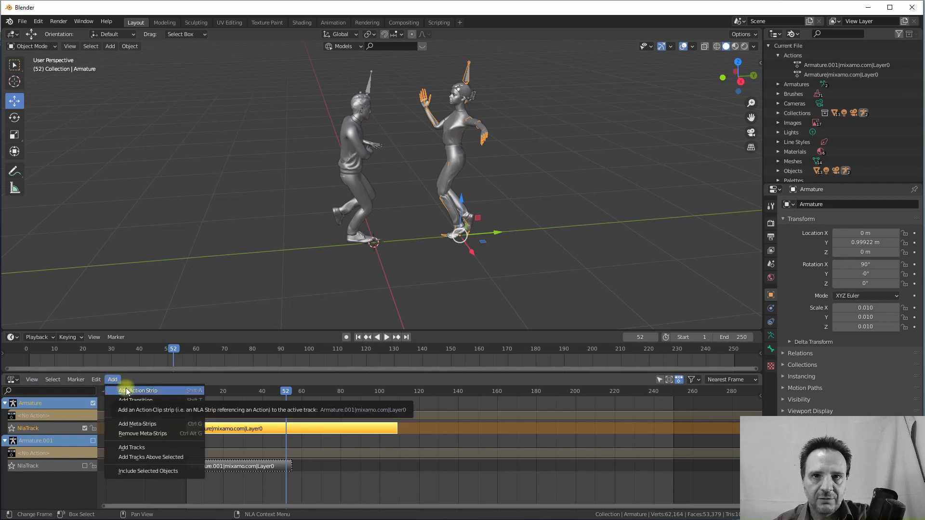
click(126, 390)
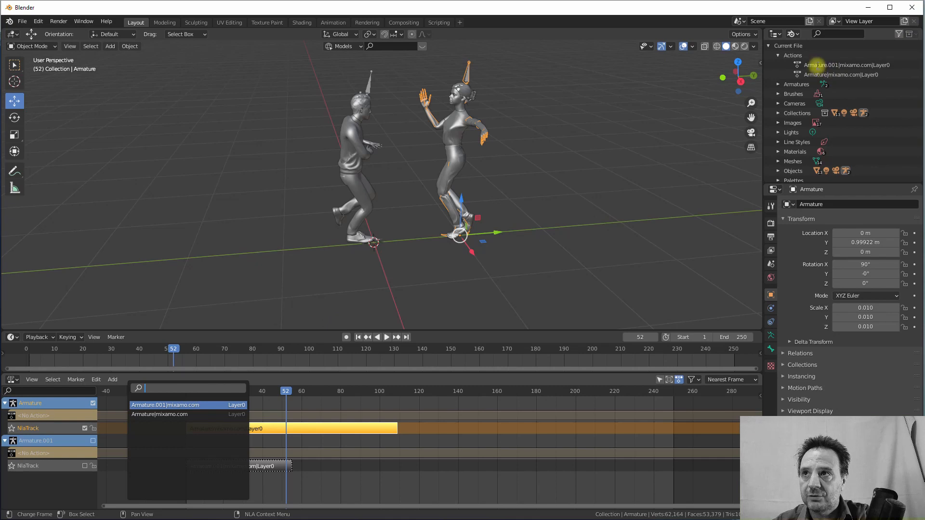
click(138, 414)
Step: Move only the female dancer's new strip onto her original NLA track, starting at frame 109 directly after the first strip
key(g)
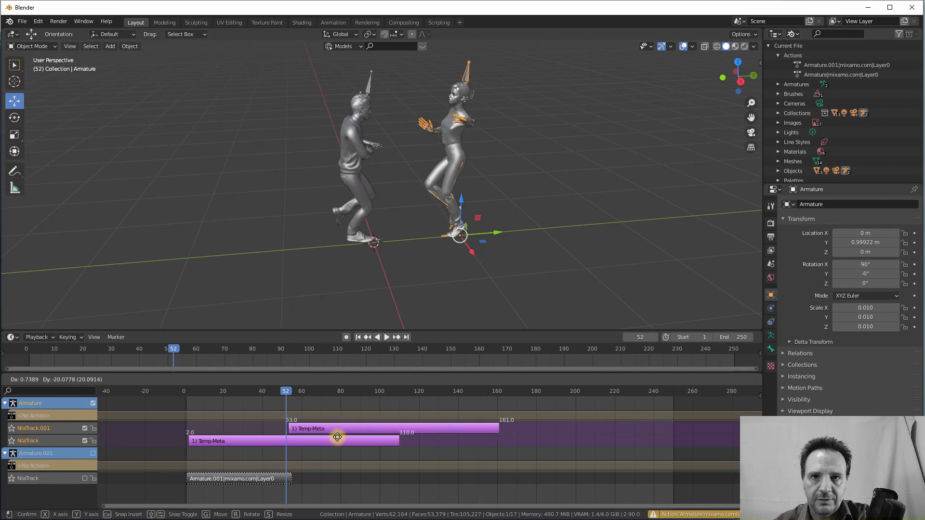
key(Escape)
click(343, 428)
key(g)
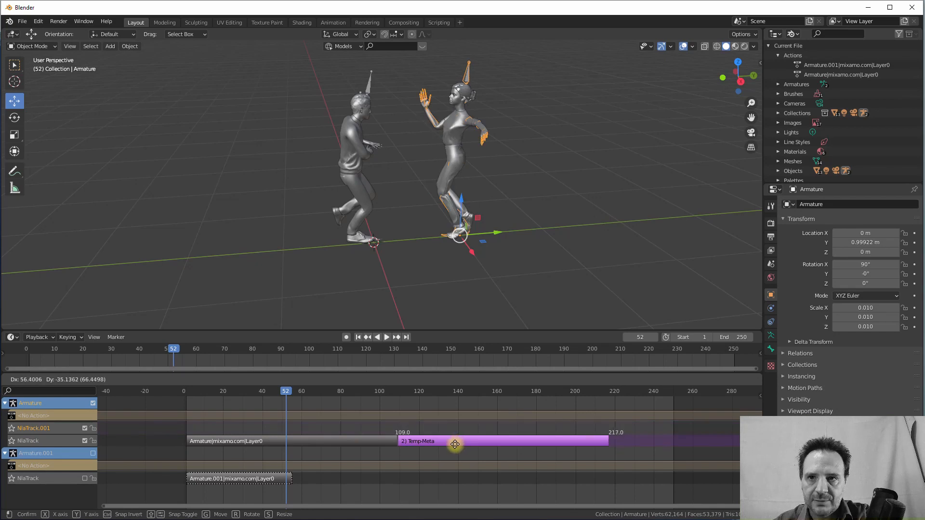
click(455, 444)
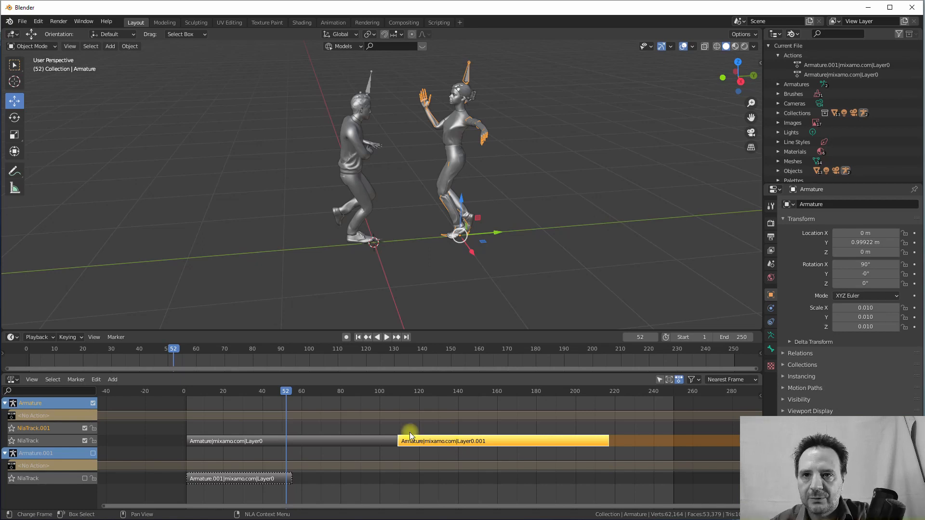
Step: Set the current frame to 38, then disable Armature's NLA channel and enable Armature.001's instead
drag(269, 388, 239, 409)
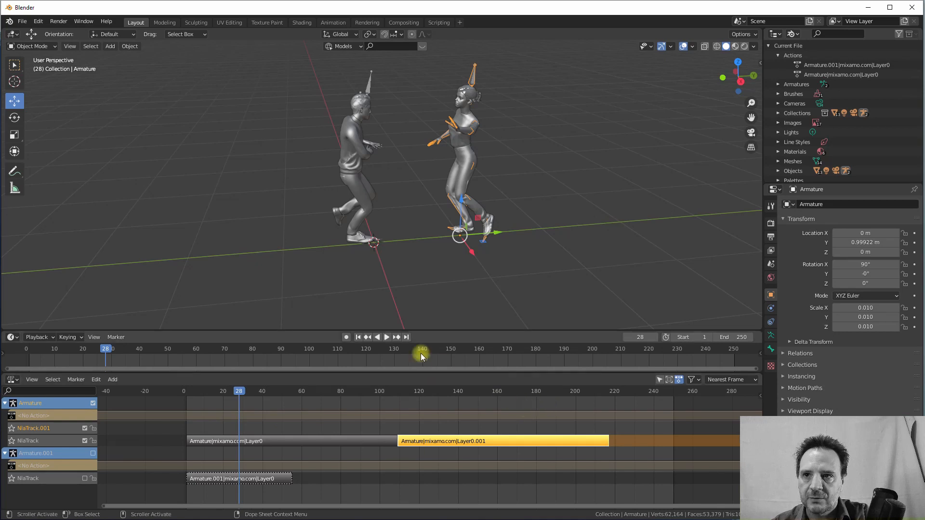
drag(242, 393, 258, 412)
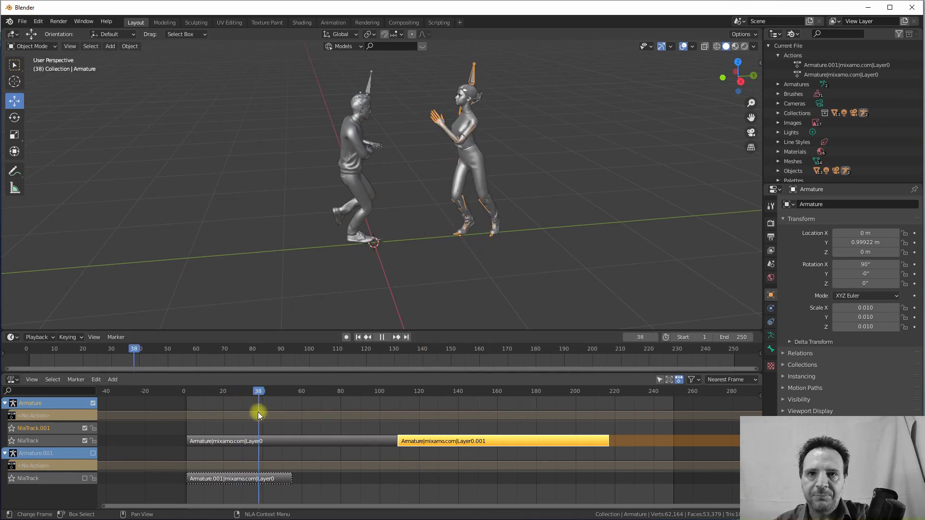
click(221, 479)
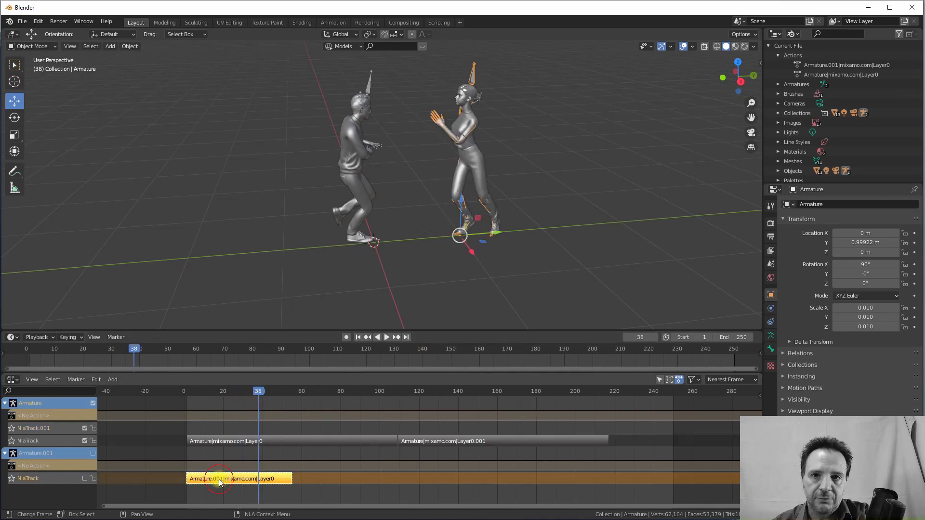
click(93, 404)
click(93, 453)
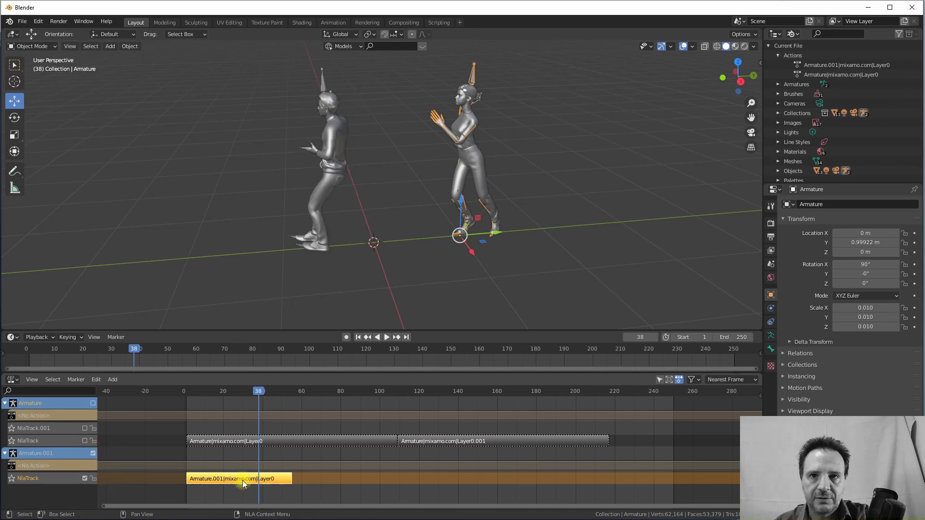
Step: Add a second Armature.001|mixamo.com|Layer0 action strip to the male dancer's armature at frame 38
click(114, 379)
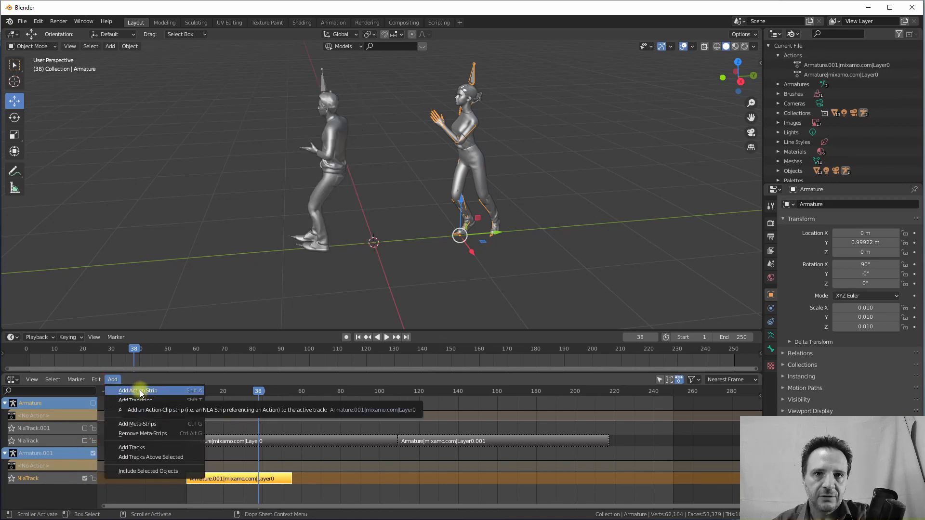
click(140, 391)
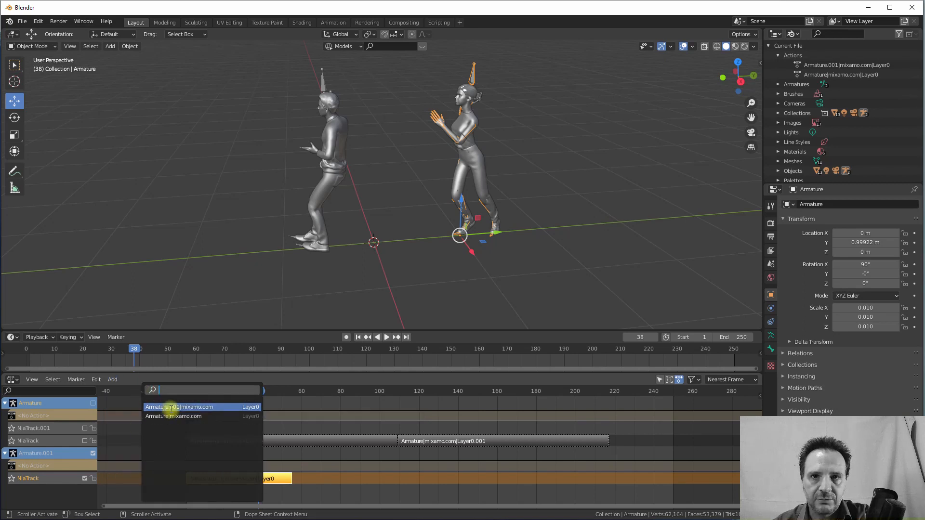
click(171, 407)
key(g)
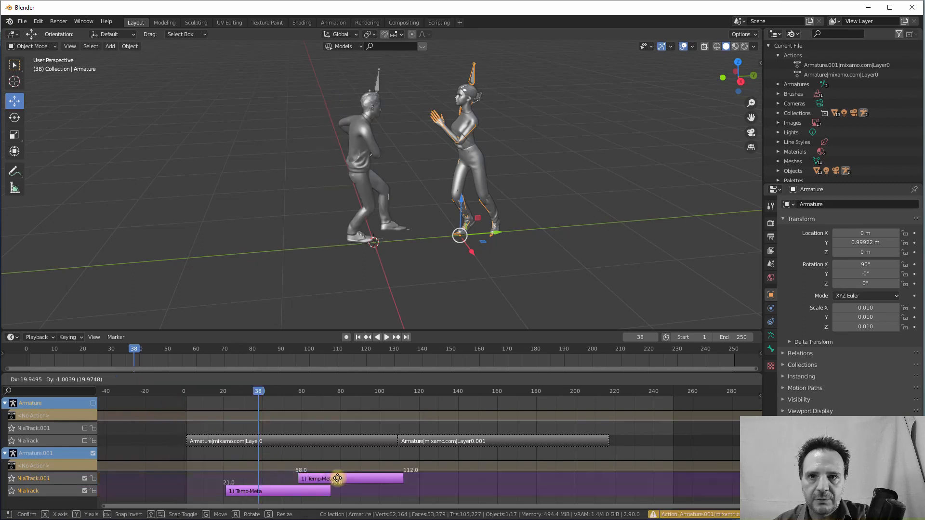
click(297, 479)
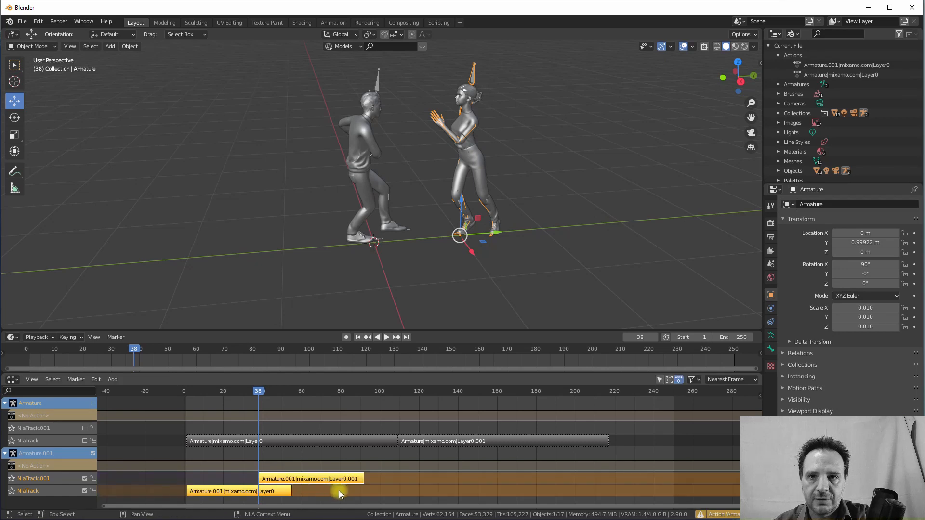
Step: Move the male dancer's second strip onto his original NLA track, starting at frame 55 directly after the first strip
click(301, 477)
key(g)
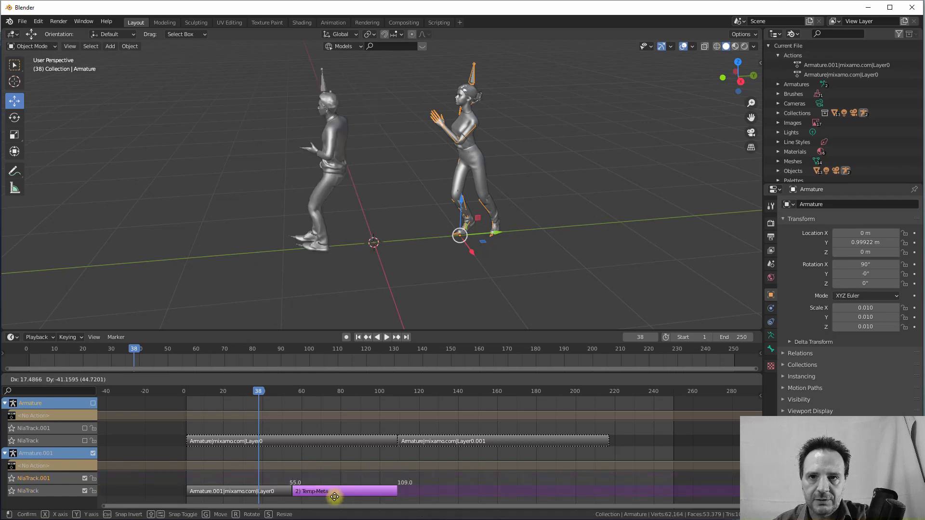
click(337, 495)
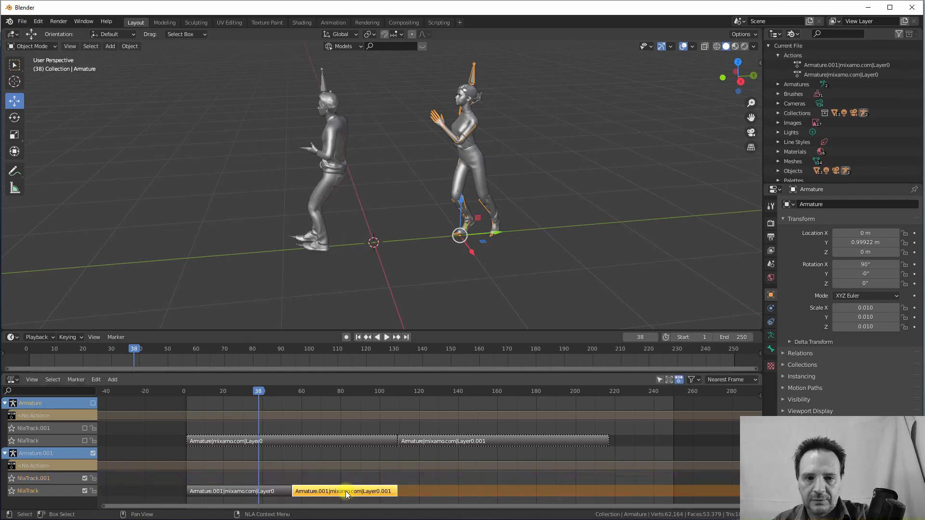
Step: Duplicate the male dancer's second strip and place the copy on the same NLA track, starting at frame 109
key(shift+d)
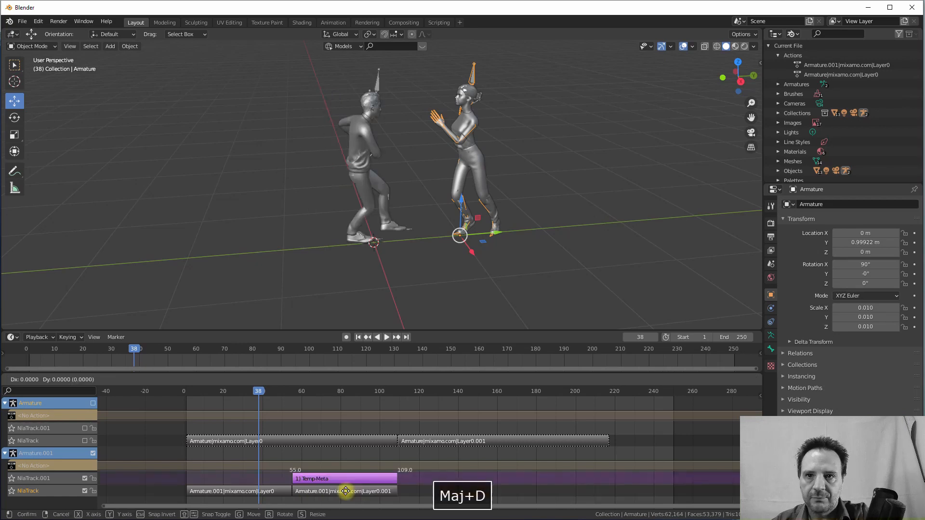
click(440, 486)
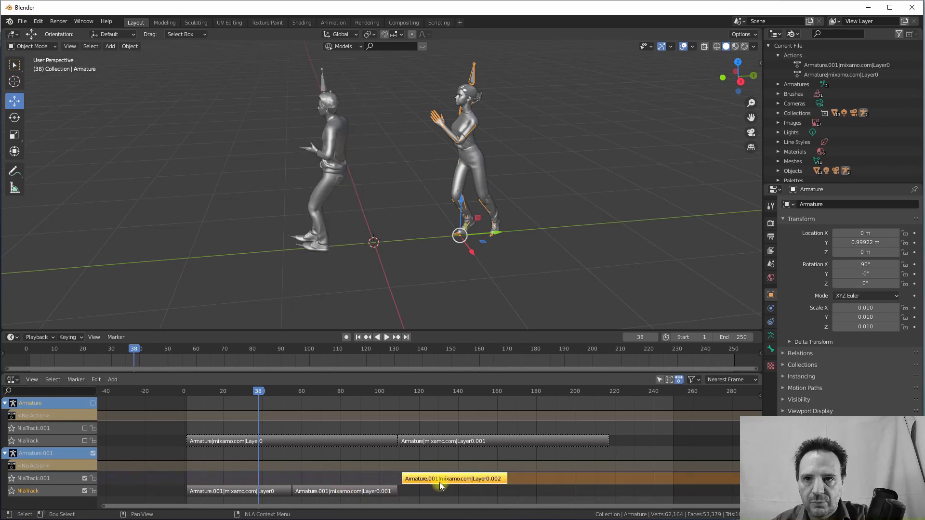
key(g)
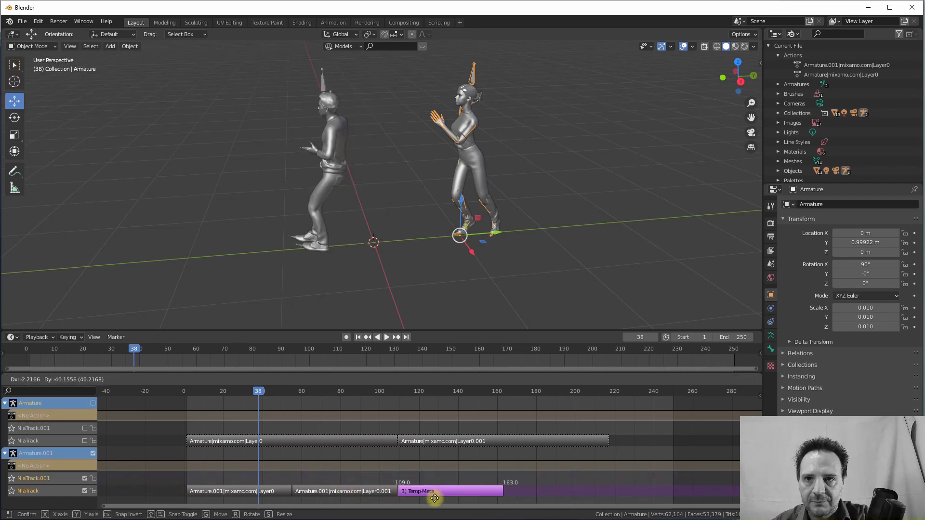
click(435, 498)
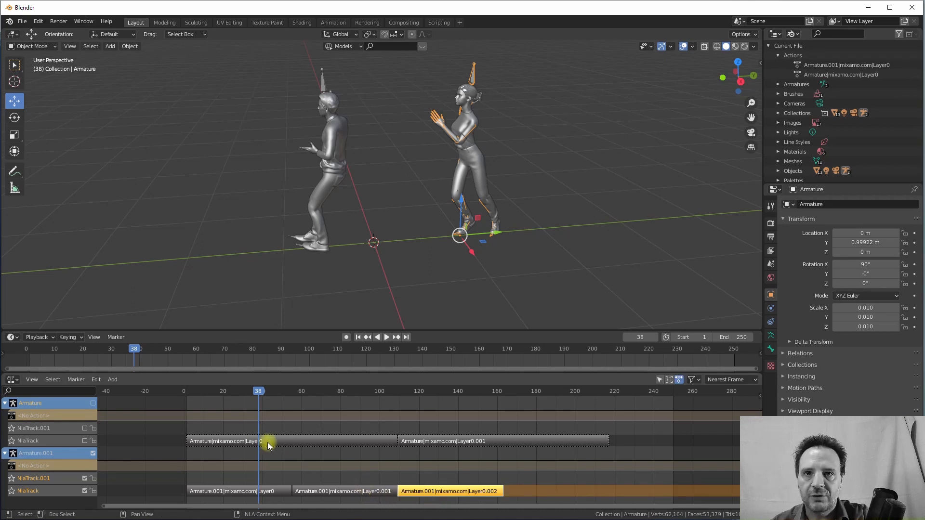
Step: Re-enable Armature's NLA channel and scrub both dancers' animation from frame 4 to frame 82
drag(258, 392, 192, 442)
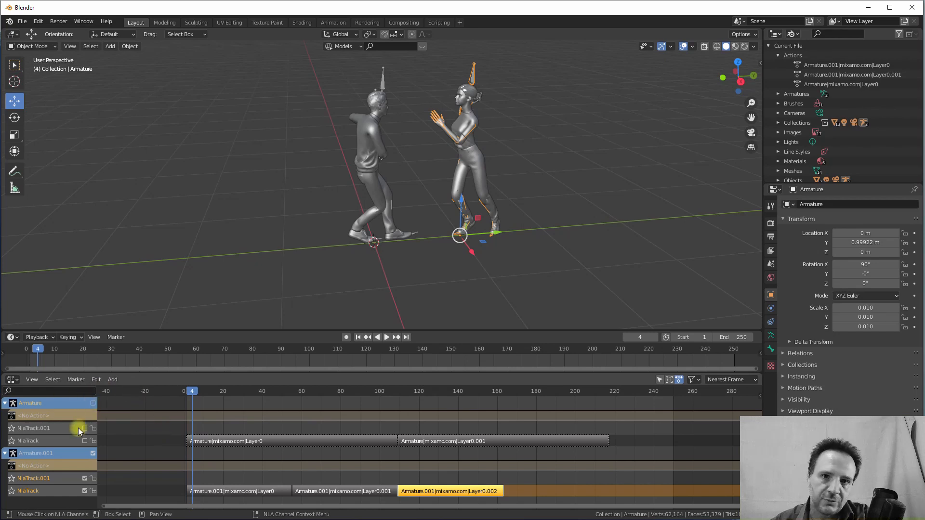
click(92, 404)
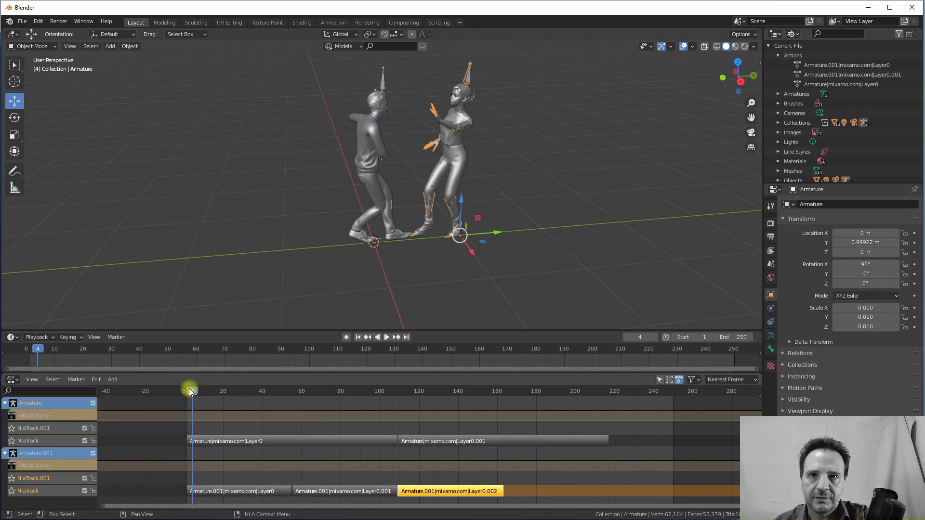
drag(188, 388, 344, 419)
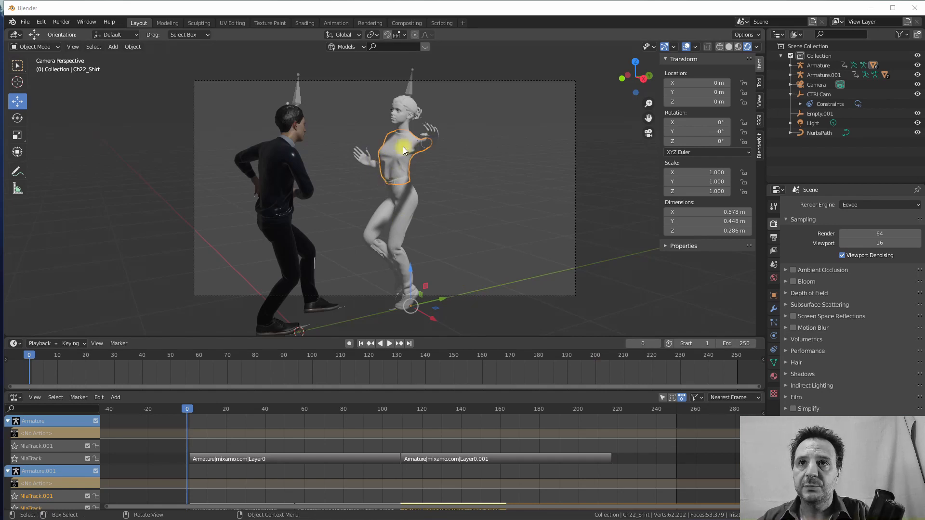
Step: Compare the male dancer's sweater with the female dancer's shirt and examine the view layer's Freestyle line set options
click(296, 161)
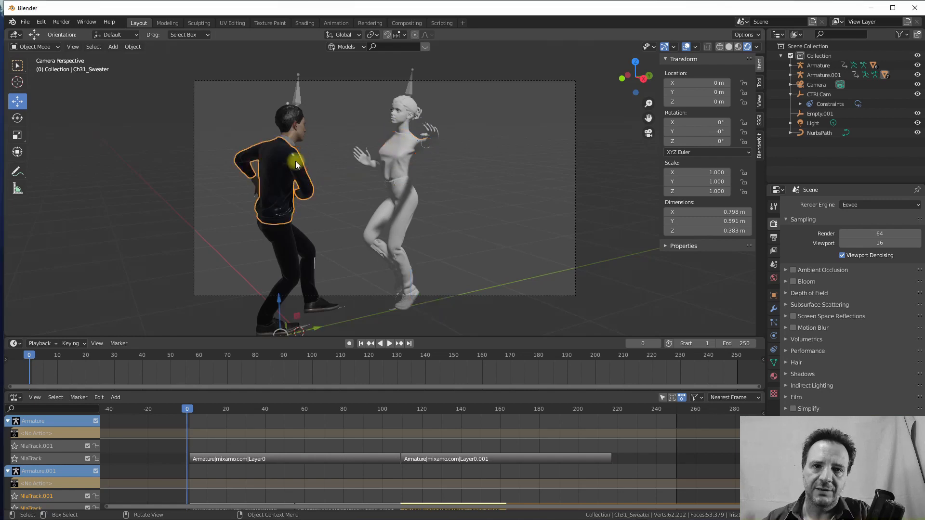
click(411, 154)
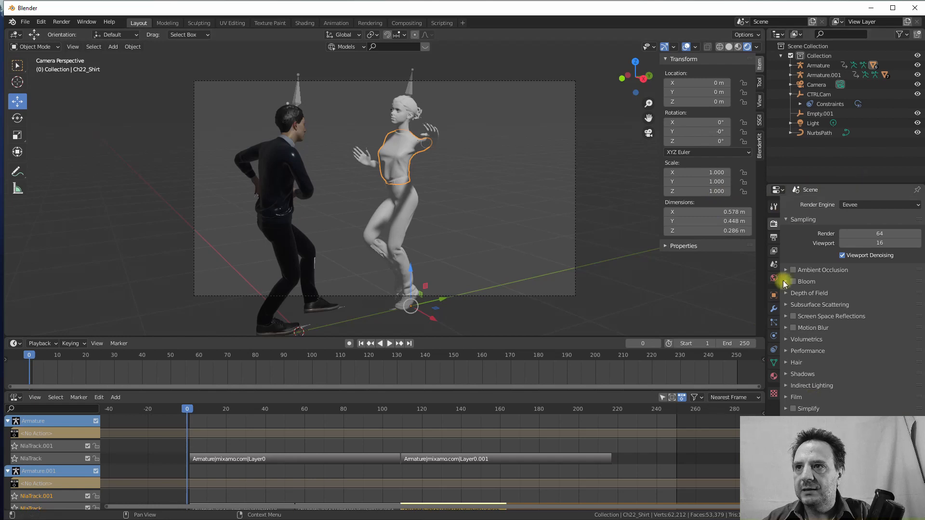
click(775, 254)
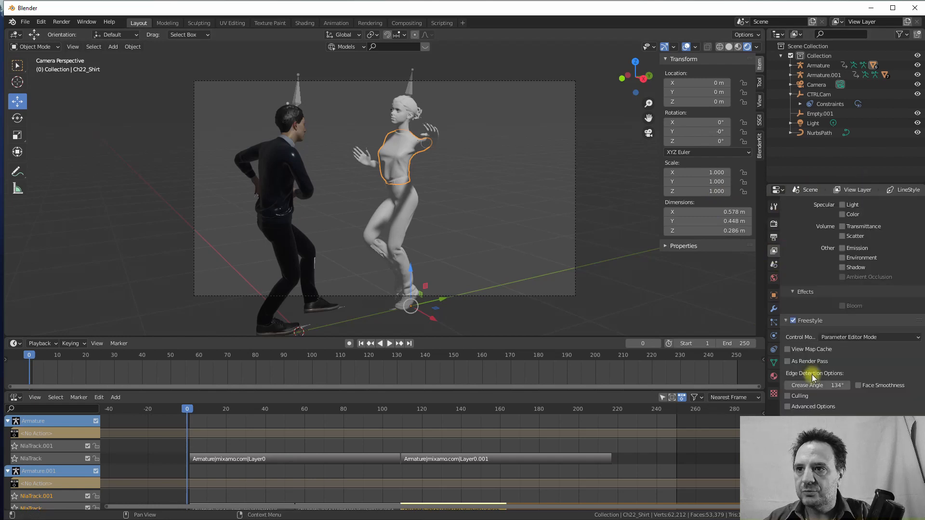
scroll(847, 308, down, 5)
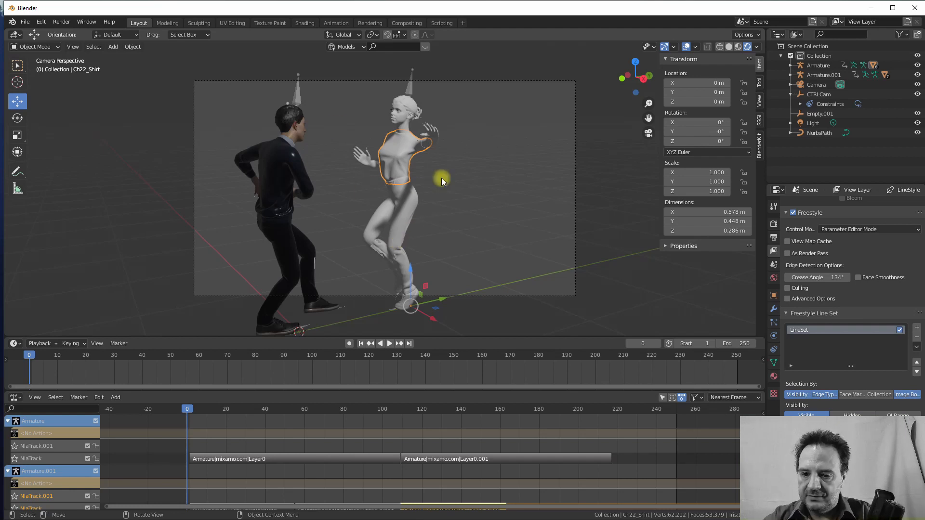
Step: Render frame 0, inspect the Freestyle outlines on both dancers at different zooms, and close the render window
key(F12)
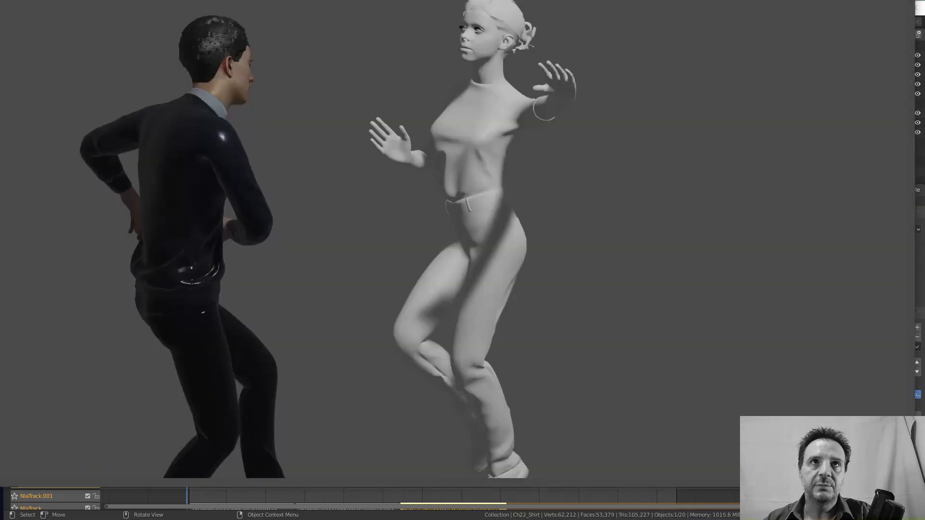
drag(0, 0, 177, 123)
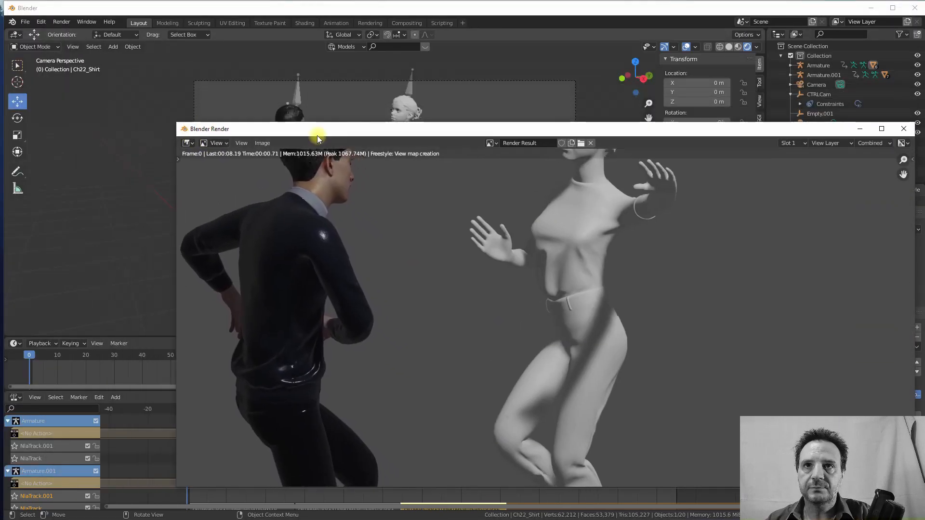
drag(312, 129, 179, 8)
scroll(448, 190, down, 3)
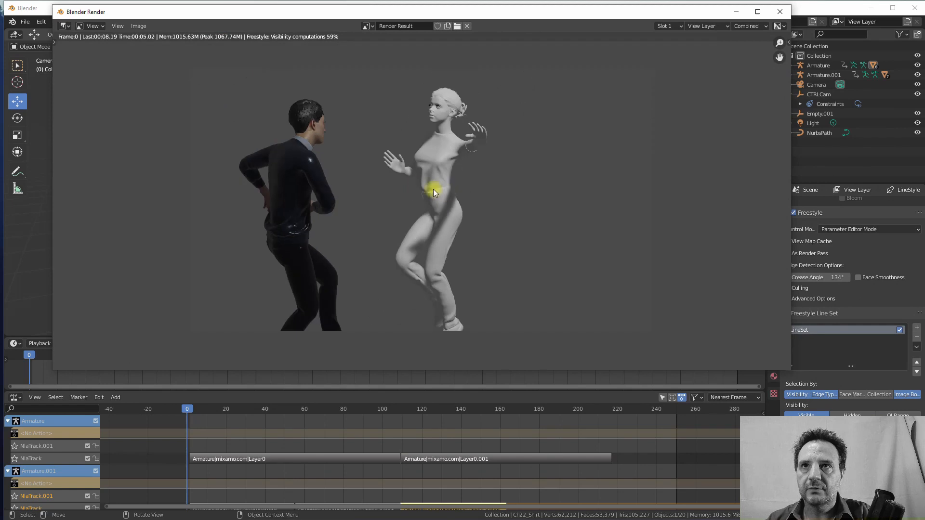
scroll(421, 174, up, 1)
scroll(421, 172, up, 1)
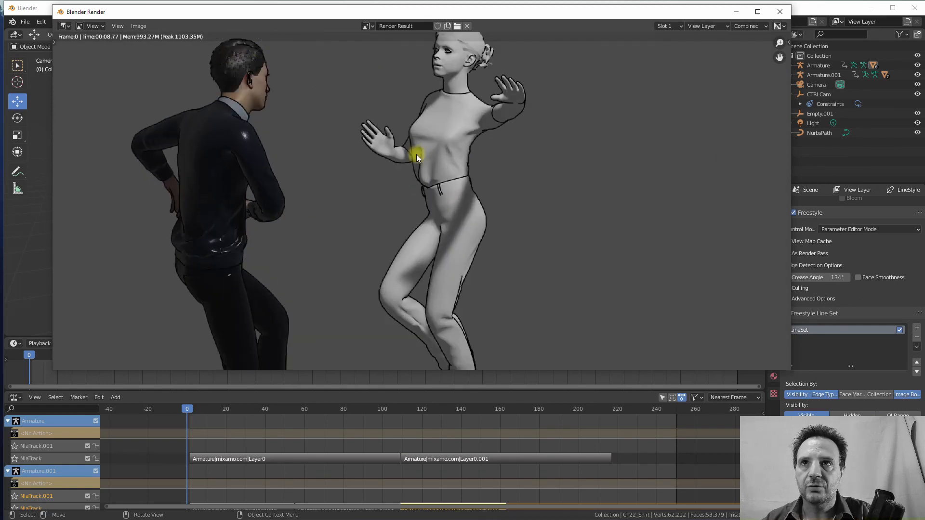
scroll(419, 155, down, 2)
scroll(443, 174, up, 1)
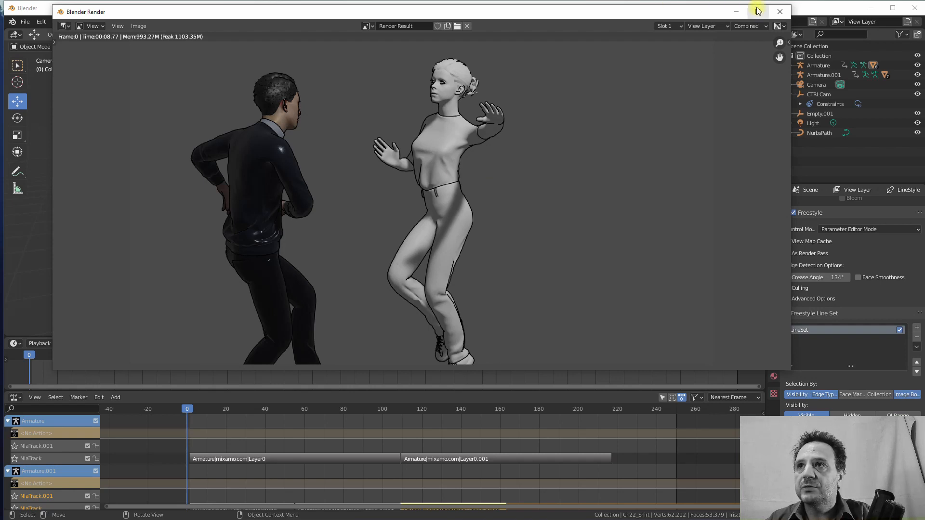
click(780, 12)
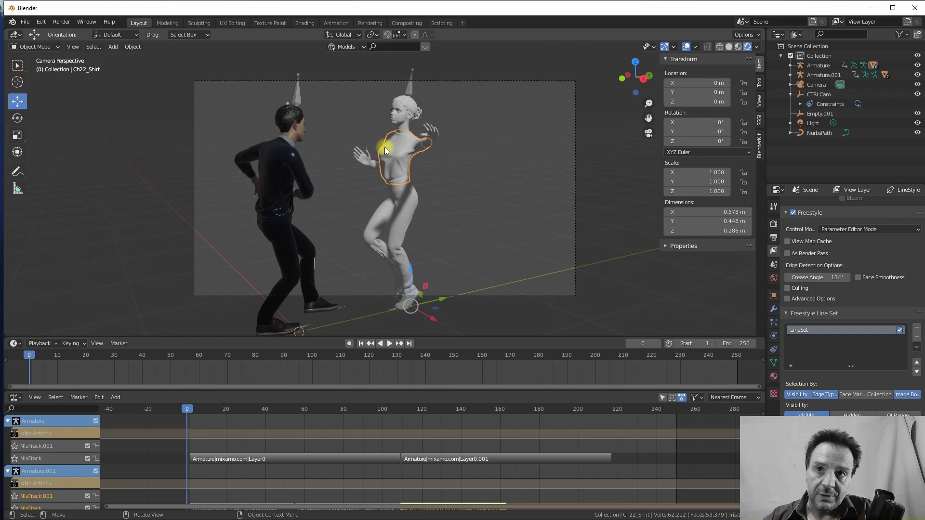
Step: Replace the Ch31_body material on the male dancer's sweater with a new default material
click(275, 162)
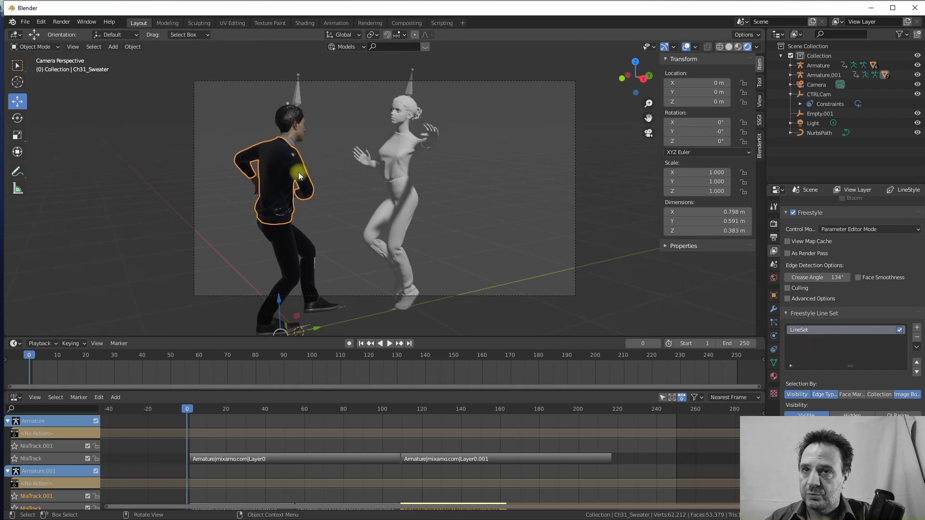
click(774, 377)
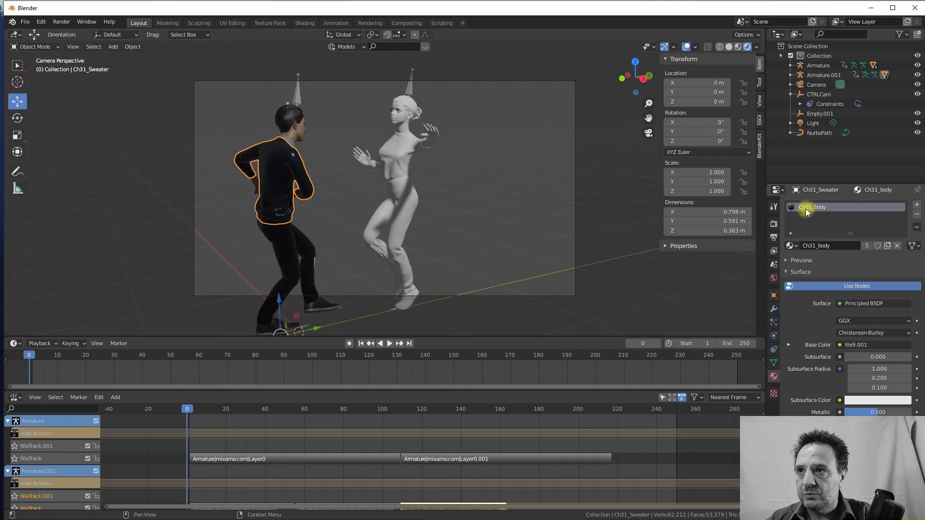
click(917, 216)
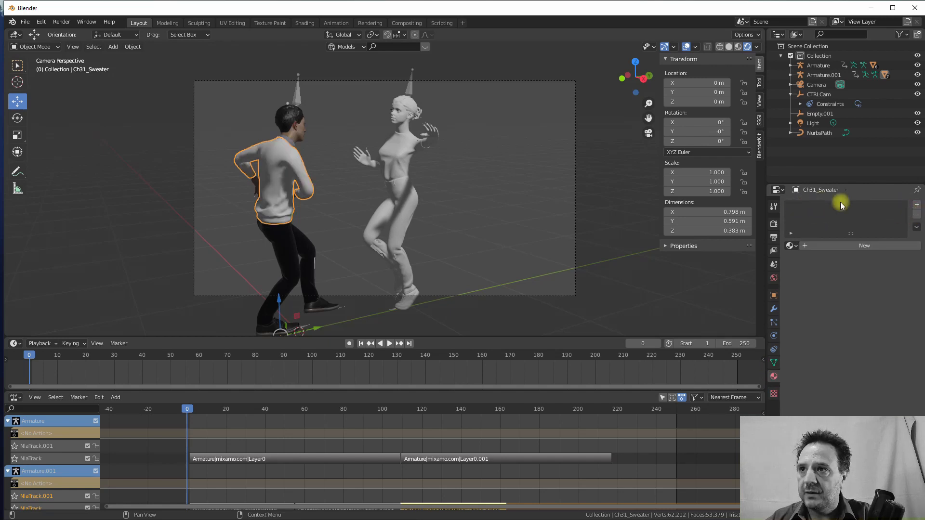
click(860, 245)
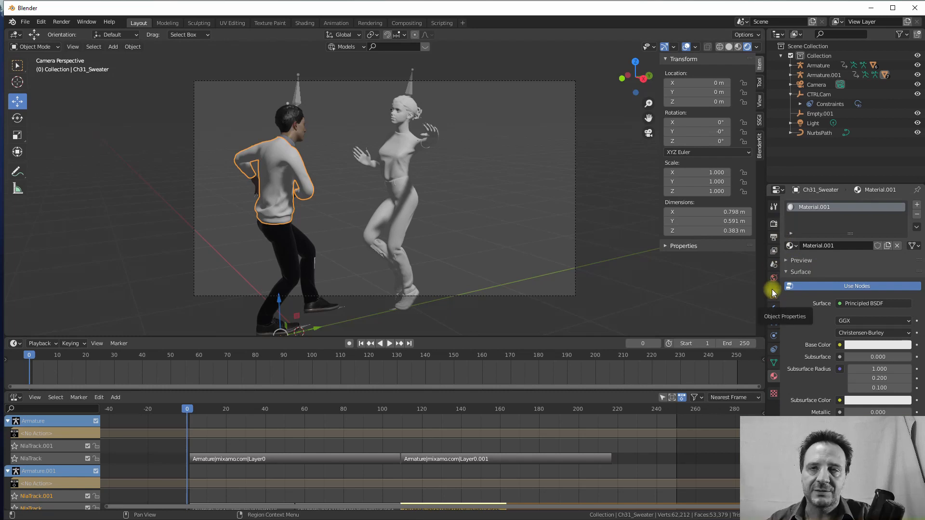
Step: Remove the materials from the male dancer's body and hair, including the Ch31_hair slot
click(297, 133)
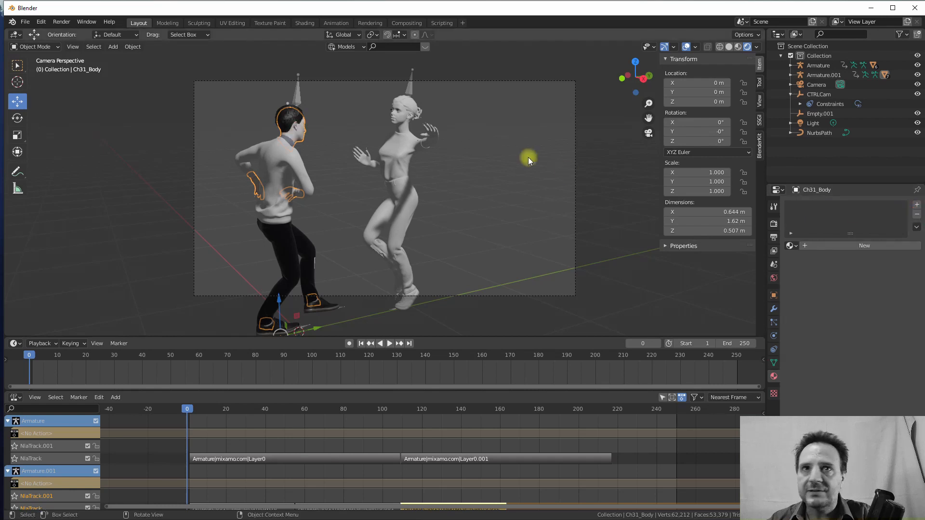
click(294, 116)
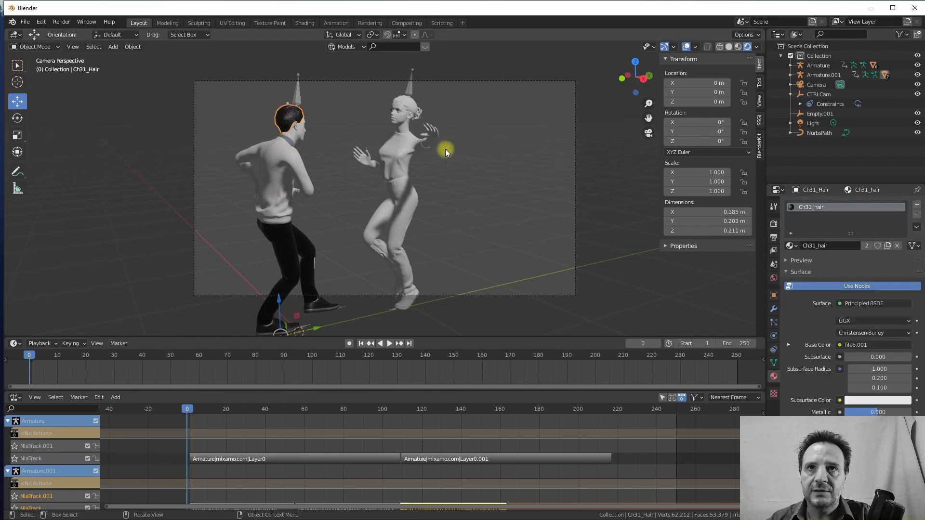
click(917, 214)
Step: Replace the Ch31_body material on the male dancer's collar with a new default material
click(295, 143)
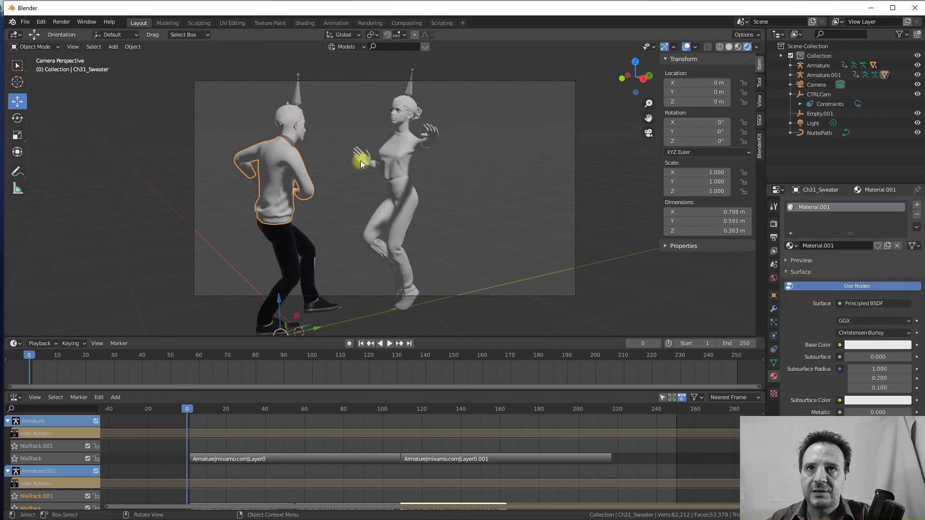
click(289, 141)
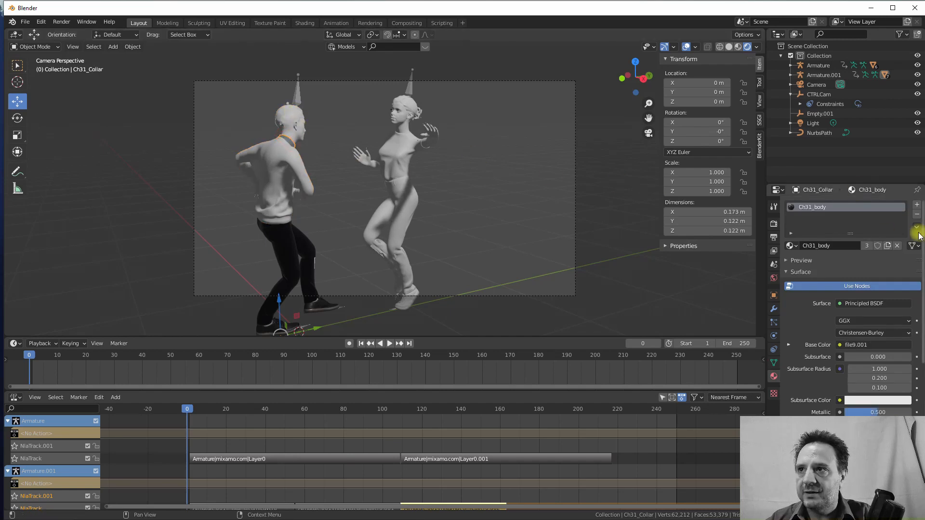
click(916, 214)
click(835, 244)
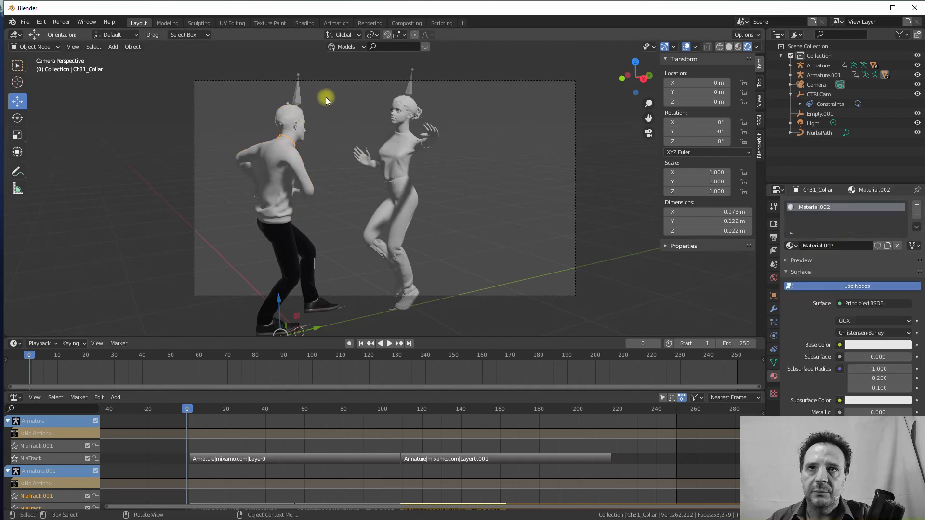
Step: Give the male dancer's hair a new default material and assign the existing Material.001 to his body
click(287, 130)
click(859, 244)
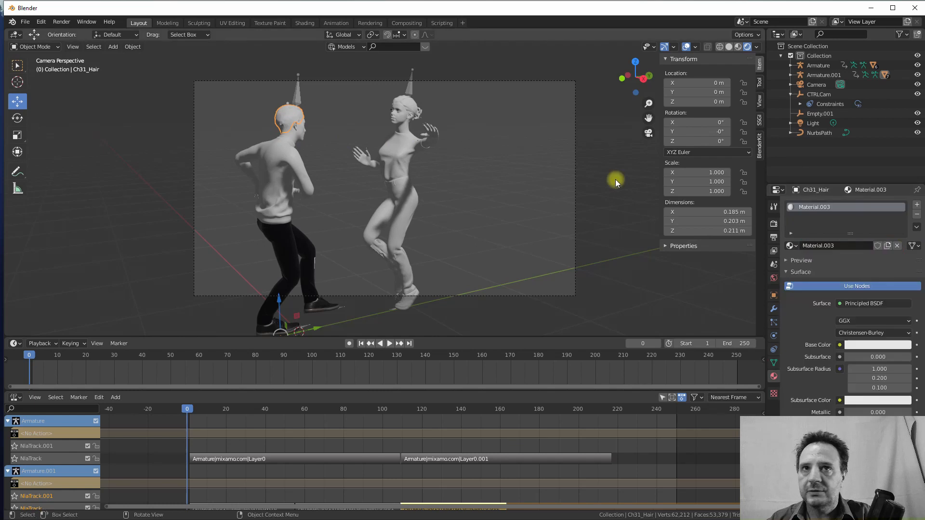
click(322, 137)
click(833, 246)
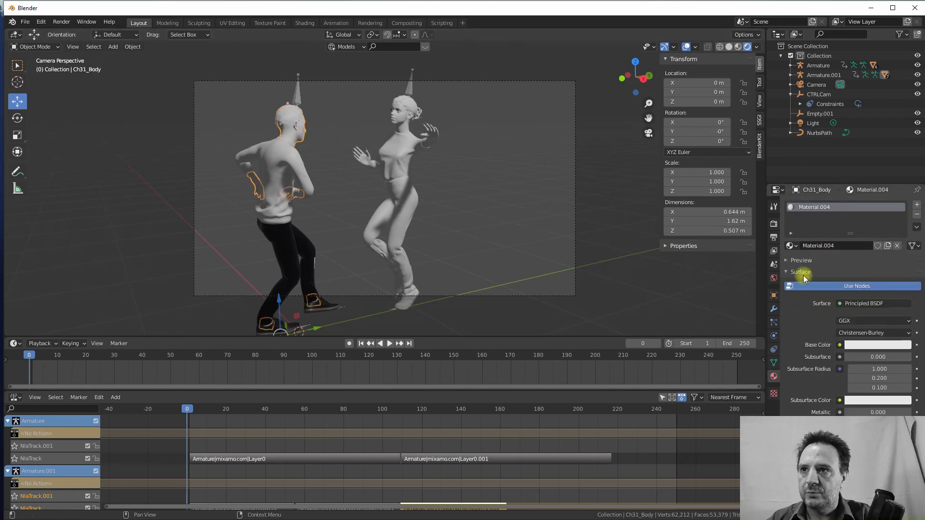
click(790, 246)
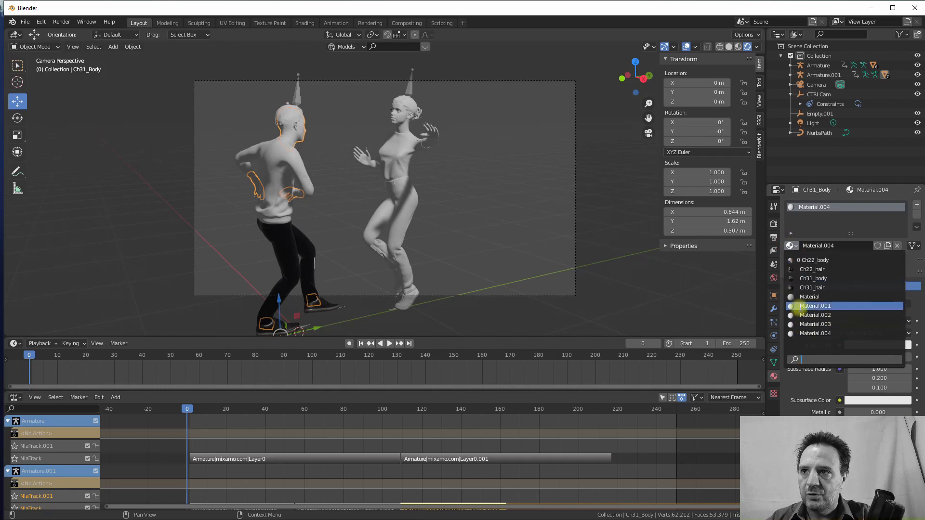
click(800, 311)
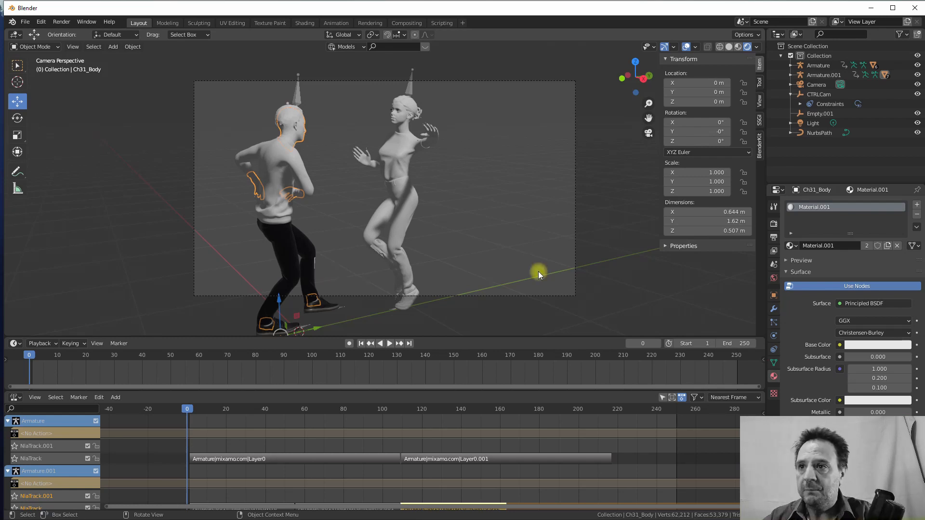
click(774, 251)
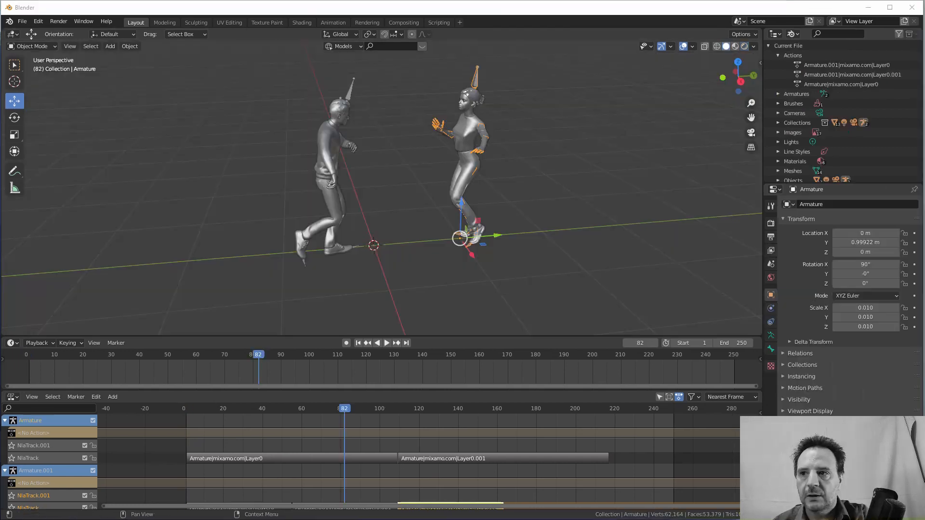
middle_drag(357, 285, 353, 250)
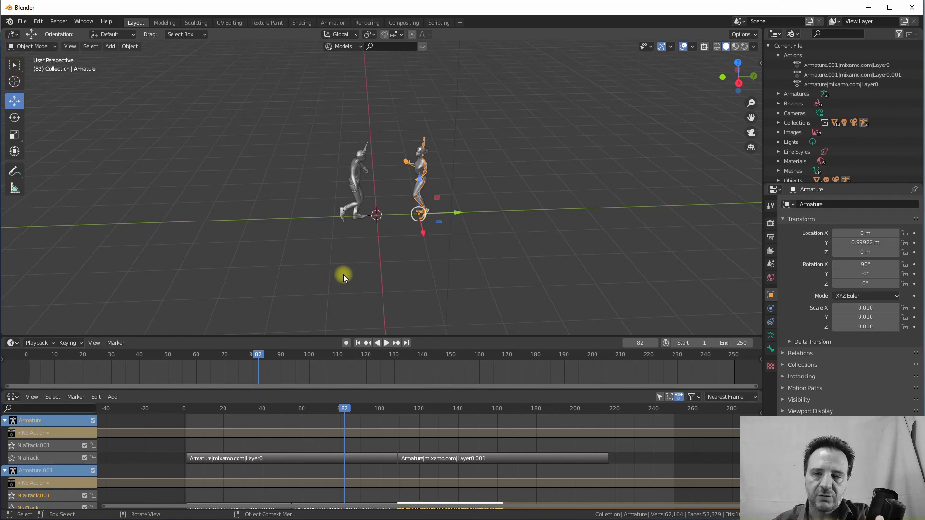
mouse_move(379, 258)
middle_down()
mouse_move(368, 263)
mouse_move(388, 261)
middle_up()
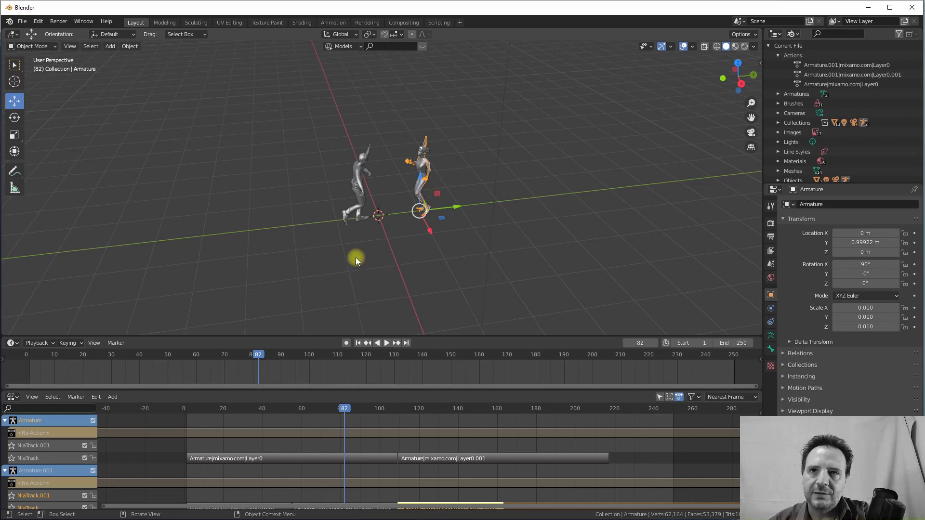
Step: Add a Path curve at the origin and move it along X to about 1.25 m, in front of the dancers
middle_drag(357, 255, 311, 210)
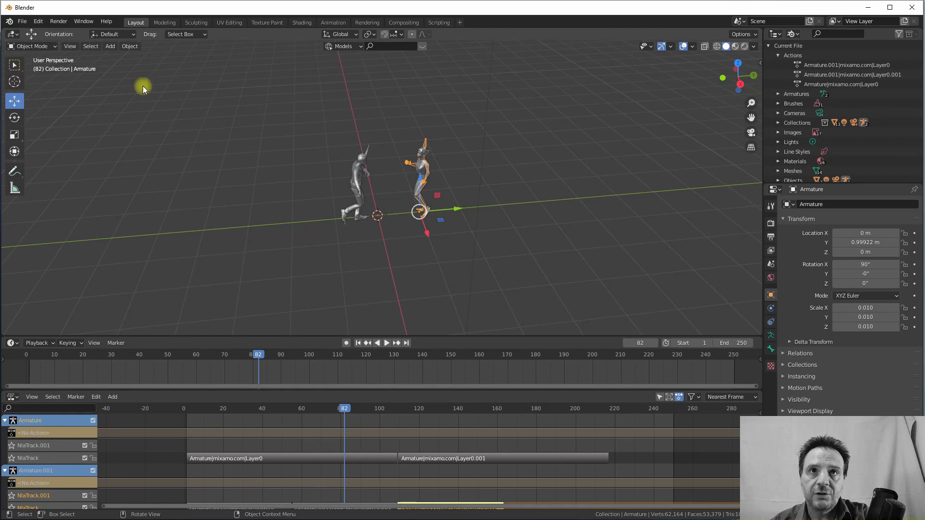
click(113, 45)
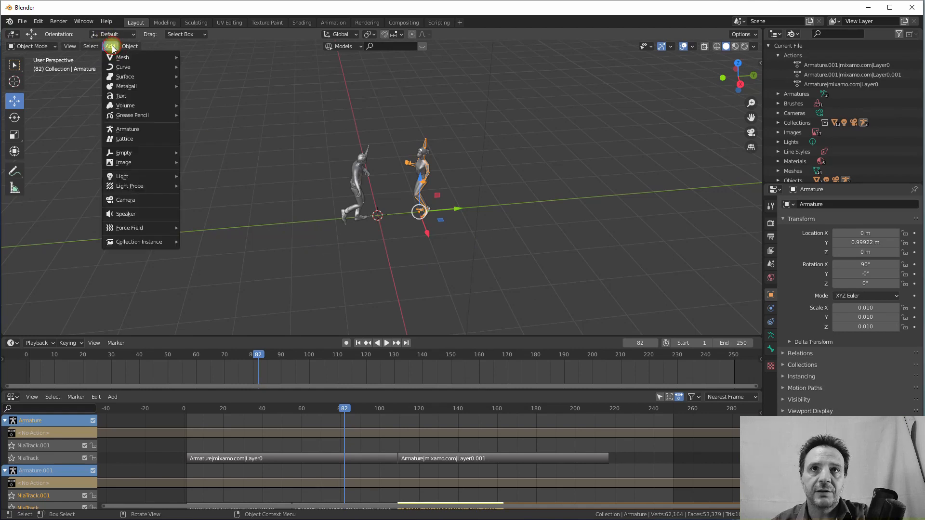
mouse_move(120, 59)
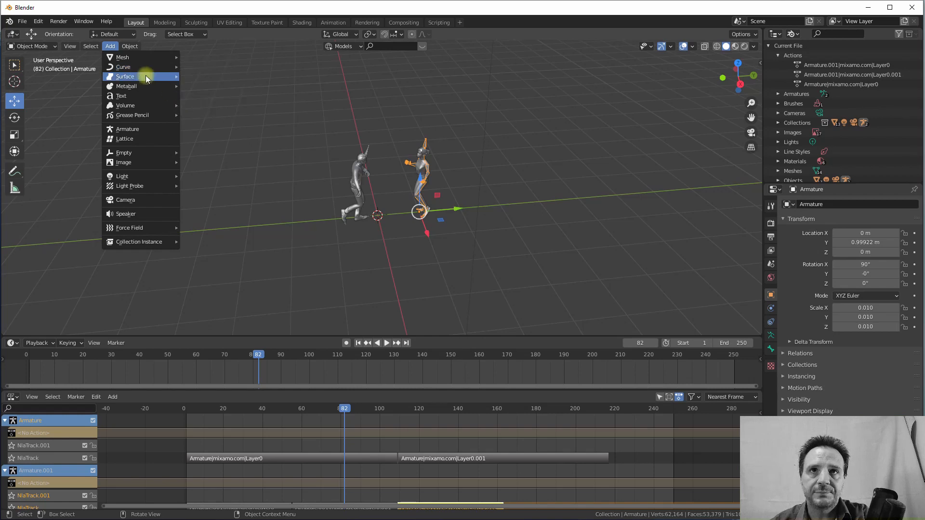
mouse_move(167, 67)
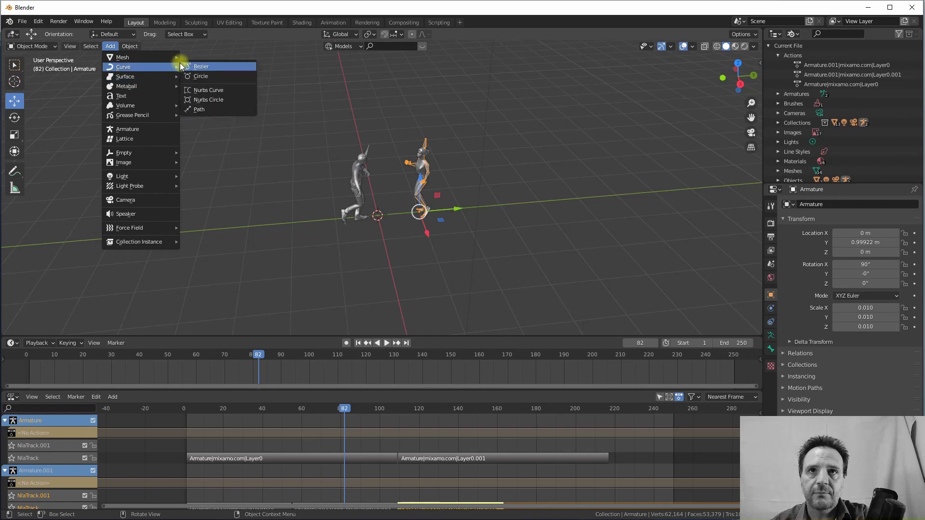
click(195, 110)
scroll(412, 238, up, 2)
drag(381, 252, 396, 297)
scroll(415, 277, down, 4)
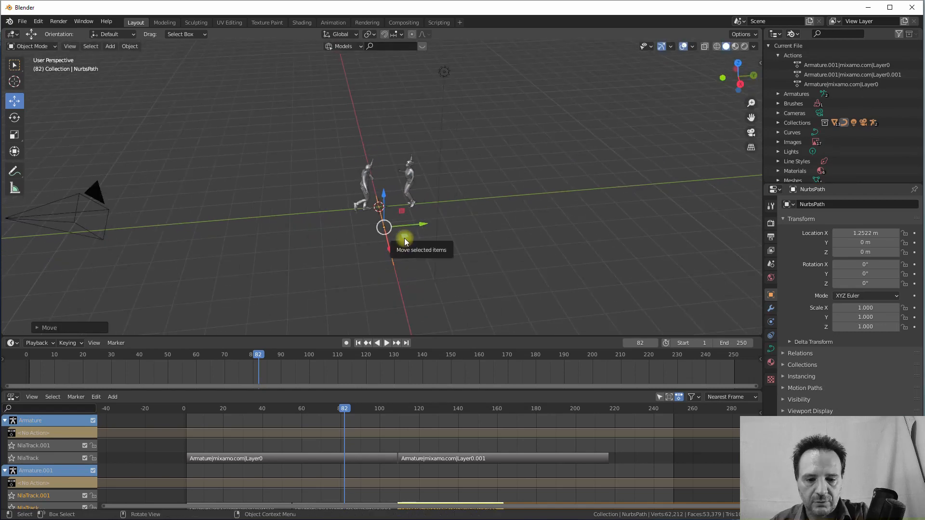
Step: Rotate the path 90° about Z and move it along X to about 2.02 m
text(rz)
text(90)
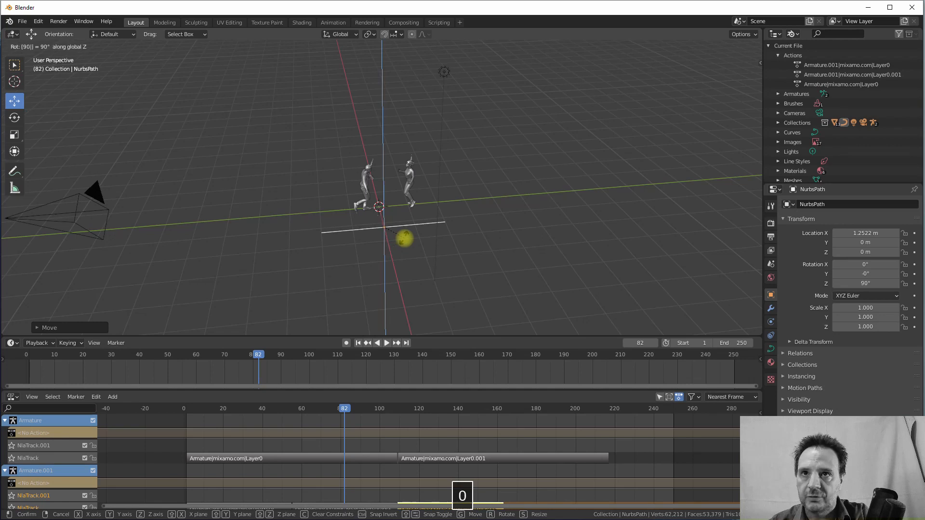
key(Return)
middle_drag(403, 238, 371, 223)
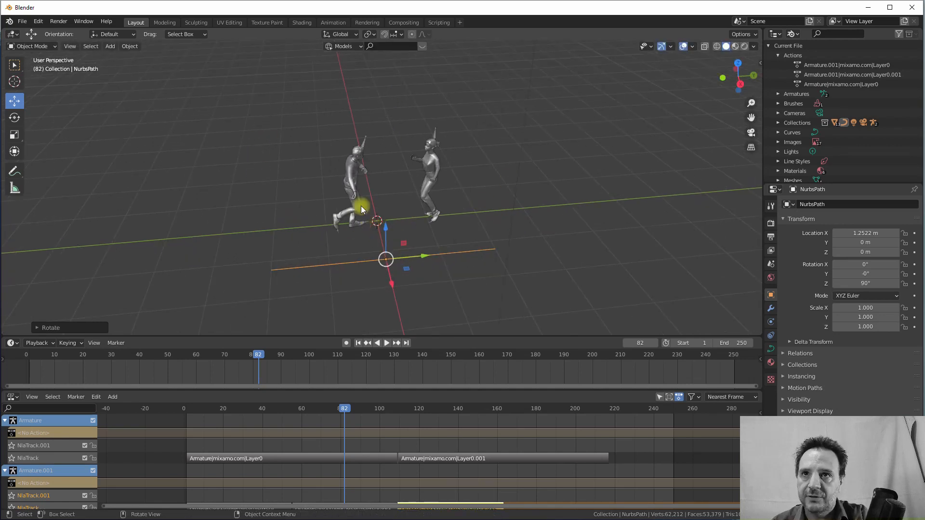
middle_drag(436, 218, 338, 189)
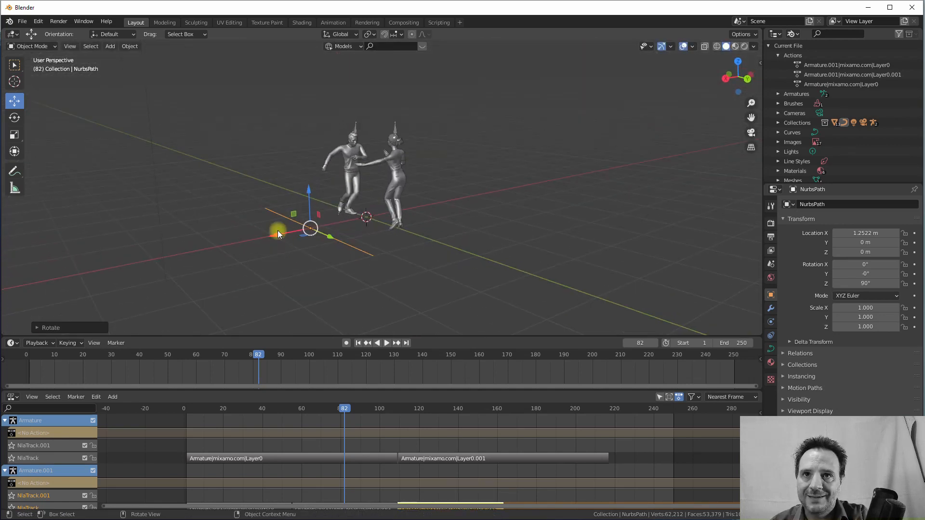
drag(277, 230, 241, 245)
middle_drag(303, 218, 400, 227)
Step: In Edit Mode, move the path's second and fourth control points away from the dancers and the middle one toward them
key(Tab)
scroll(423, 233, up, 4)
click(327, 249)
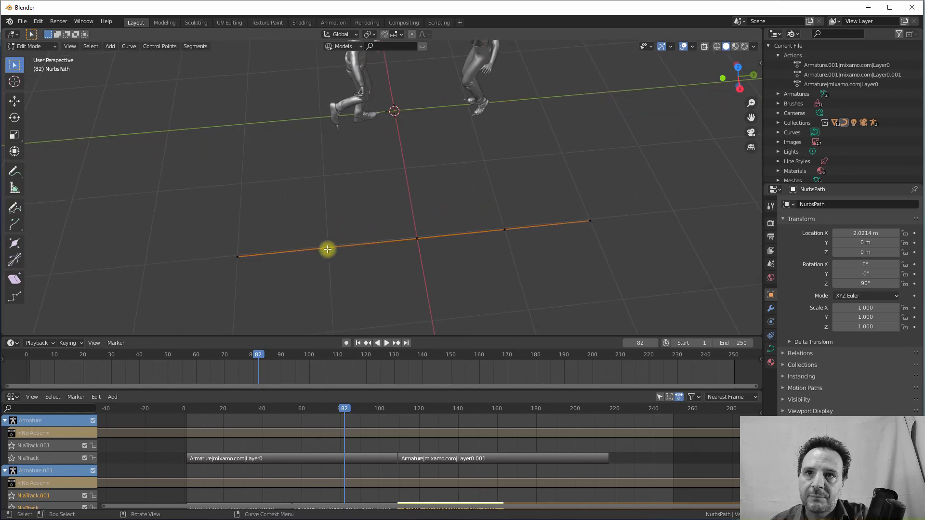
click(14, 101)
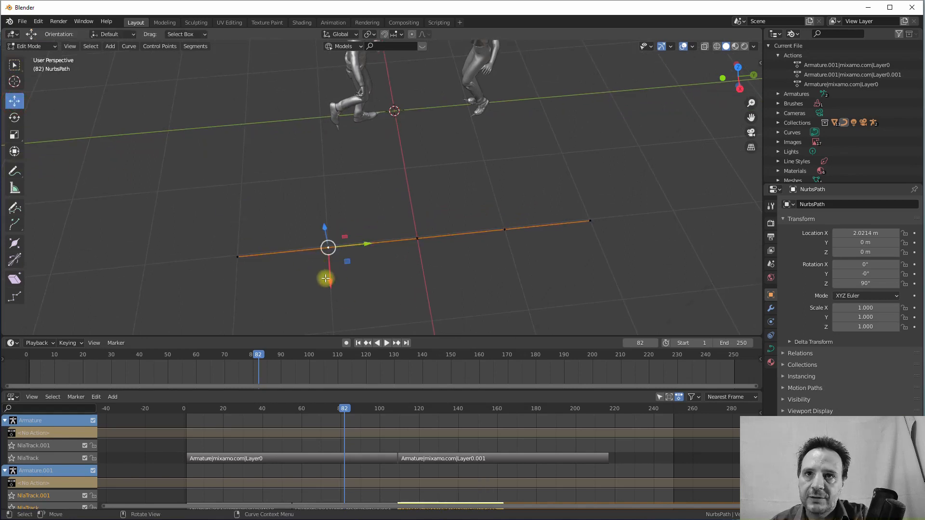
drag(324, 276, 326, 322)
click(417, 237)
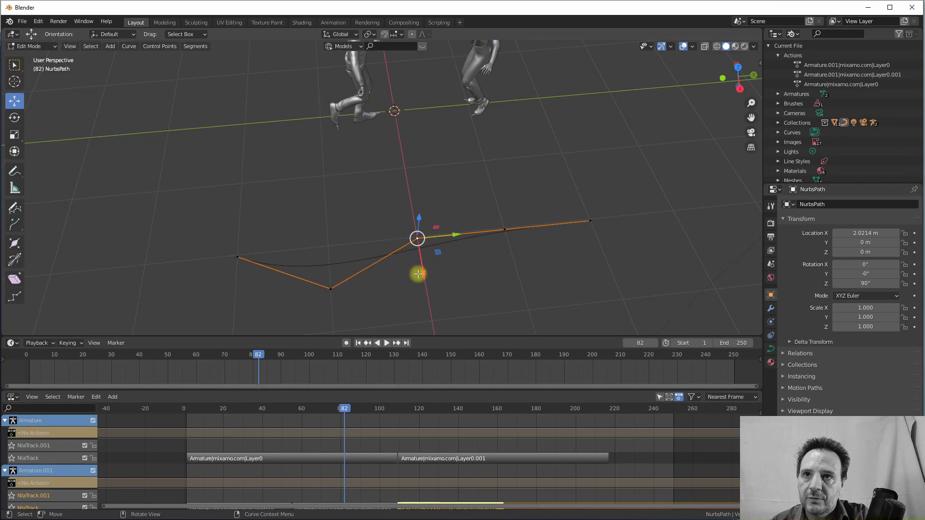
drag(419, 270, 415, 240)
click(504, 228)
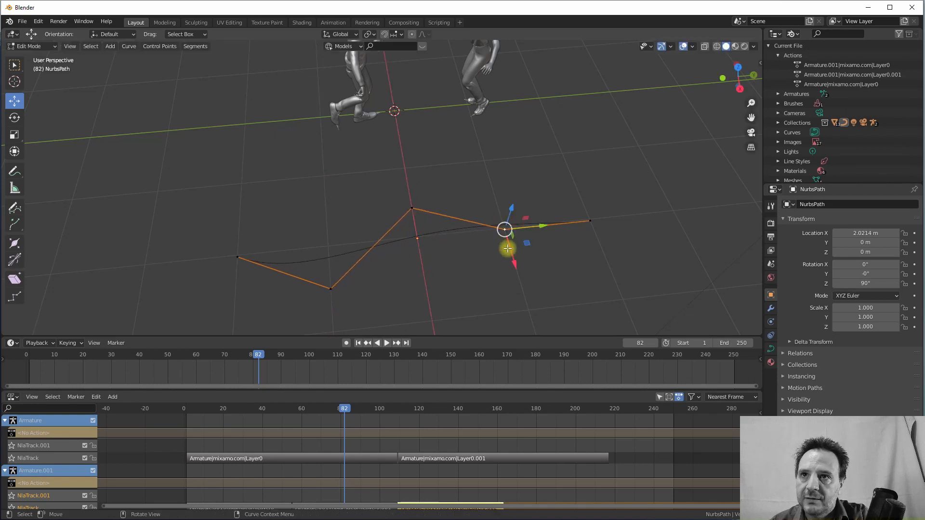
drag(505, 248, 514, 292)
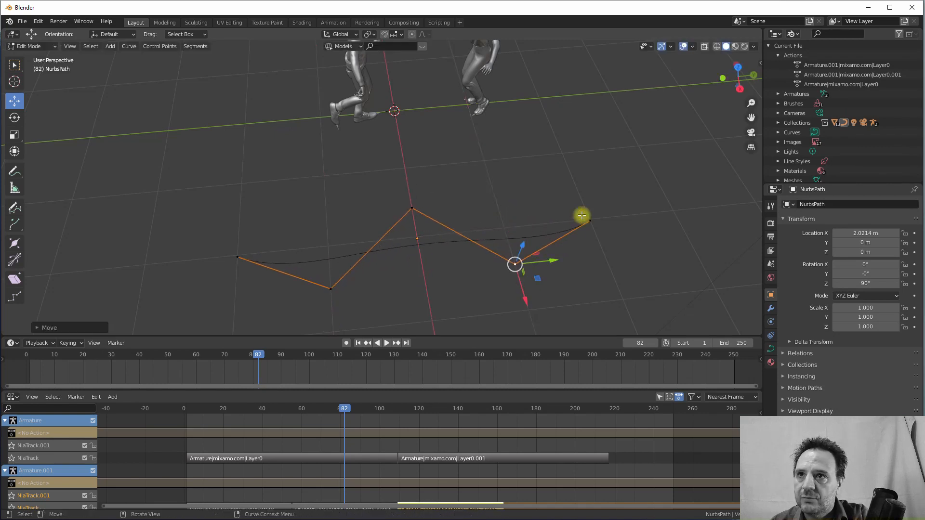
Step: Pull the path's middle control point away from the dancers and spread its two neighbours outward to form a smooth arc
click(411, 208)
drag(416, 245, 428, 71)
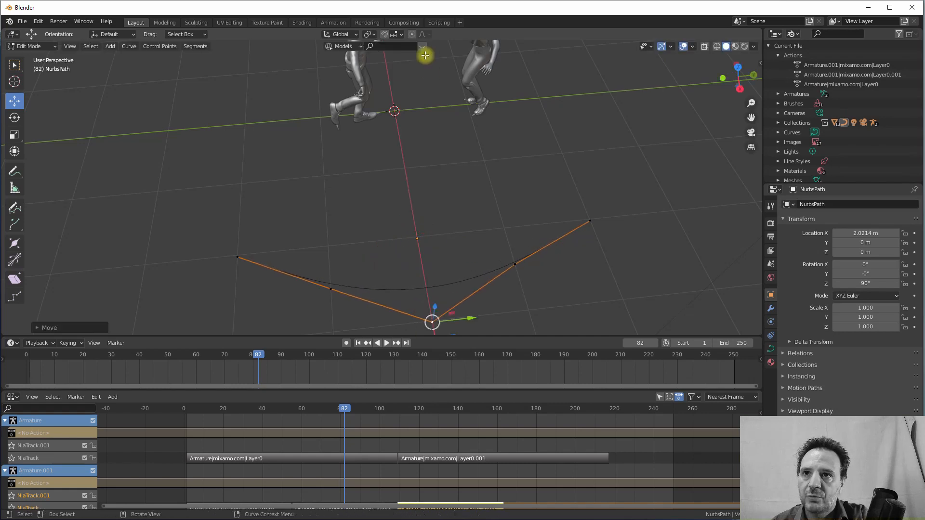
click(330, 289)
drag(346, 303, 330, 320)
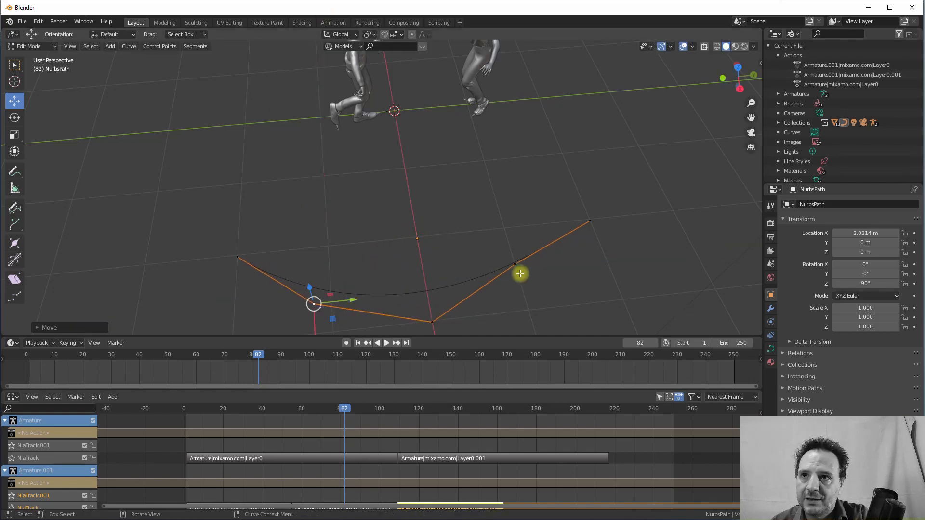
click(514, 264)
drag(539, 279, 573, 295)
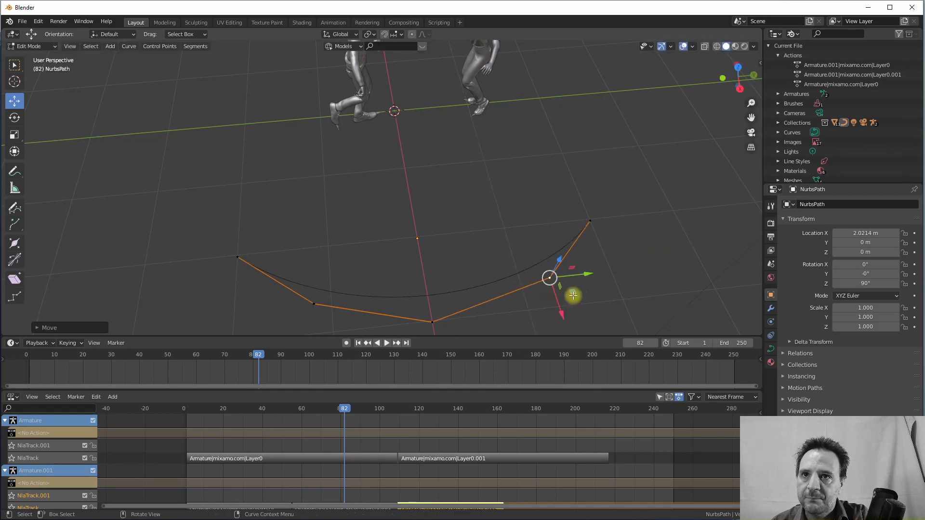
Step: Show the curve normals in the viewport overlays to check the path's direction, and turn them off again
scroll(461, 277, down, 2)
mouse_move(432, 271)
shift+middle_down()
mouse_move(431, 229)
mouse_move(382, 229)
mouse_move(318, 202)
mouse_move(433, 257)
shift+middle_up()
scroll(424, 236, up, 3)
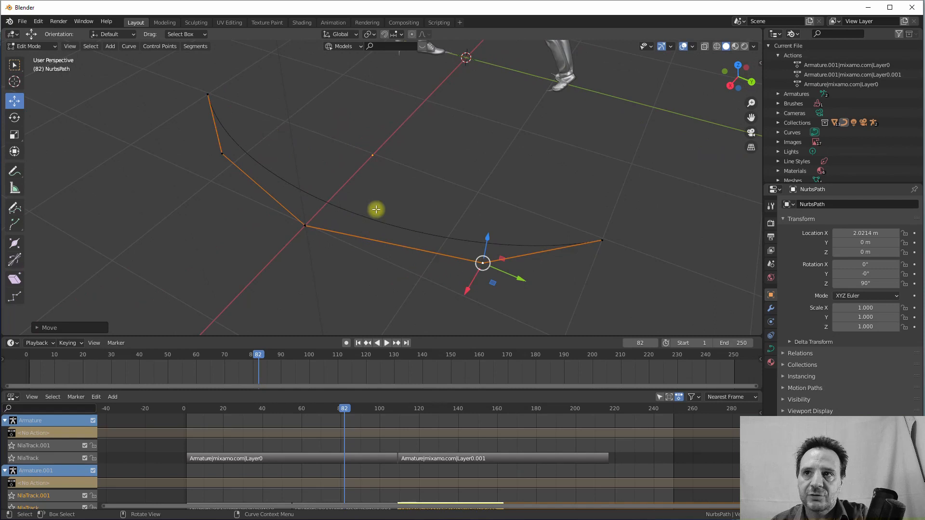
middle_drag(375, 208, 443, 192)
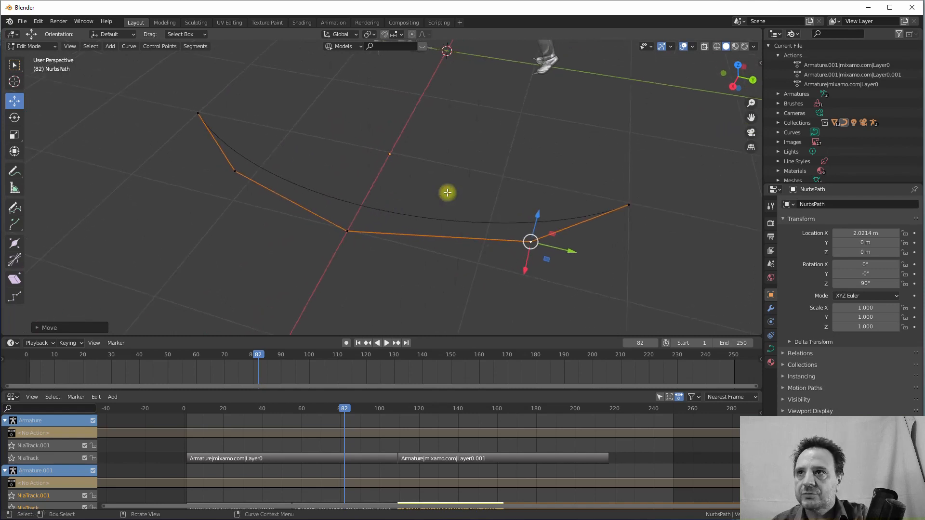
click(759, 62)
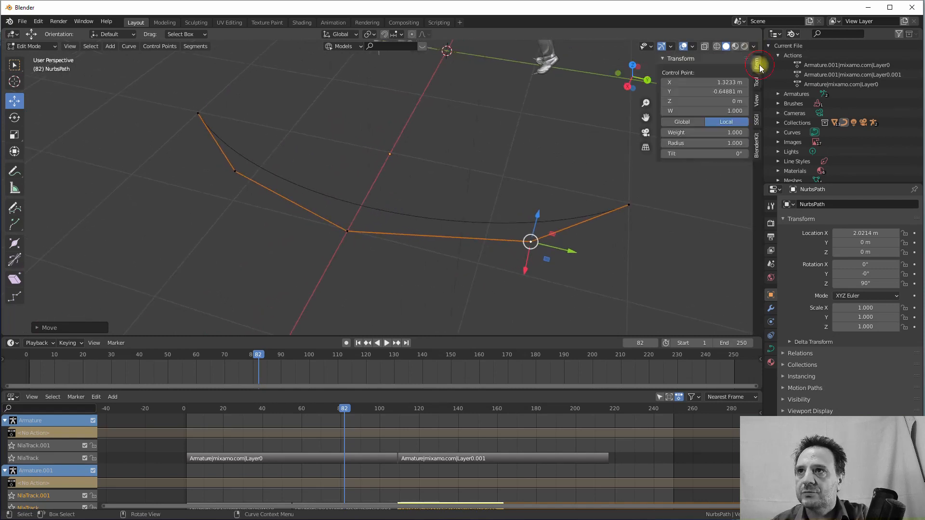
click(692, 47)
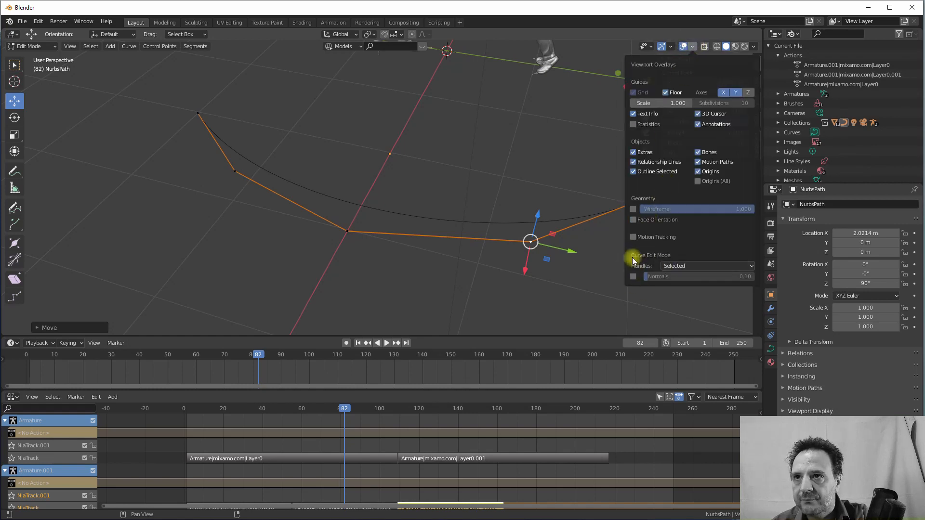
click(632, 277)
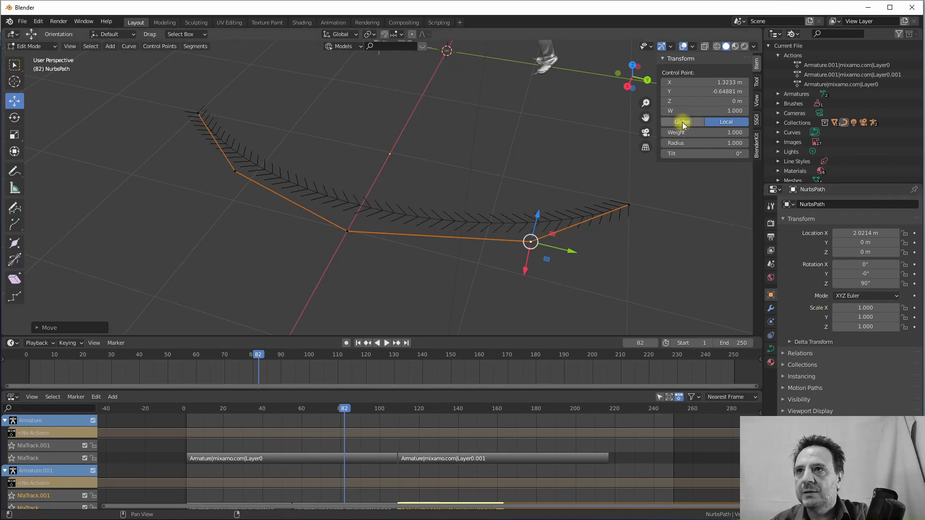
click(683, 46)
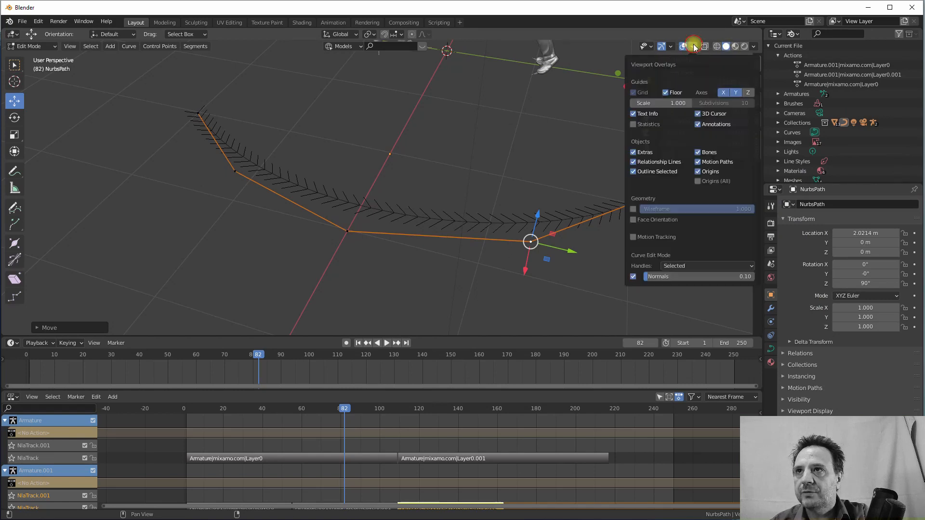
click(633, 276)
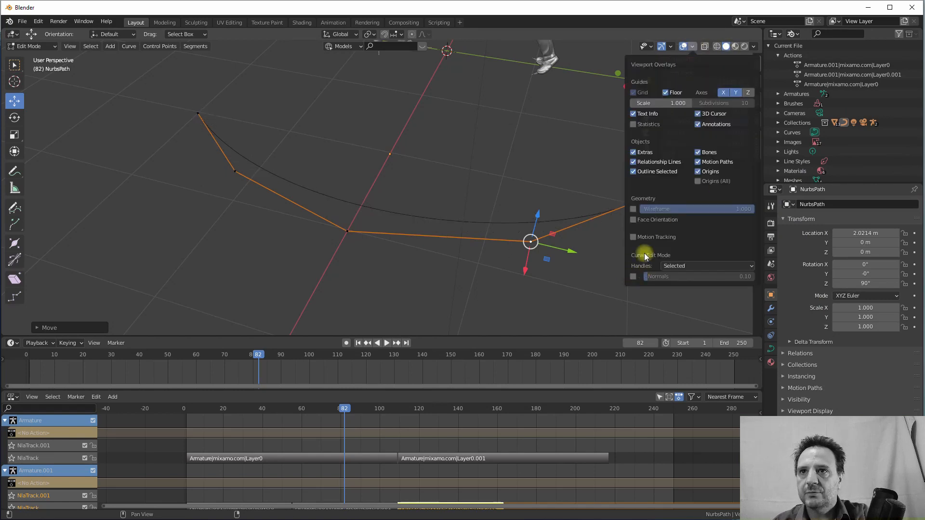
Step: Return the path to Object Mode and select the camera
scroll(413, 169, down, 4)
middle_drag(413, 188, 357, 159)
key(Tab)
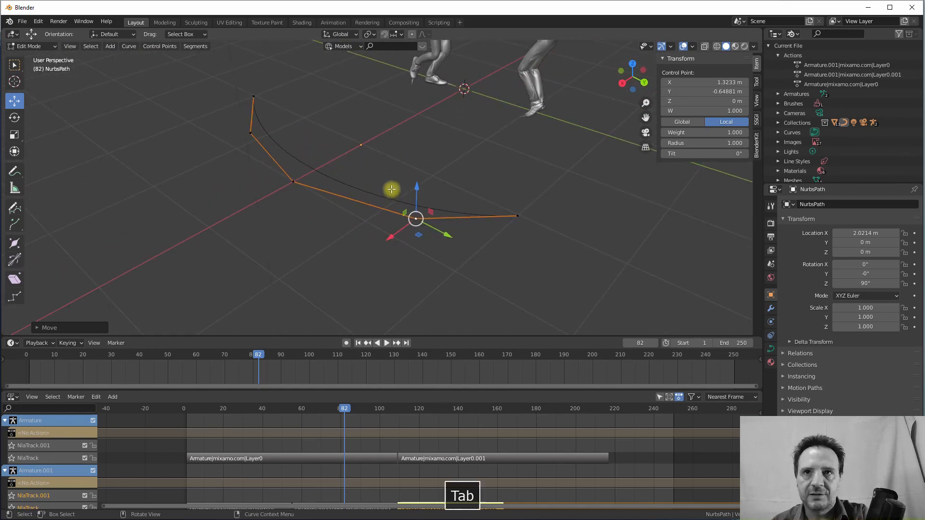
middle_drag(392, 188, 156, 122)
click(195, 119)
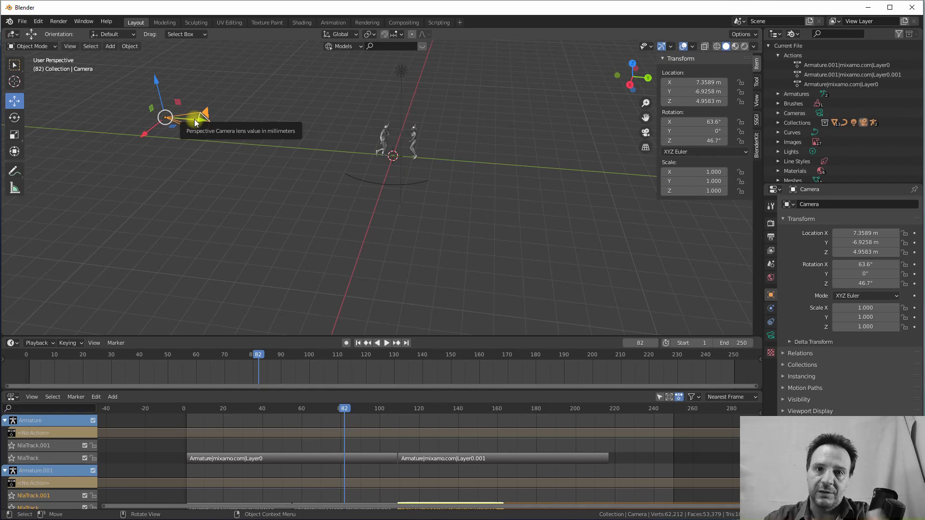
scroll(269, 163, up, 2)
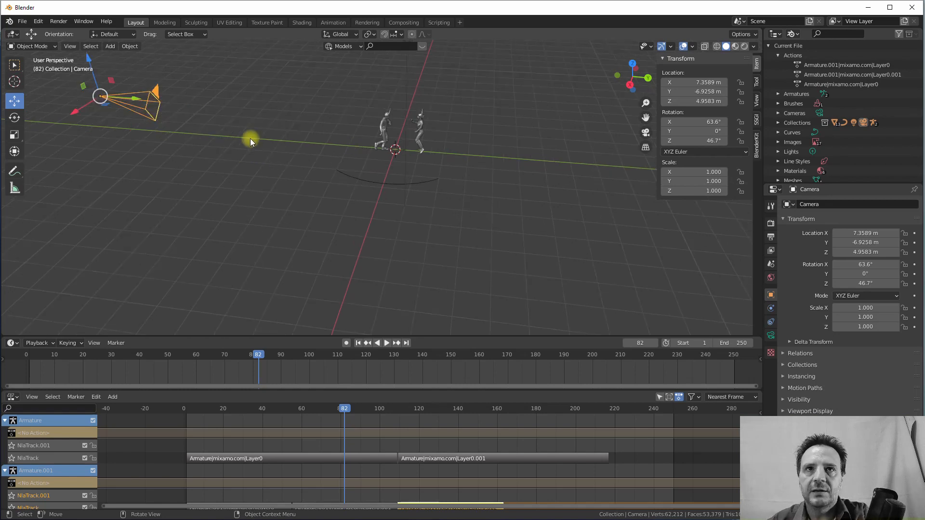
shift+middle_drag(250, 137, 269, 160)
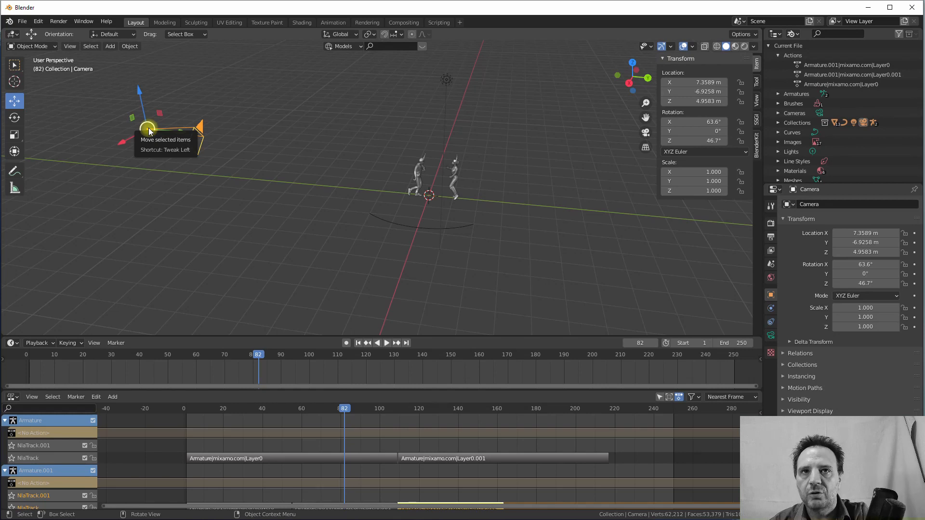
Step: Add a Plain Axes empty and snap it to the camera's position with Selection to Active
click(110, 46)
mouse_move(121, 154)
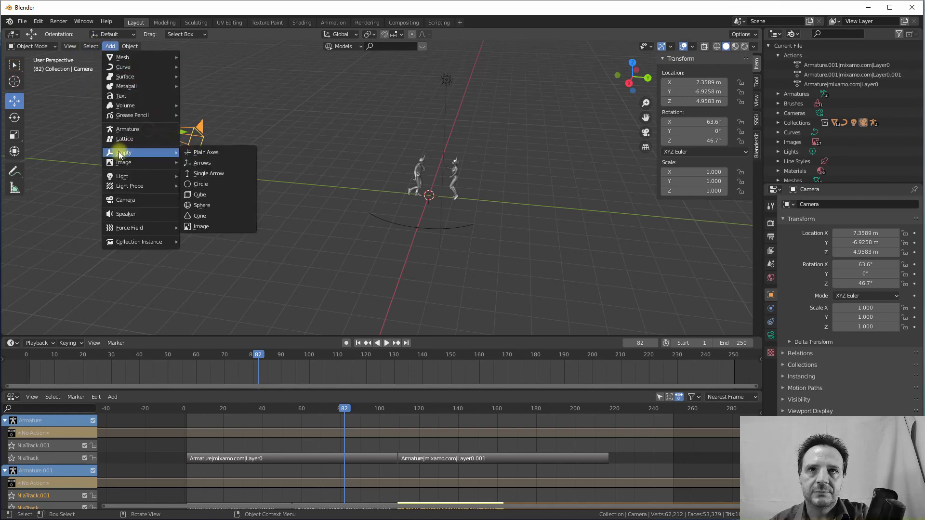
click(205, 152)
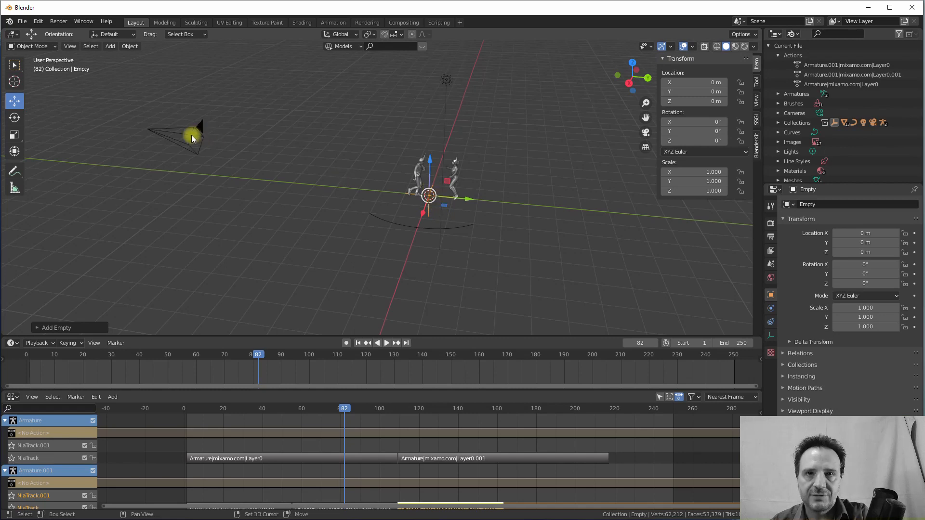
shift+click(192, 135)
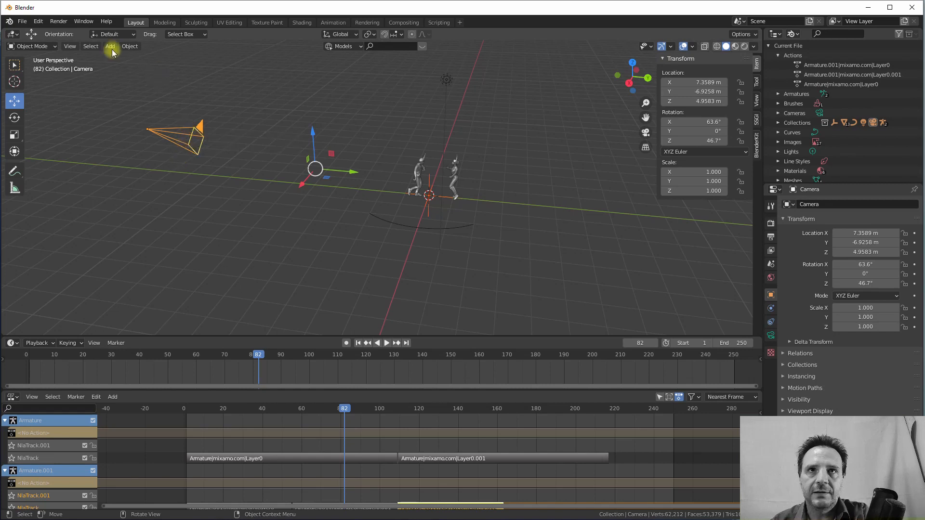
click(137, 49)
mouse_move(145, 107)
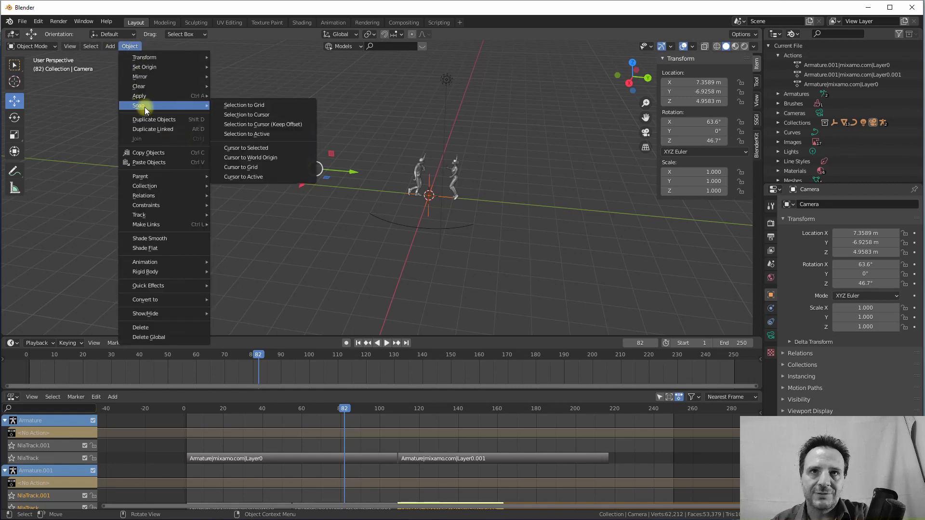
click(250, 135)
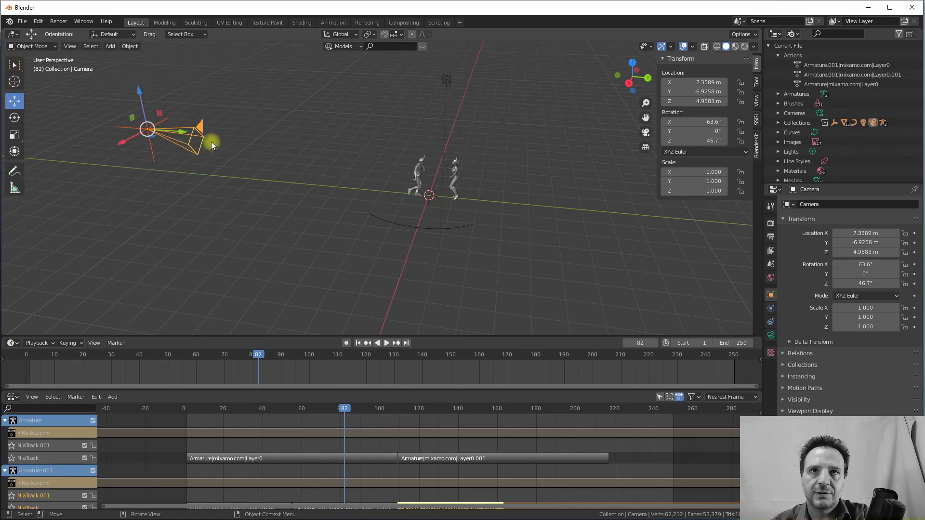
Step: Switch the outliner's display mode to View Layer
middle_drag(164, 117, 286, 123)
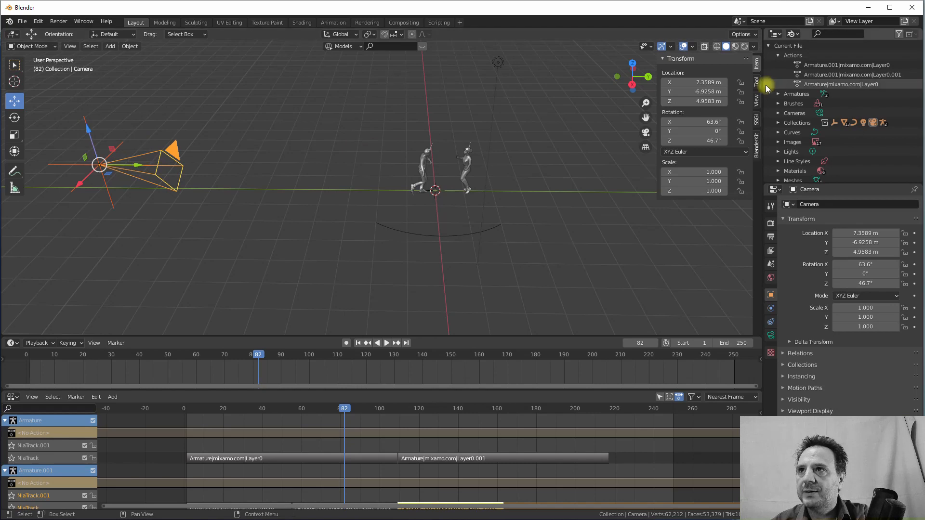
click(794, 34)
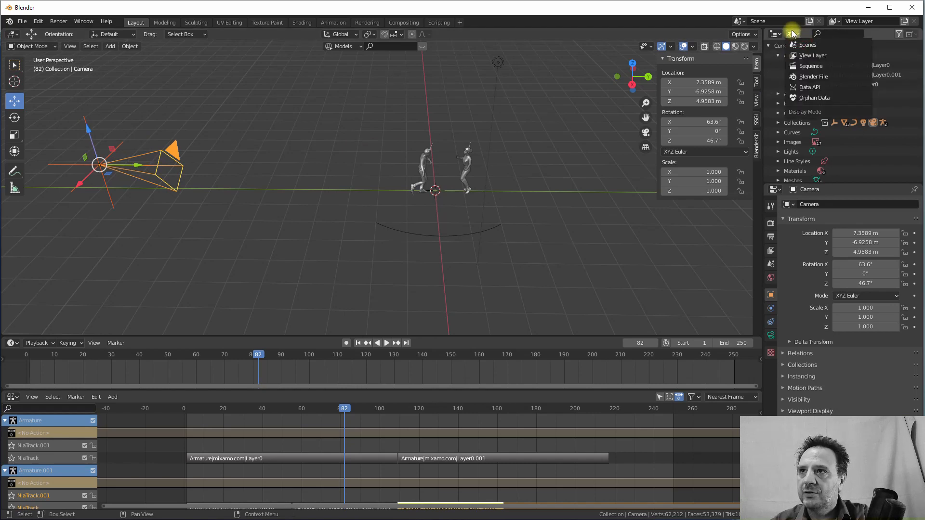
click(807, 56)
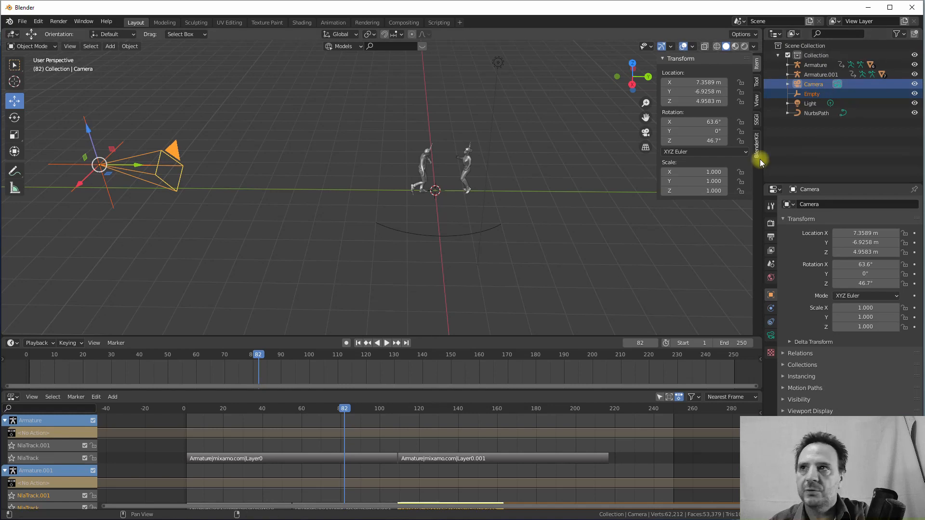
Step: Parent the camera to the Plain Axes empty in the outliner
double_click(811, 94)
click(810, 85)
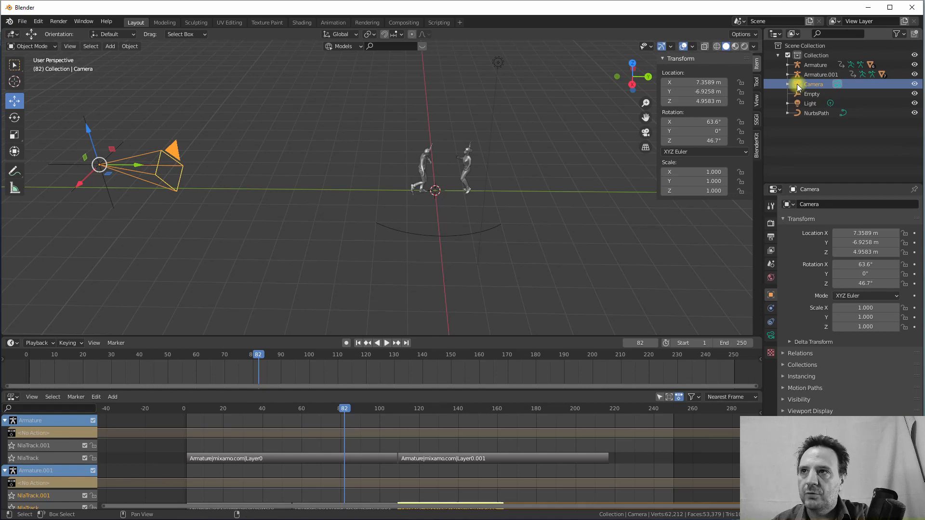
drag(799, 86, 799, 92)
click(801, 94)
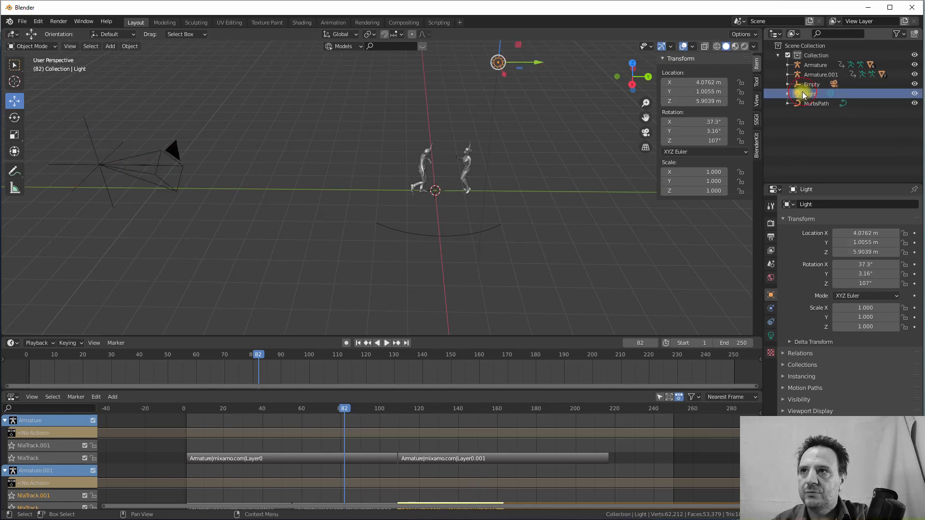
Step: Move the camera's parent empty along the Y axis to about Y -5.84 m
click(94, 135)
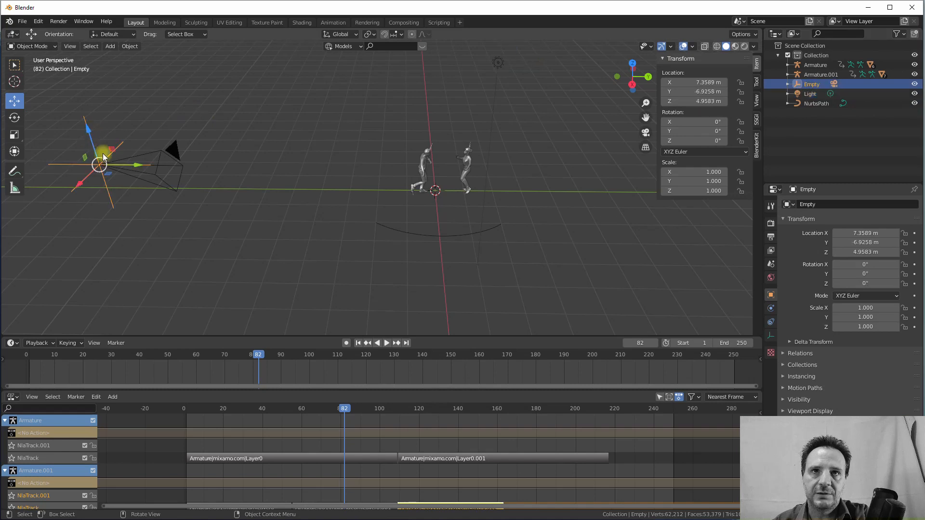
key(g)
key(y)
drag(159, 166, 190, 166)
middle_drag(270, 143, 214, 151)
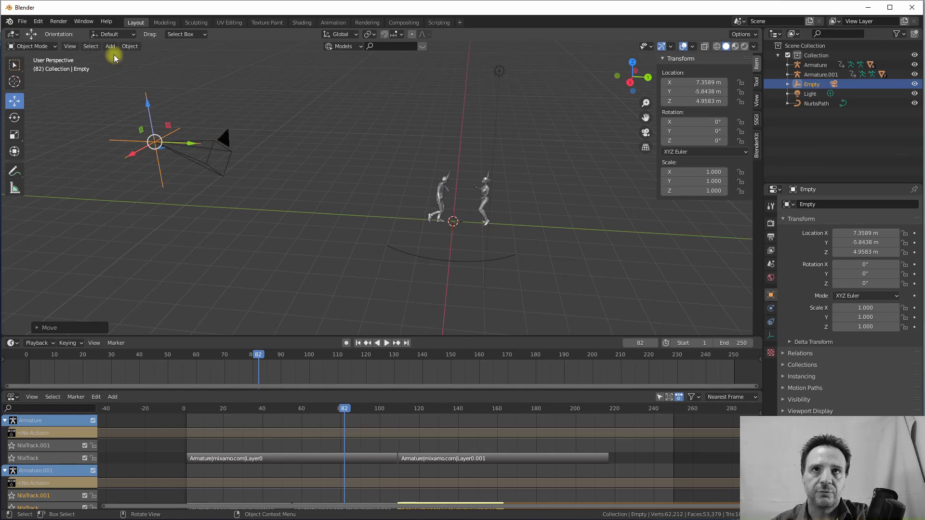
Step: Add a second Plain Axes empty at the world origin
click(130, 46)
mouse_move(163, 194)
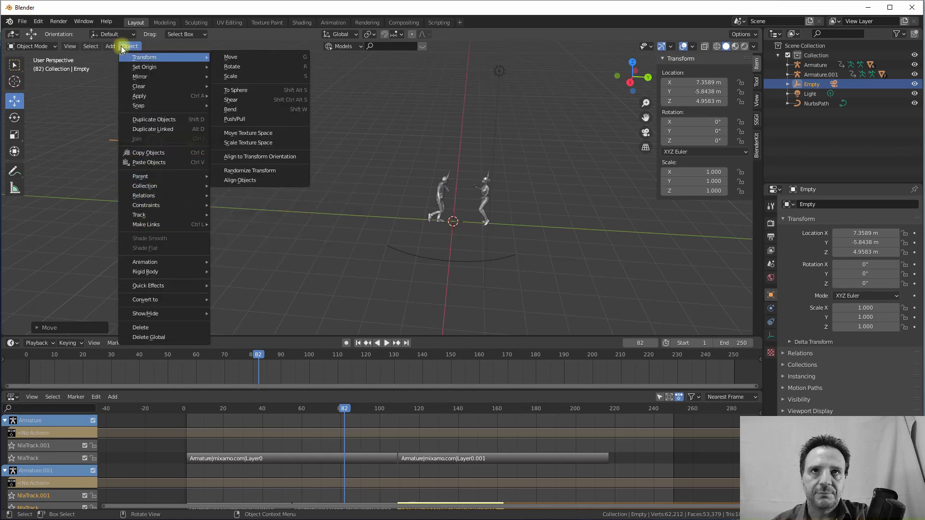
mouse_move(110, 46)
mouse_move(153, 153)
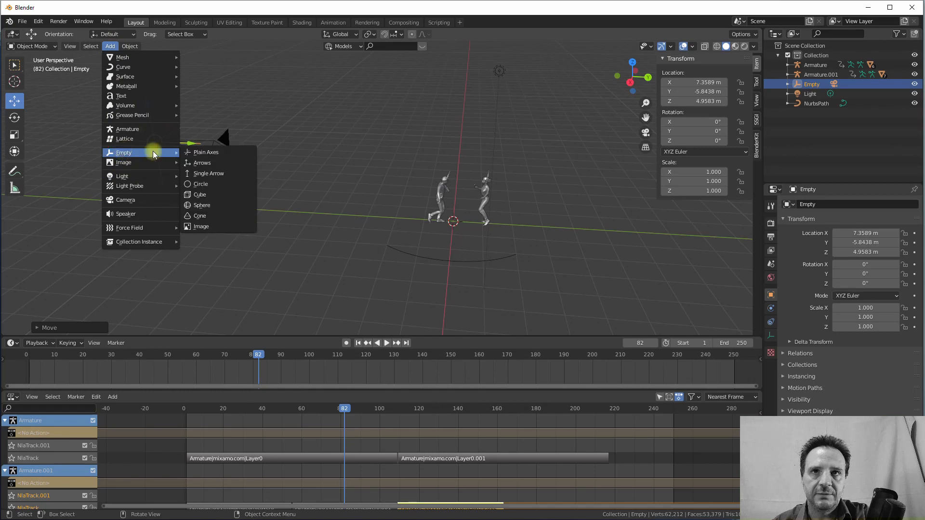
click(206, 152)
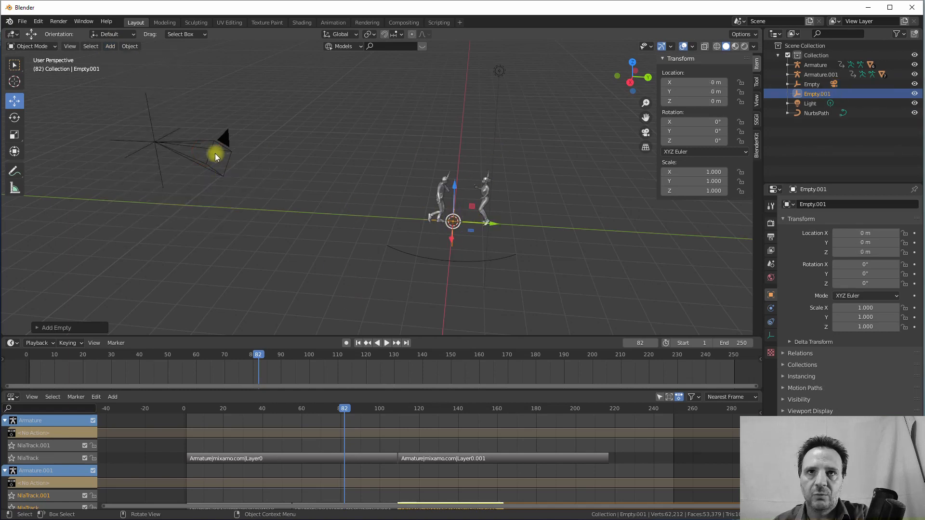
Step: Add a Track To object constraint to the camera
click(215, 147)
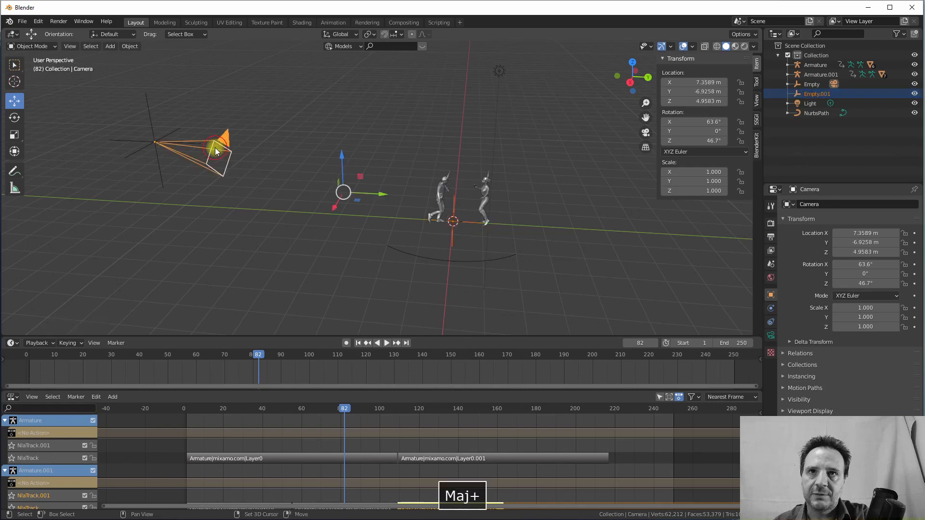
click(771, 322)
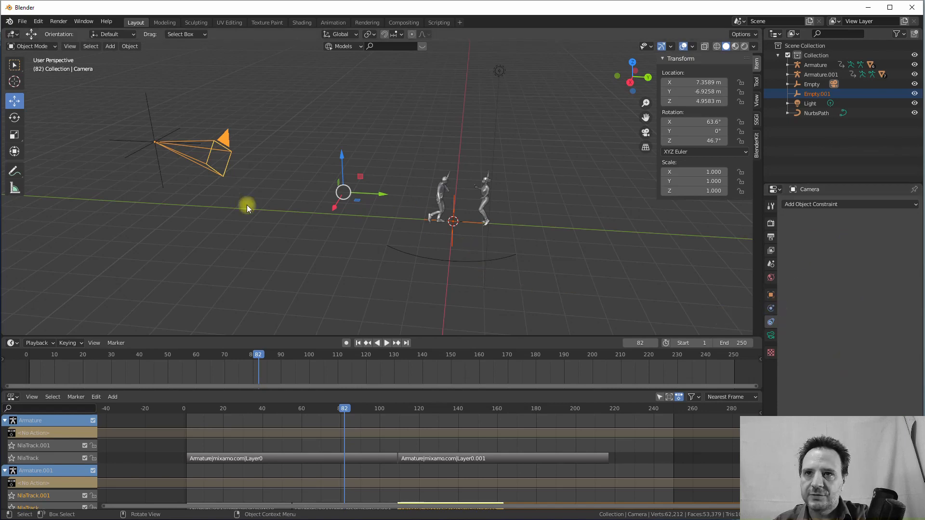
click(471, 224)
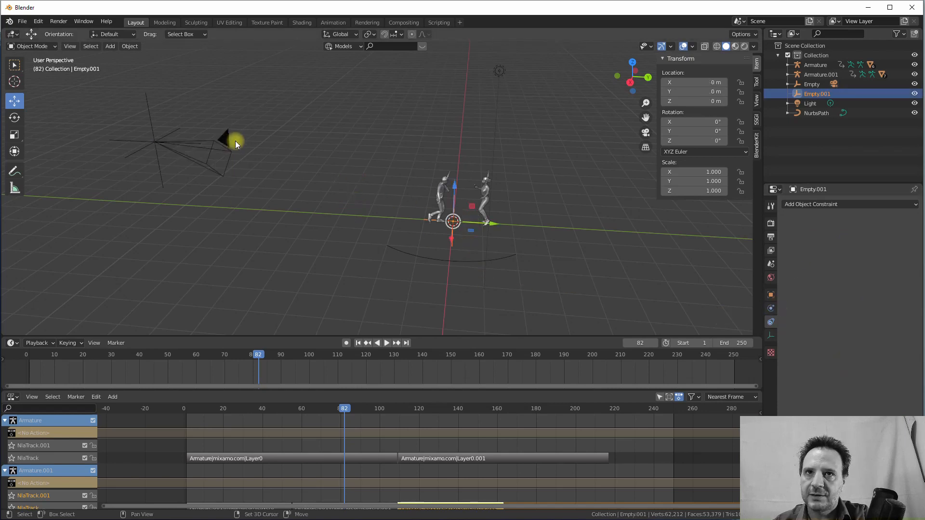
shift+click(221, 146)
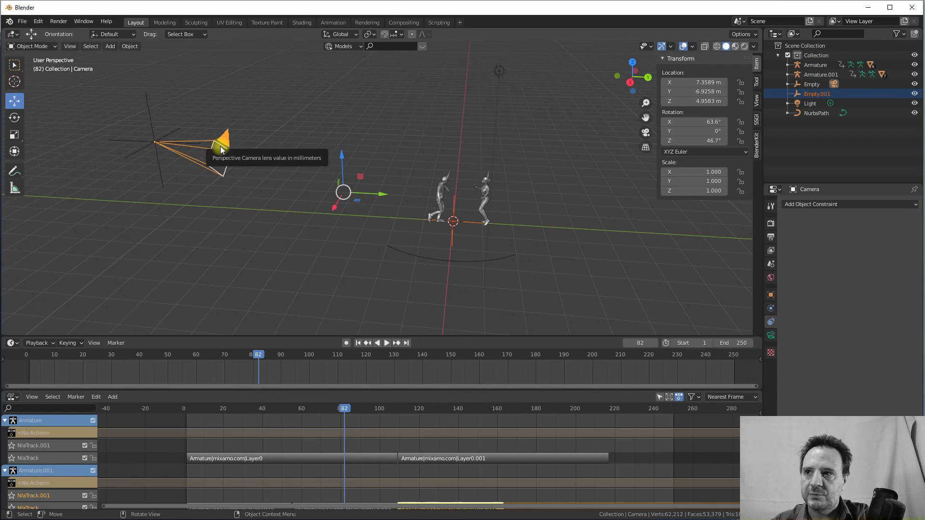
click(771, 308)
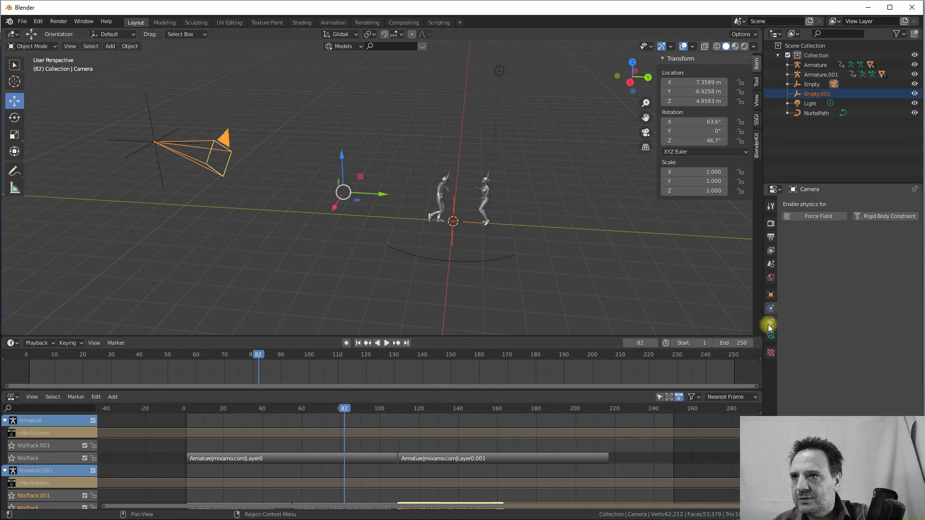
click(770, 323)
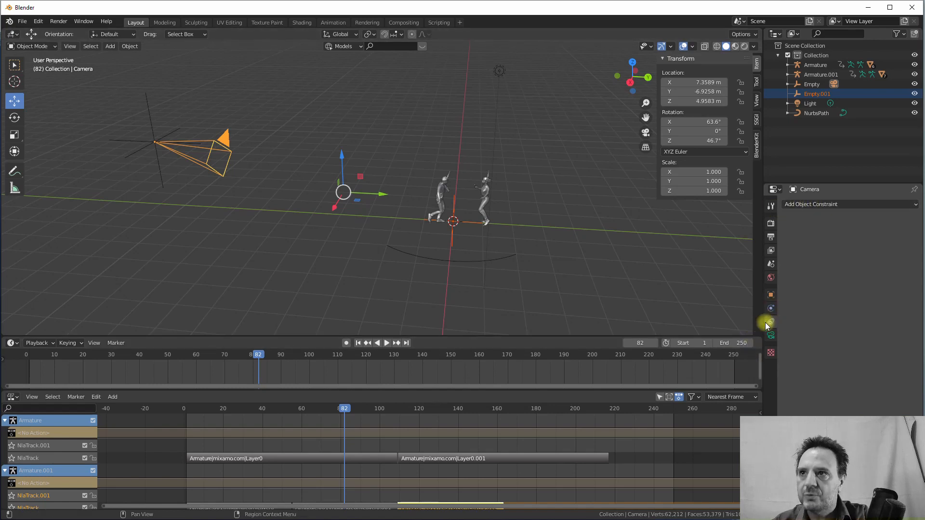
click(816, 205)
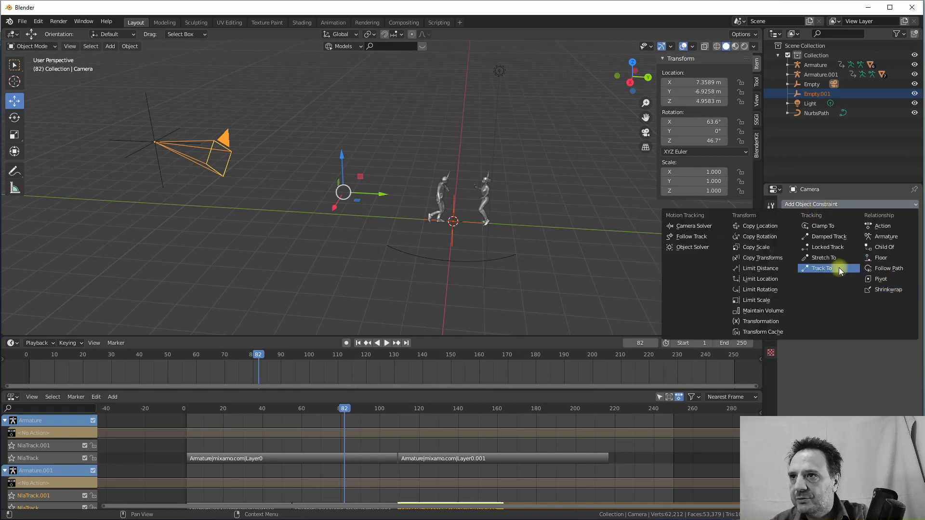
click(813, 272)
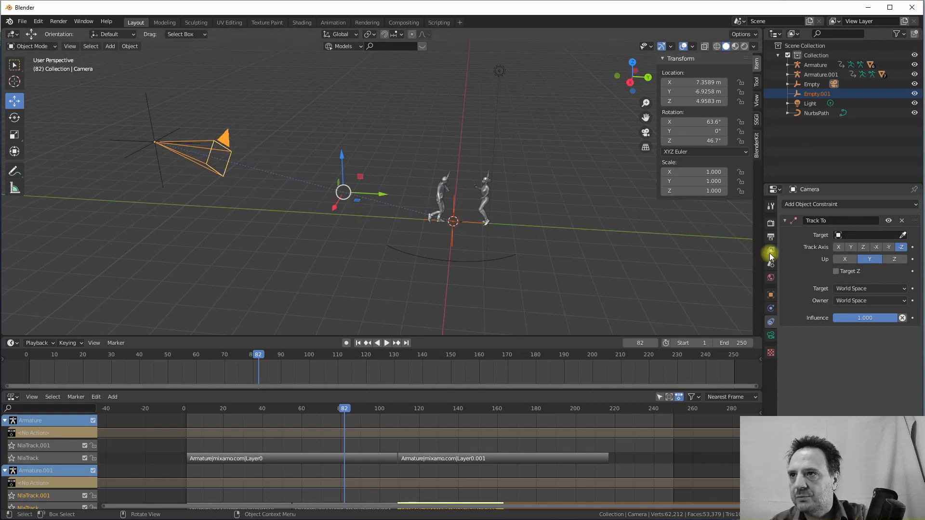
Step: Try moving the empty at the origin along the Z axis, and undo the move
click(451, 203)
key(g)
key(z)
click(456, 192)
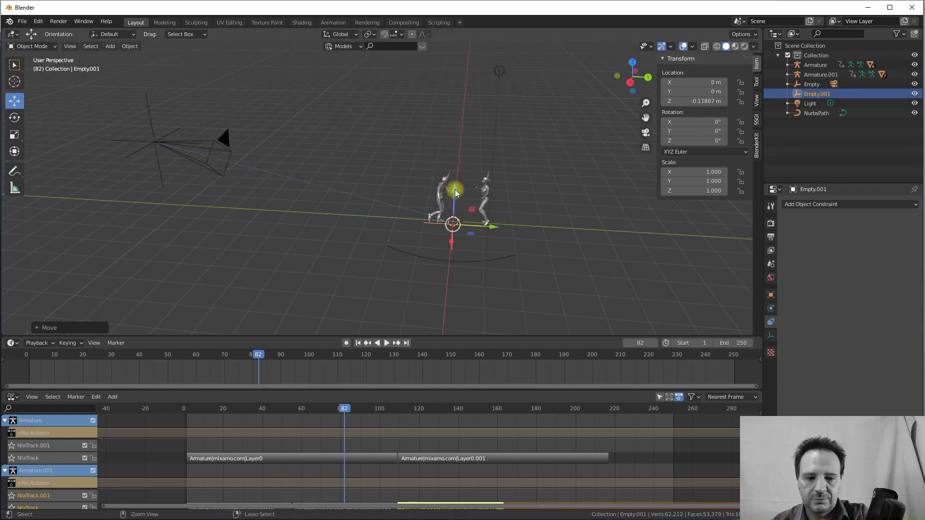
key(ctrl+z)
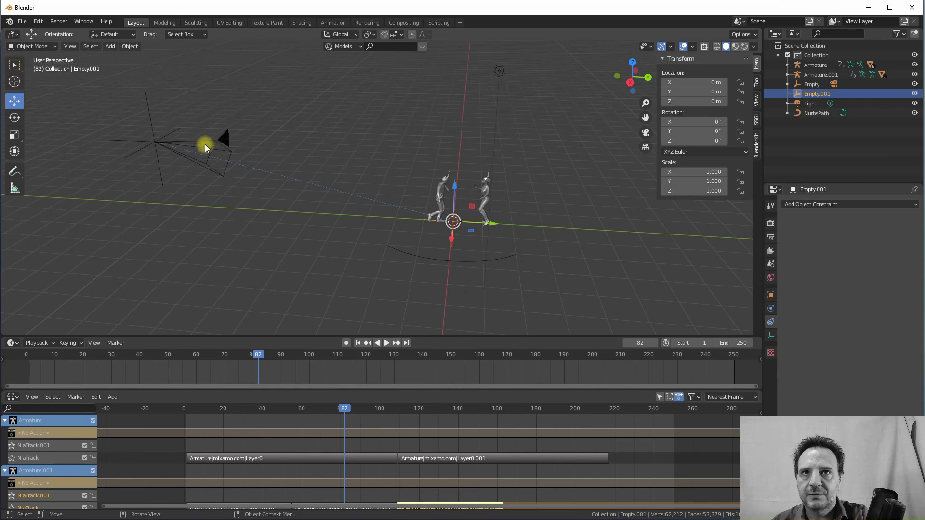
Step: Try moving the camera's parent empty along the Y axis, and undo the move
click(204, 144)
click(212, 140)
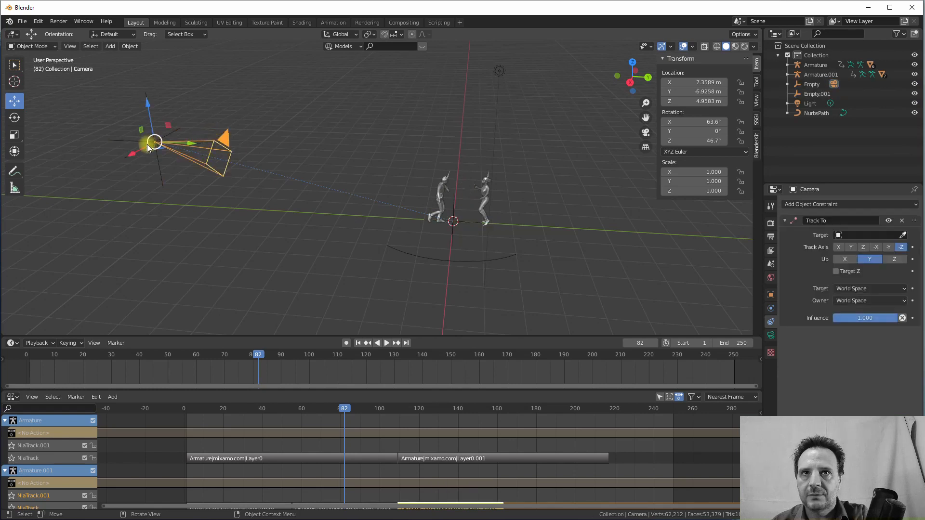
click(183, 140)
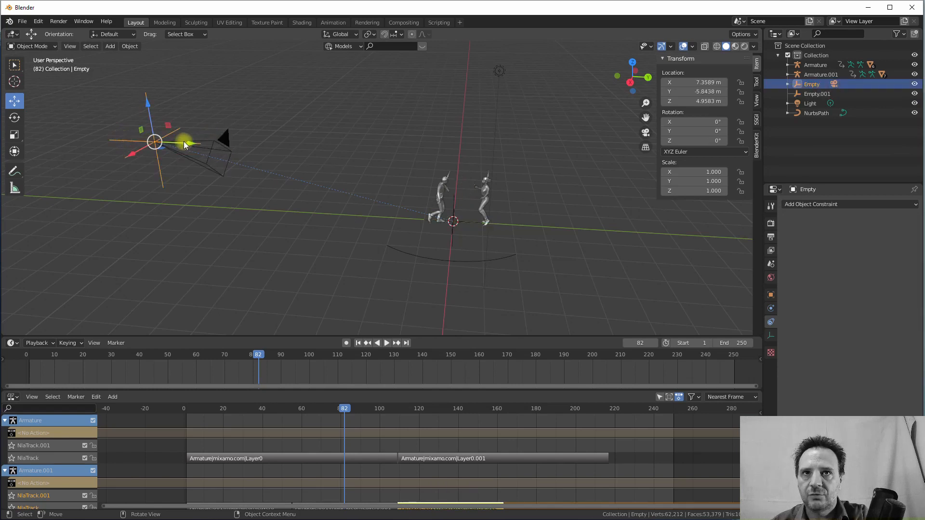
key(g)
click(236, 168)
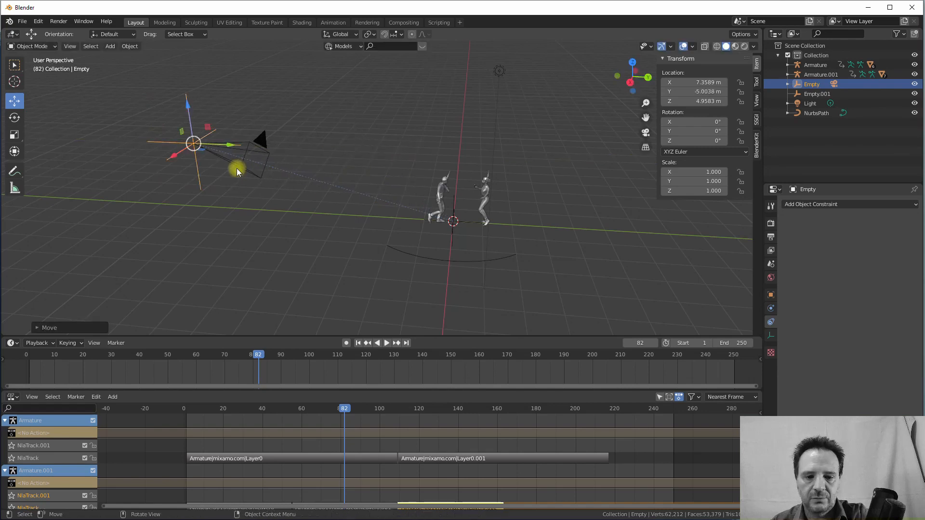
key(ctrl+z)
Step: Set the empty at the world origin, Empty.001, as the target of the camera's Track To constraint
click(217, 168)
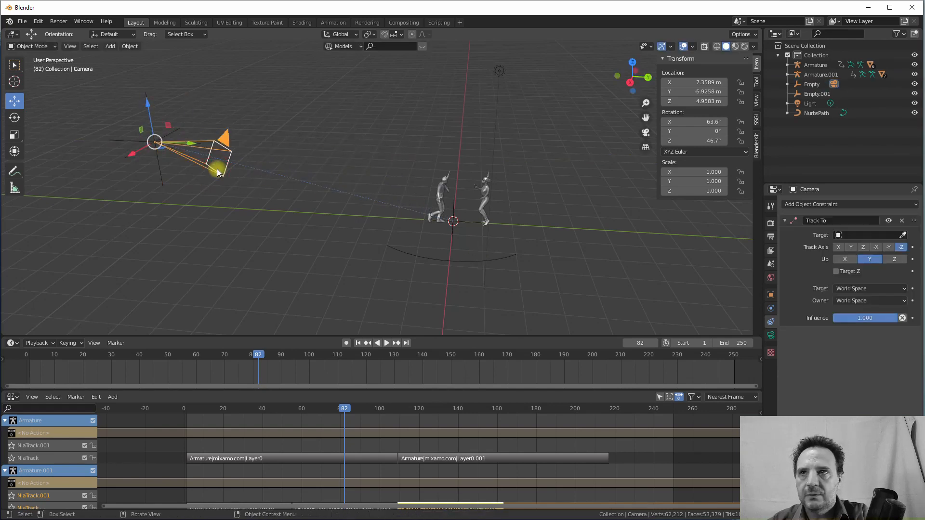
click(904, 234)
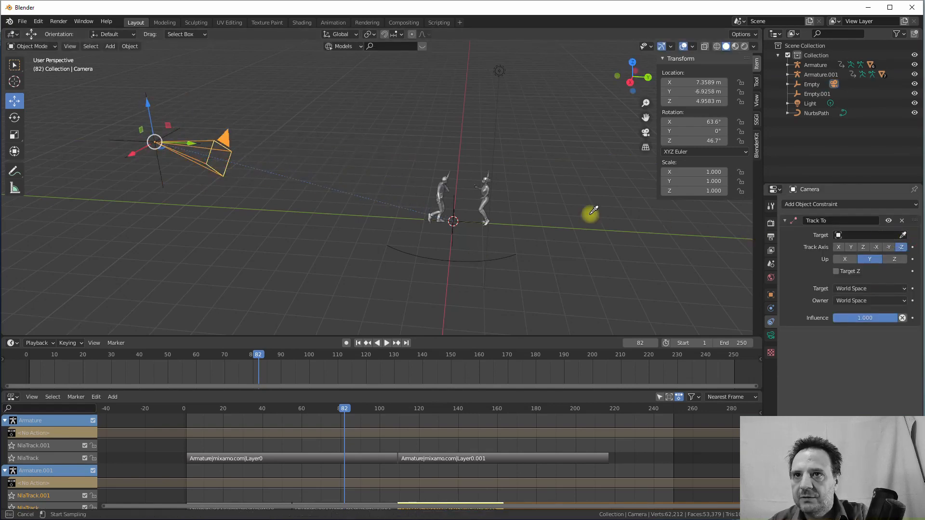
click(454, 198)
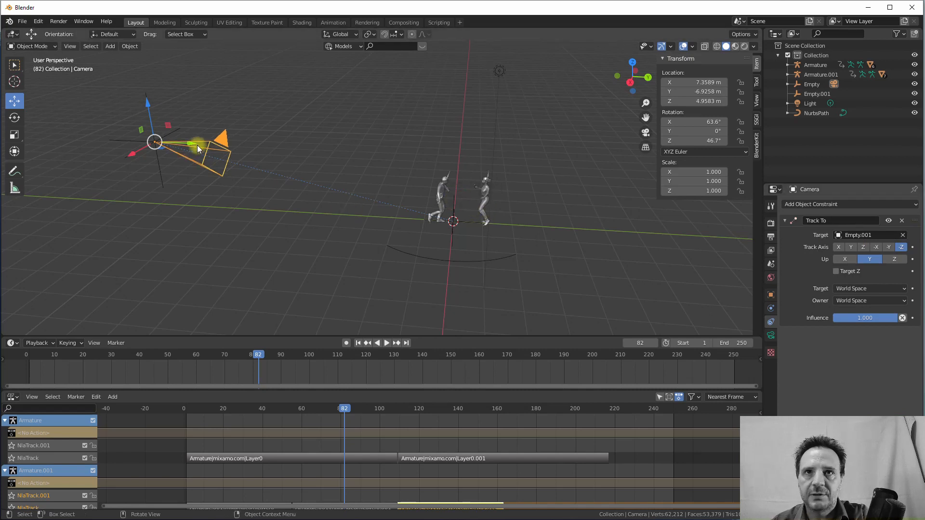
Step: Undo a trial move of the camera, and move its parent empty along Y to about -4.49 m instead
drag(197, 145, 287, 177)
key(ctrl+z)
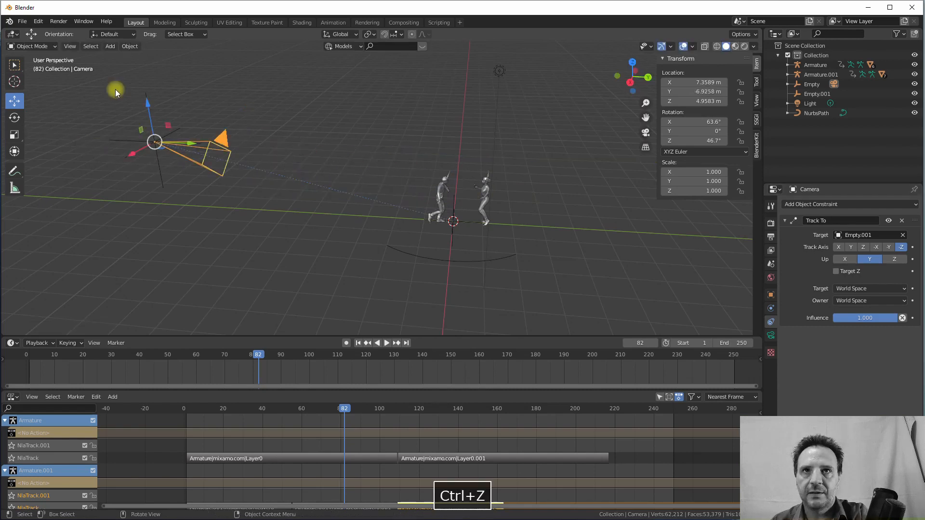
click(198, 144)
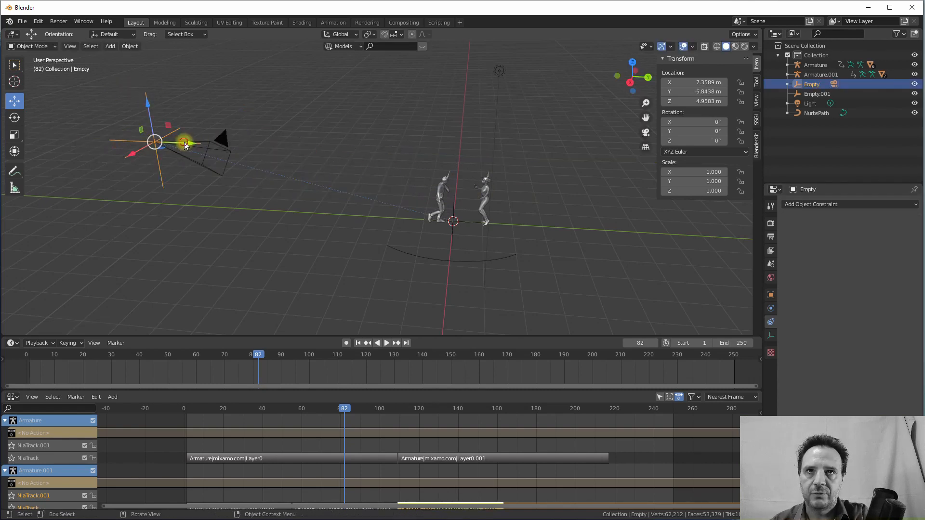
drag(185, 145, 248, 187)
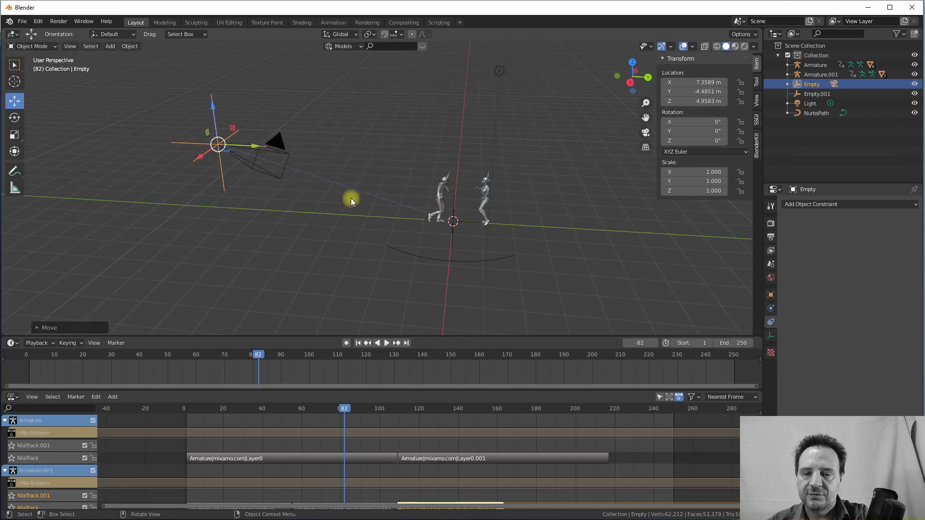
Step: Move the camera's parent empty further along the Y axis, to about Y -0.90 m
middle_drag(407, 241, 212, 115)
click(216, 126)
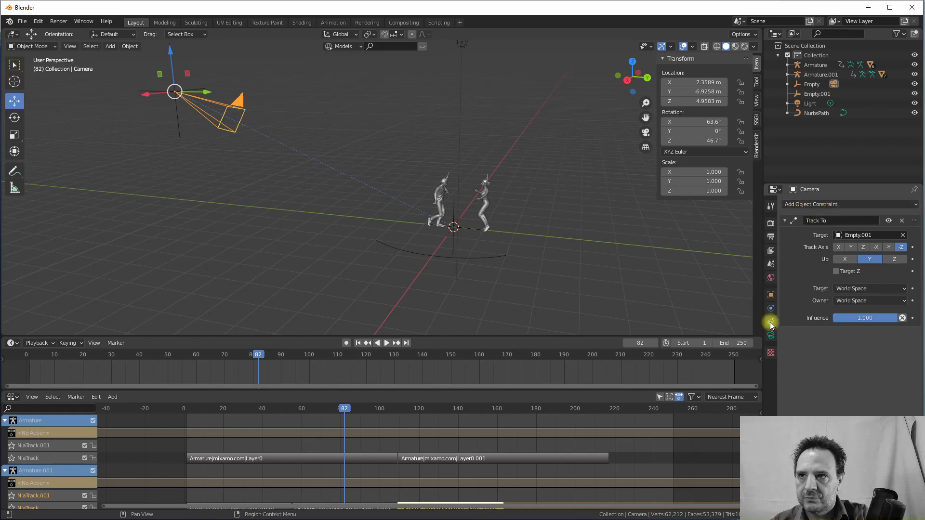
middle_drag(321, 177, 259, 157)
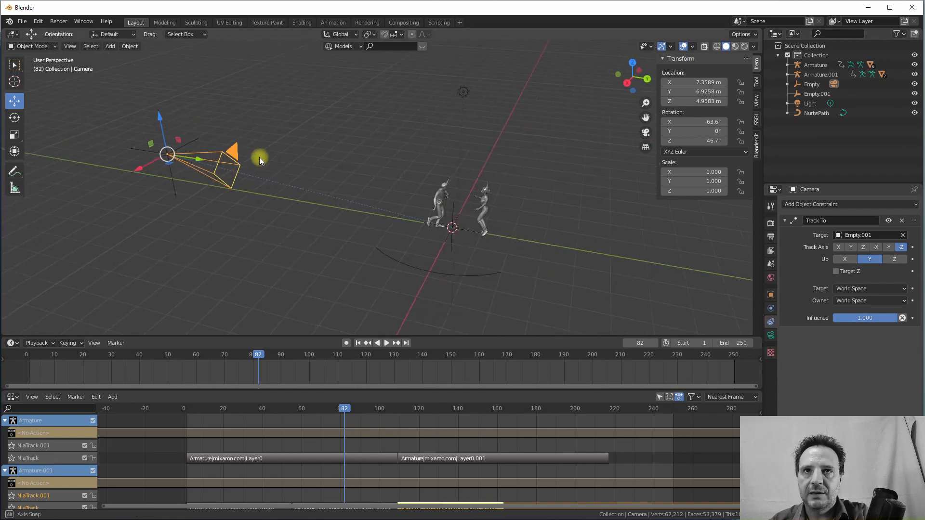
click(184, 164)
key(g)
key(y)
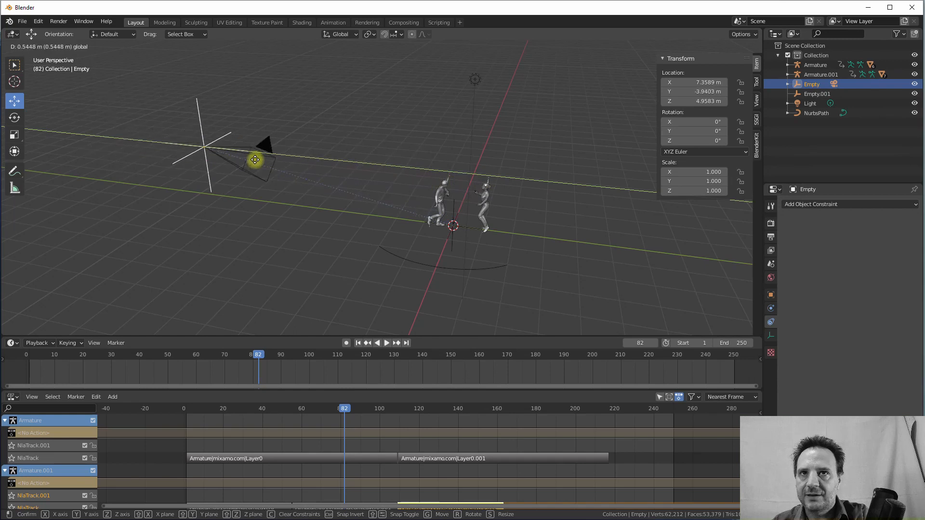
click(374, 190)
Step: Raise the tracking target empty between the dancers to about Z 1.28 m
click(453, 222)
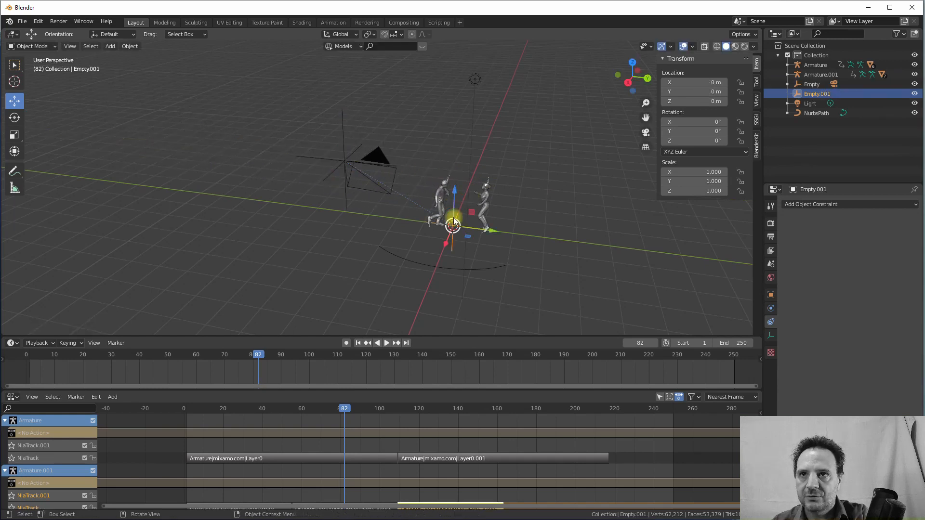
drag(454, 191, 458, 157)
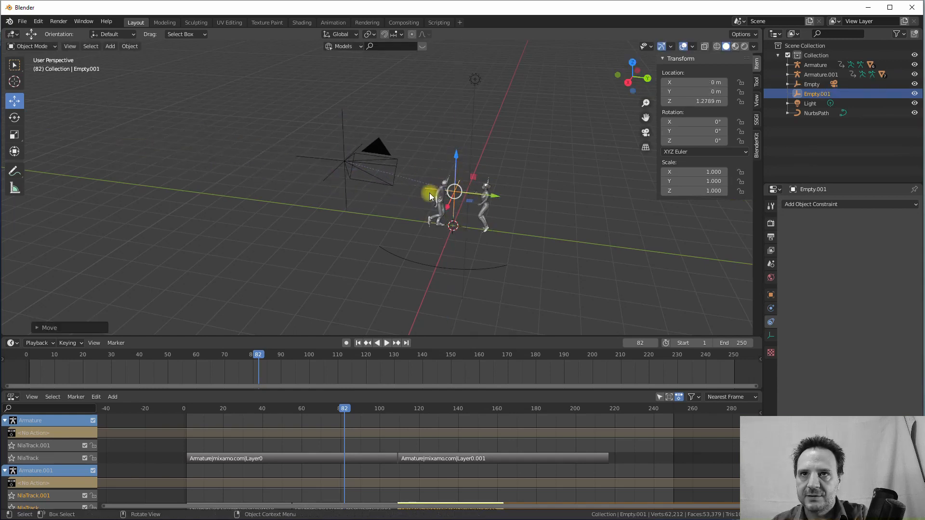
middle_drag(429, 193, 444, 249)
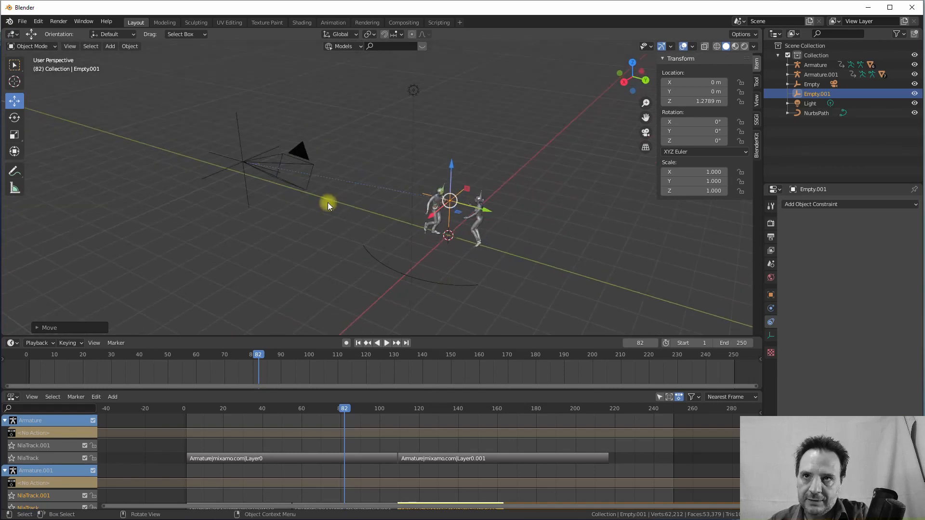
Step: Rename the camera's parent empty as CTRLCam
click(238, 133)
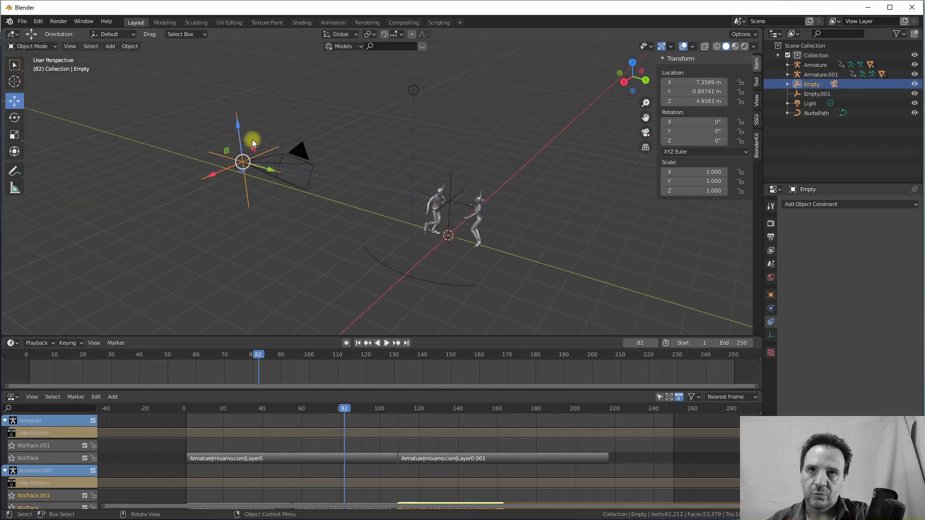
click(811, 84)
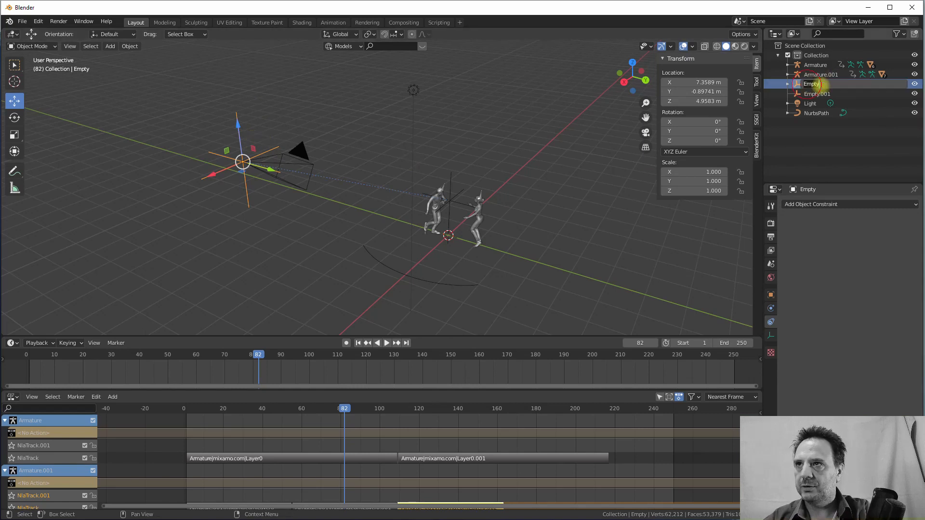
text(CTR)
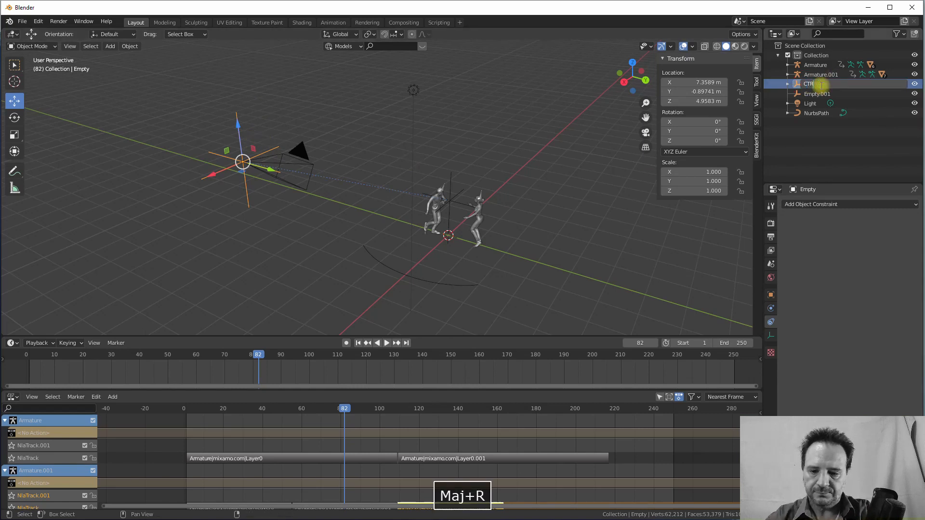
text(LCam)
key(Return)
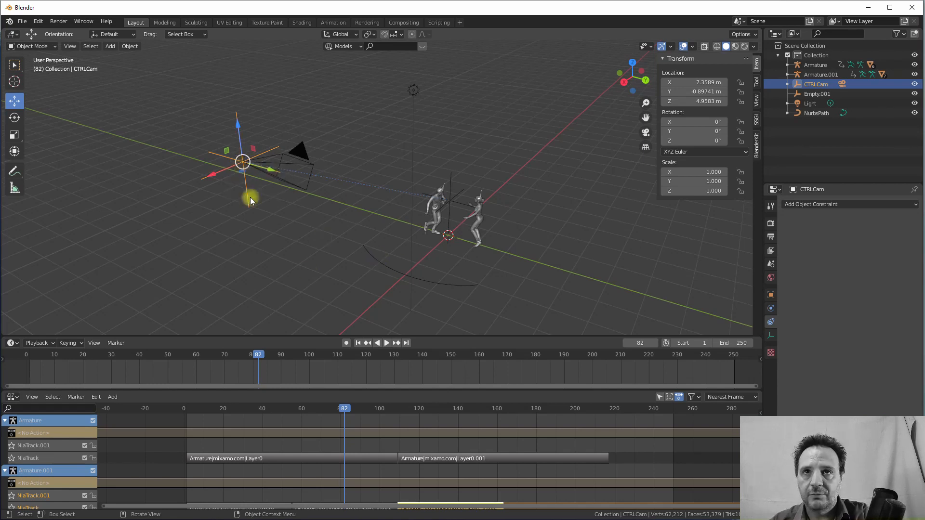
Step: Add a Follow Path constraint to CTRLCam with NurbsPath as its target
click(799, 204)
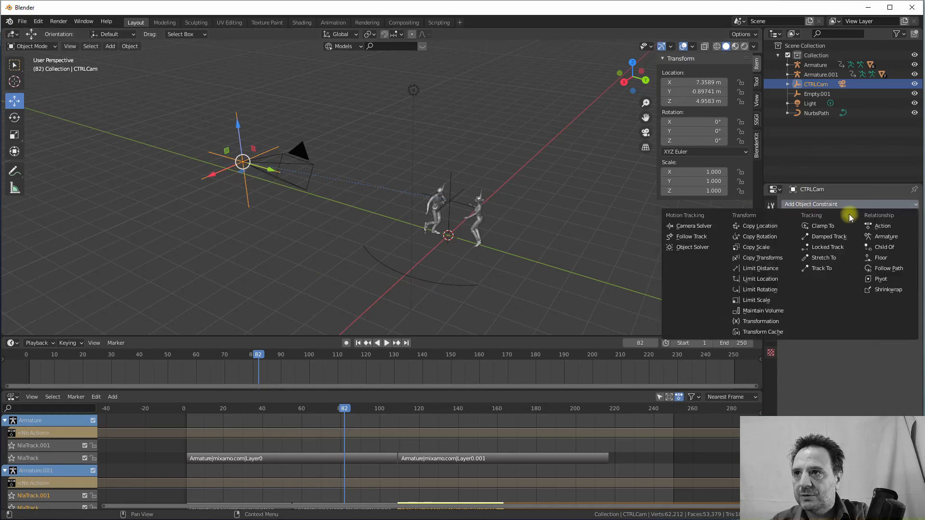
click(893, 271)
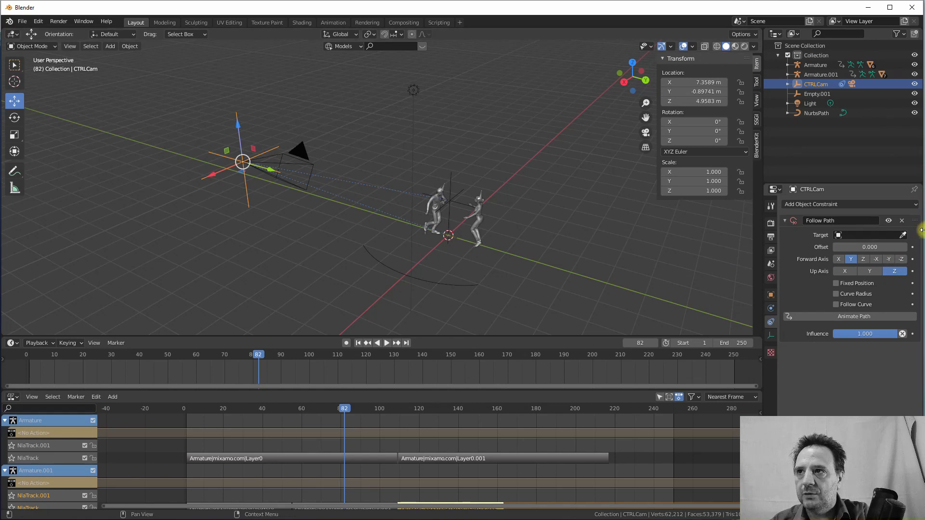
click(903, 235)
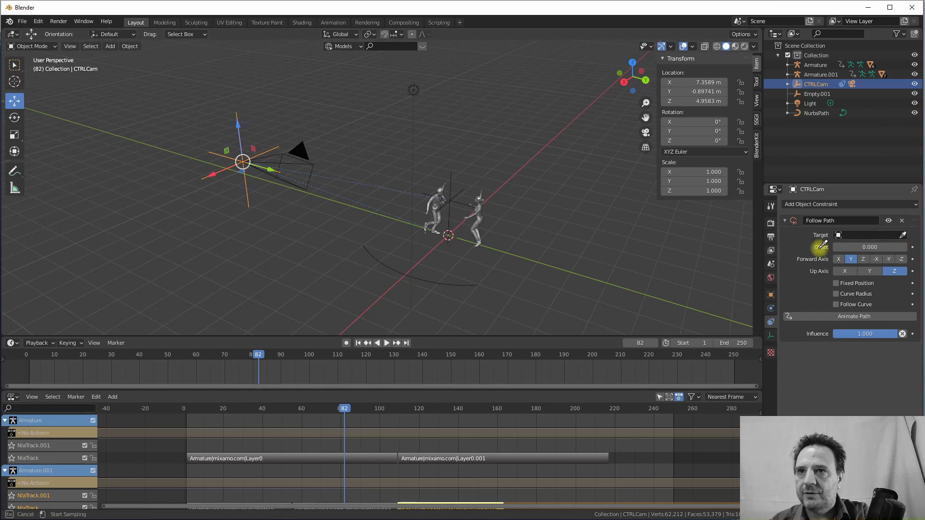
click(450, 283)
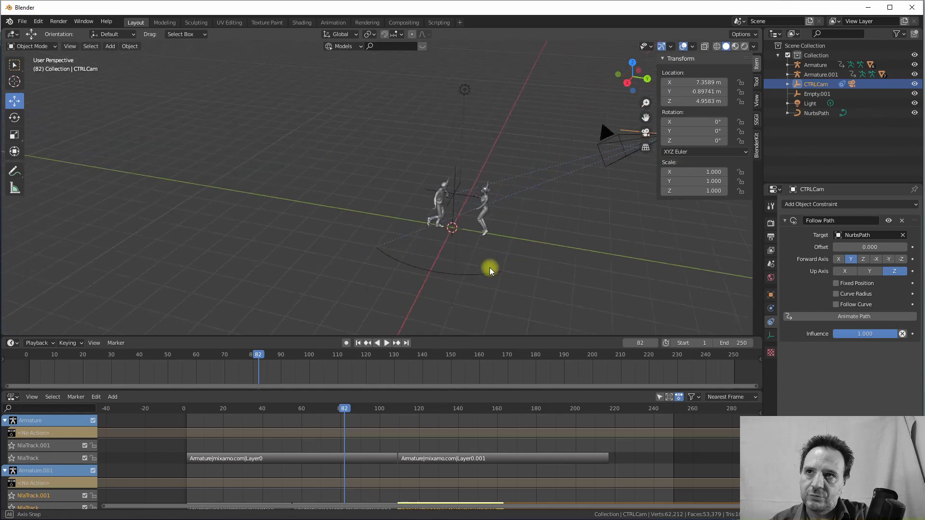
Step: Set CTRLCam's X, Y and Z location to 0 m
shift+middle_drag(497, 249, 427, 258)
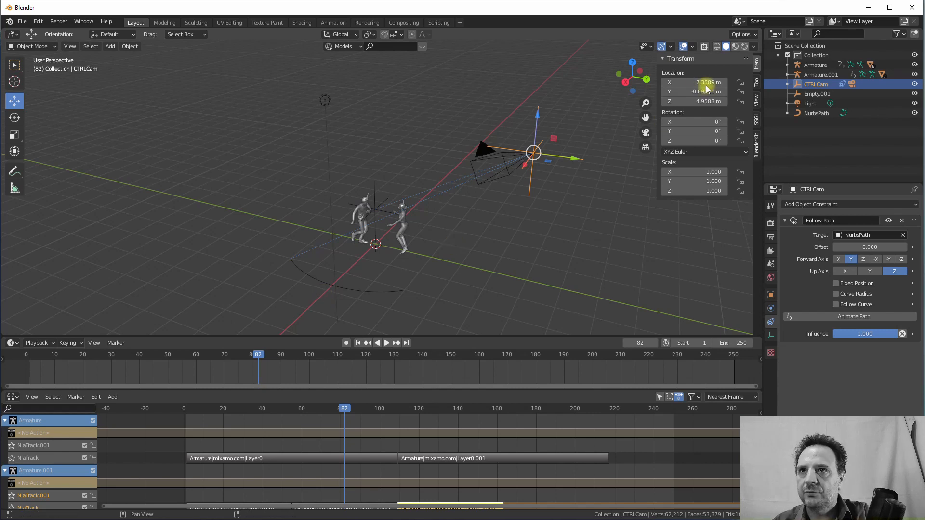
drag(689, 80, 688, 105)
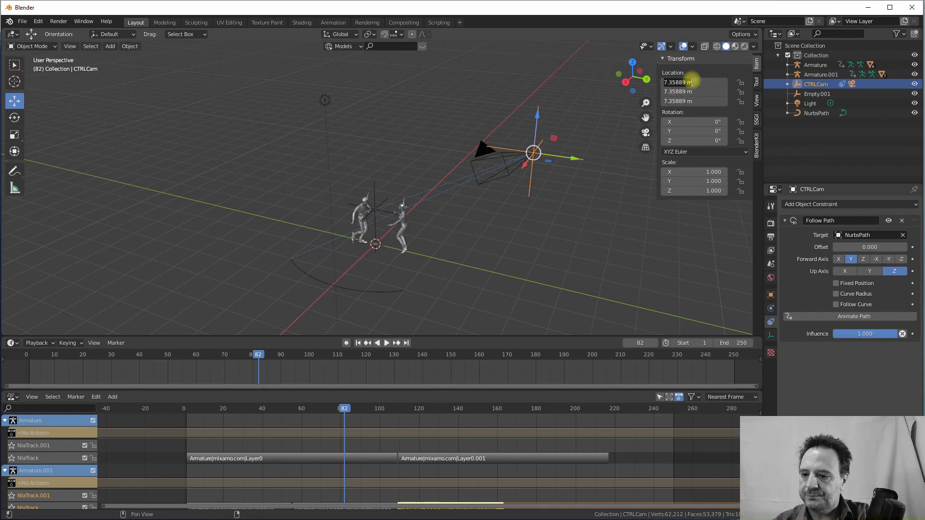
text(0)
key(Return)
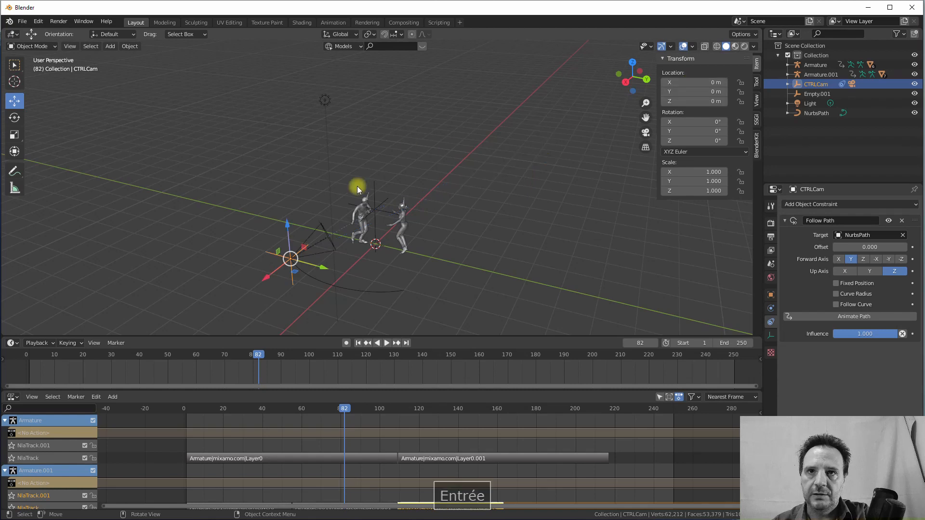
Step: Raise the curved path to about Z 1.50 m and move it away from the dancers to about X 3.64 m
middle_drag(333, 223, 310, 198)
click(303, 240)
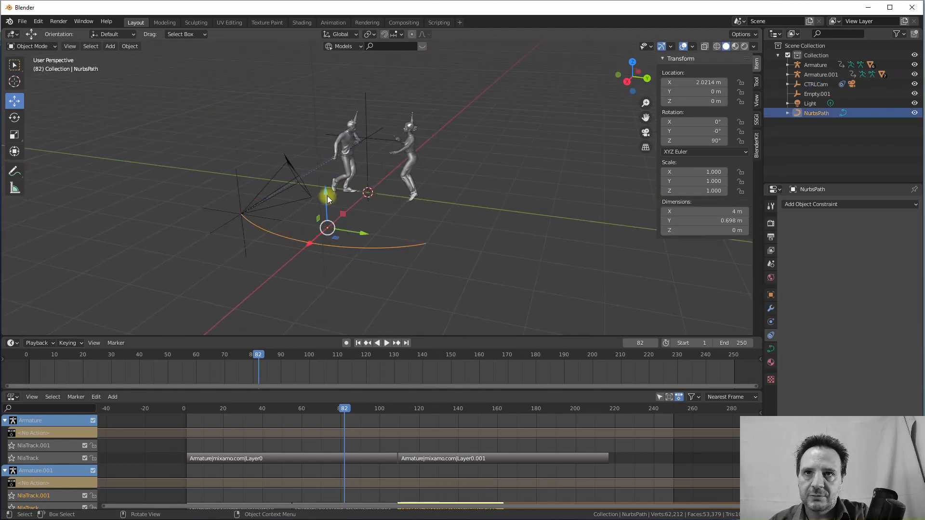
drag(326, 194, 309, 118)
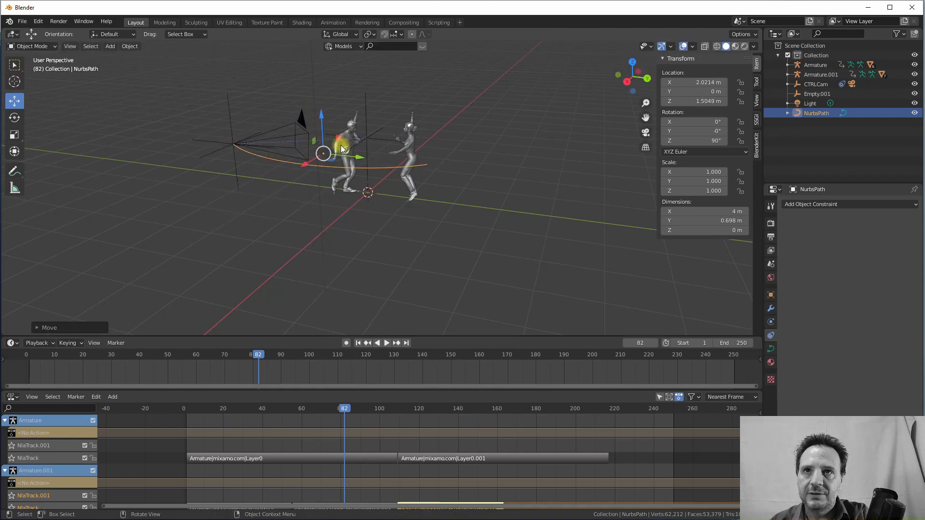
middle_drag(330, 148, 290, 185)
drag(259, 194, 181, 229)
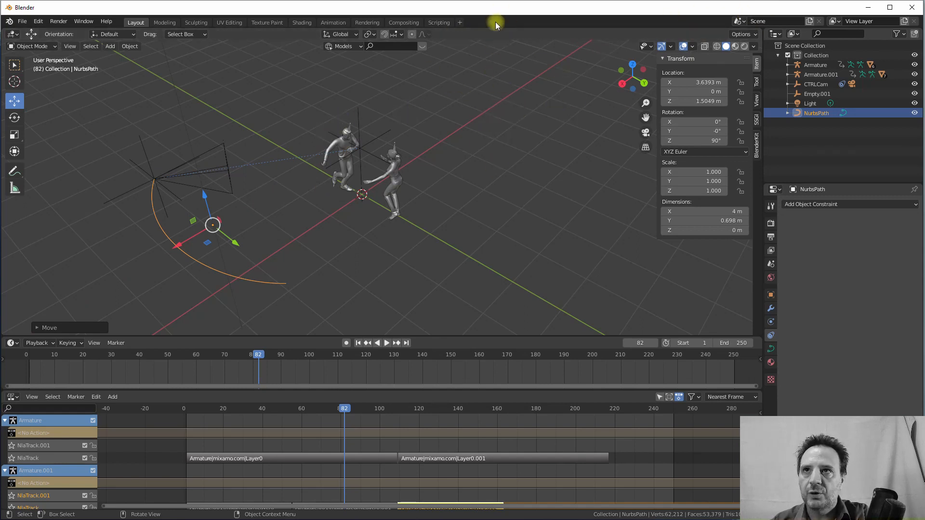
Step: Split the 3D viewport vertically and show the camera view in the second viewport with its sidebar hidden
right_click(520, 27)
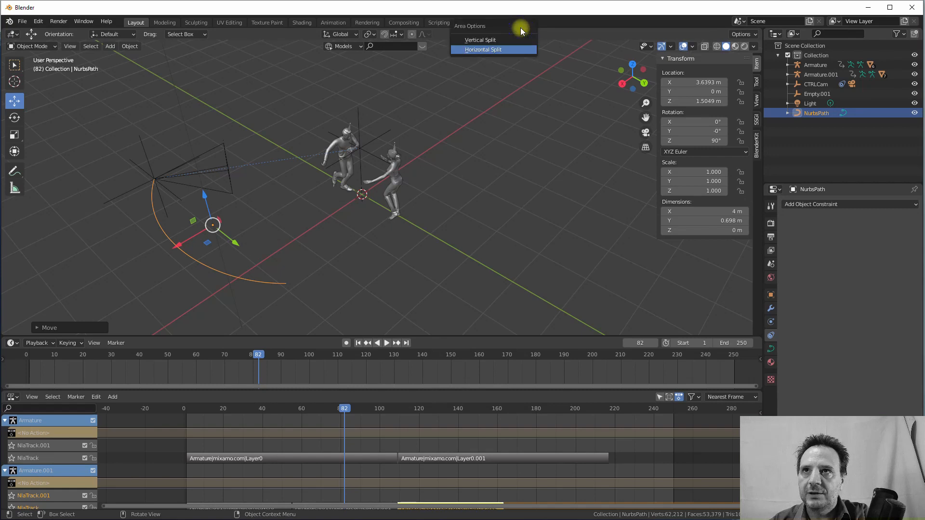
click(477, 39)
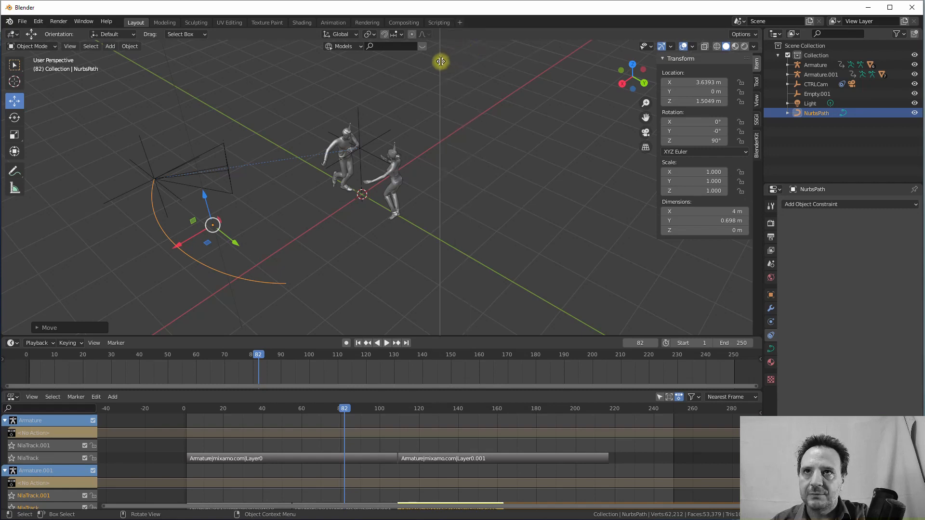
click(440, 59)
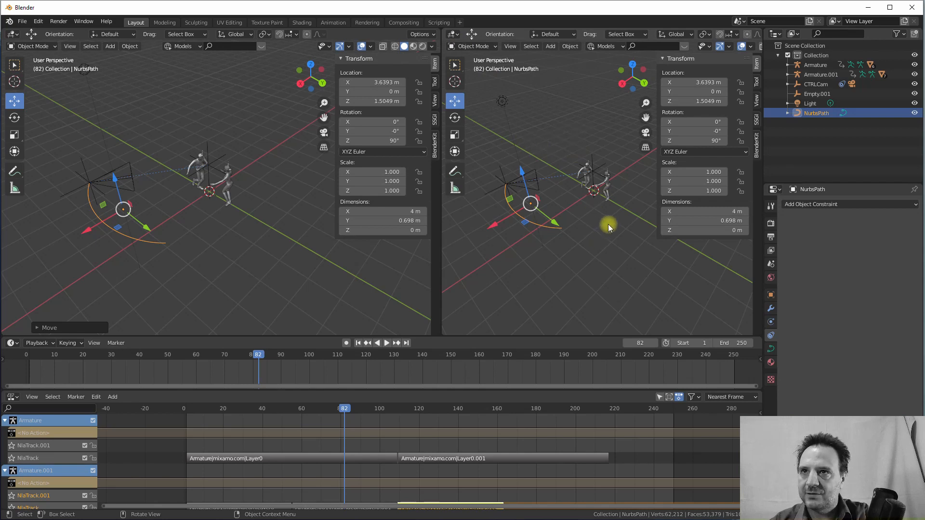
key(KP_0)
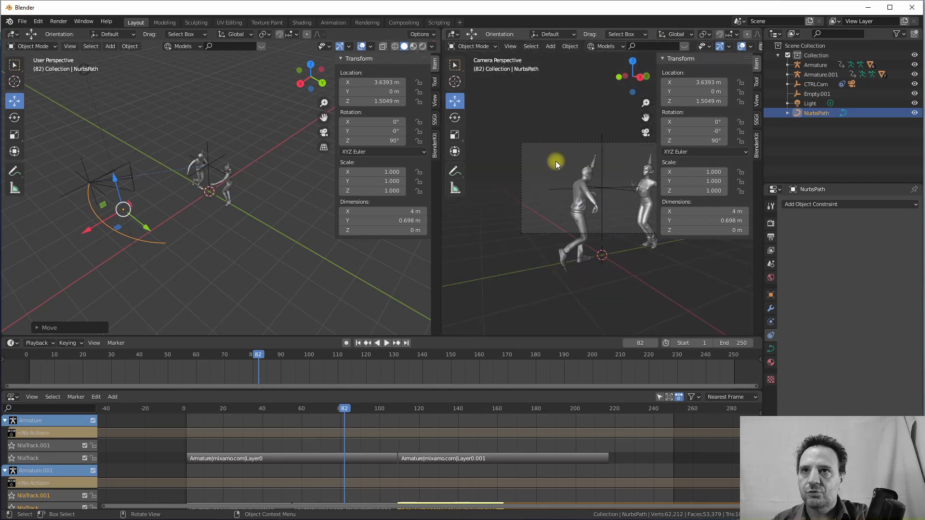
drag(657, 57, 773, 63)
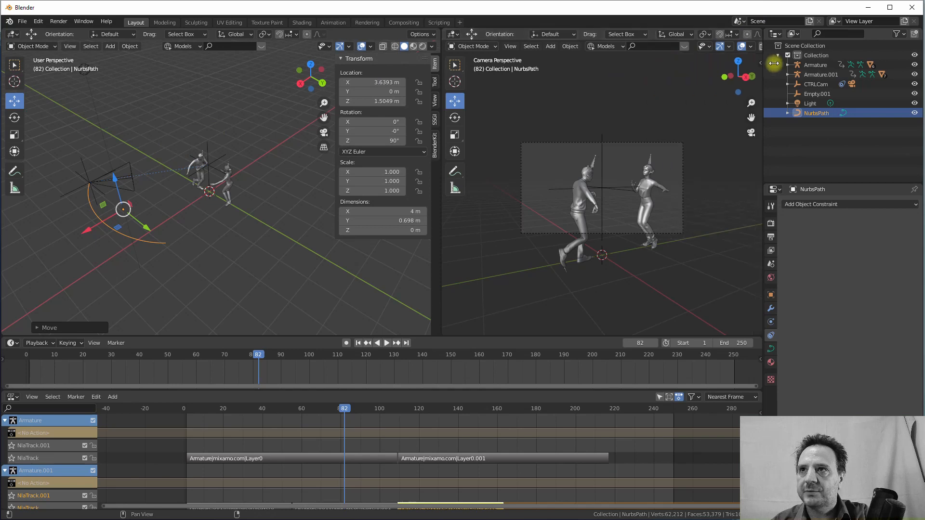
Step: Move the curved path closer to the dancers, to about X 3.24 m and Y 0.11 m
mouse_move(227, 154)
middle_down()
mouse_move(279, 145)
mouse_move(214, 145)
middle_up()
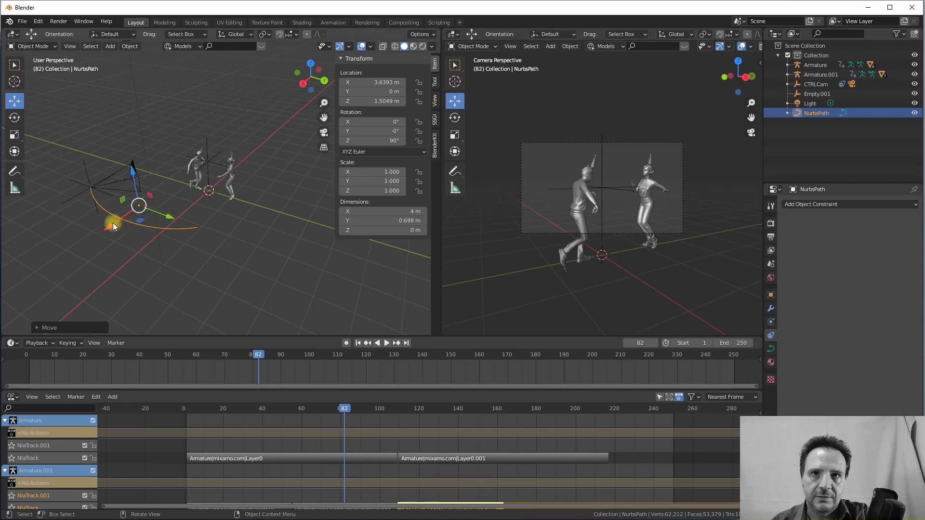
drag(113, 223, 168, 206)
scroll(129, 175, up, 4)
shift+middle_drag(120, 183, 91, 156)
Step: Set the Path Animation length of NurbsPath to 150 frames
click(126, 134)
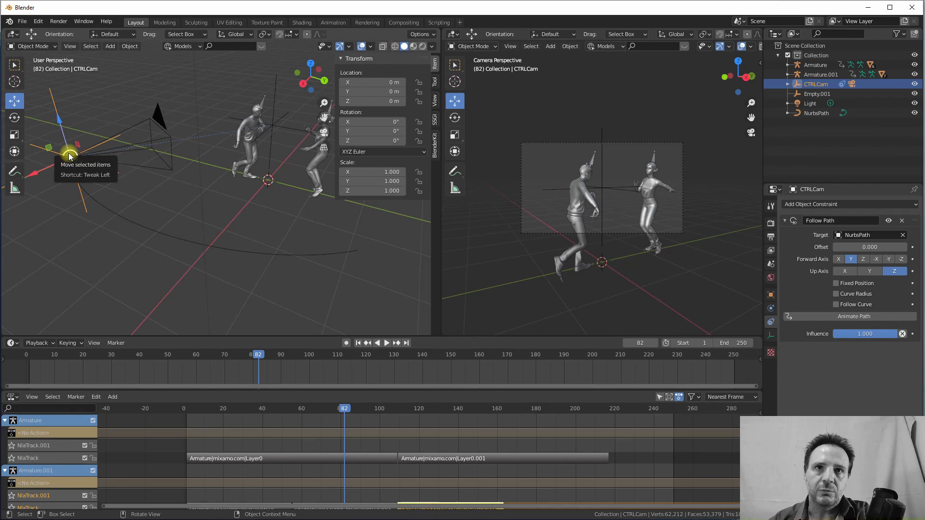
click(140, 225)
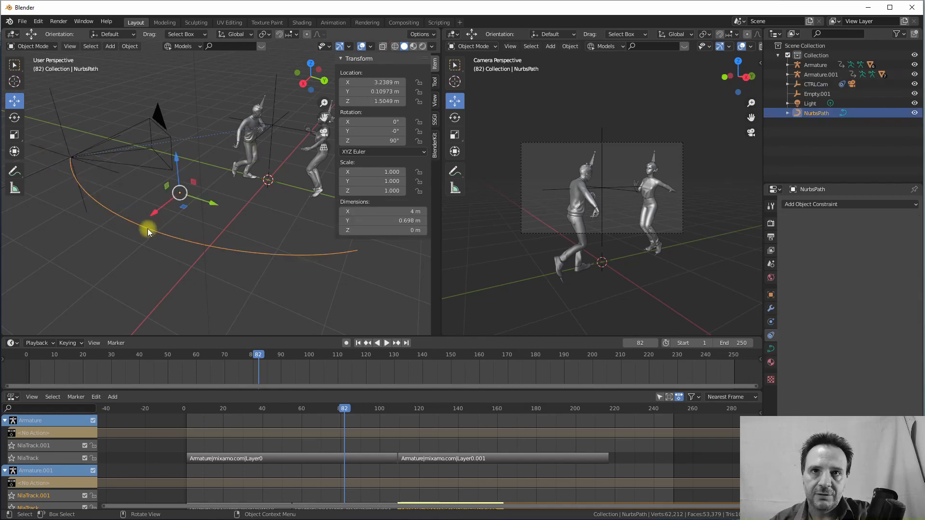
click(771, 349)
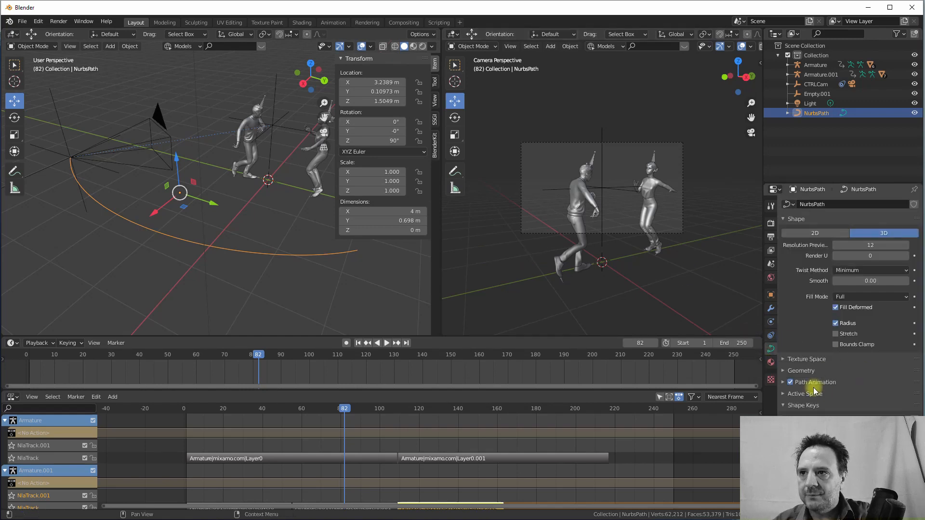
click(782, 382)
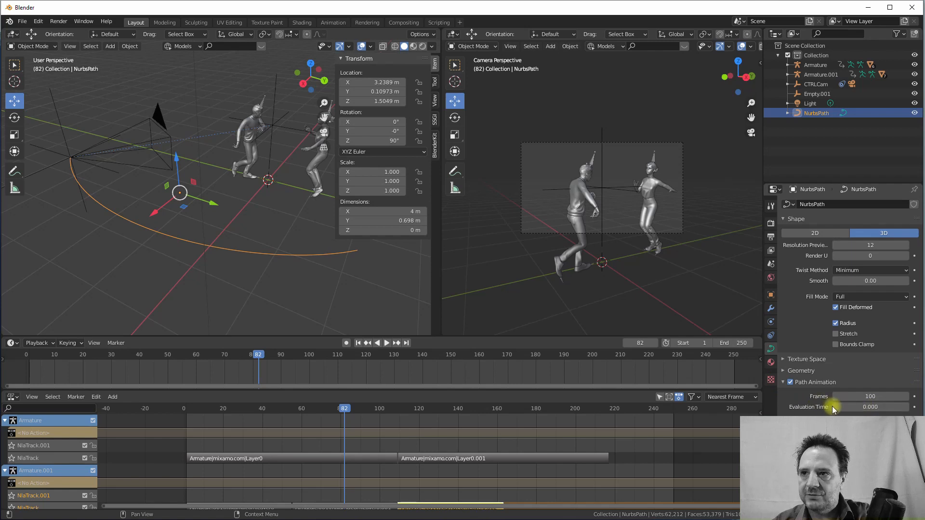
click(860, 396)
text(150)
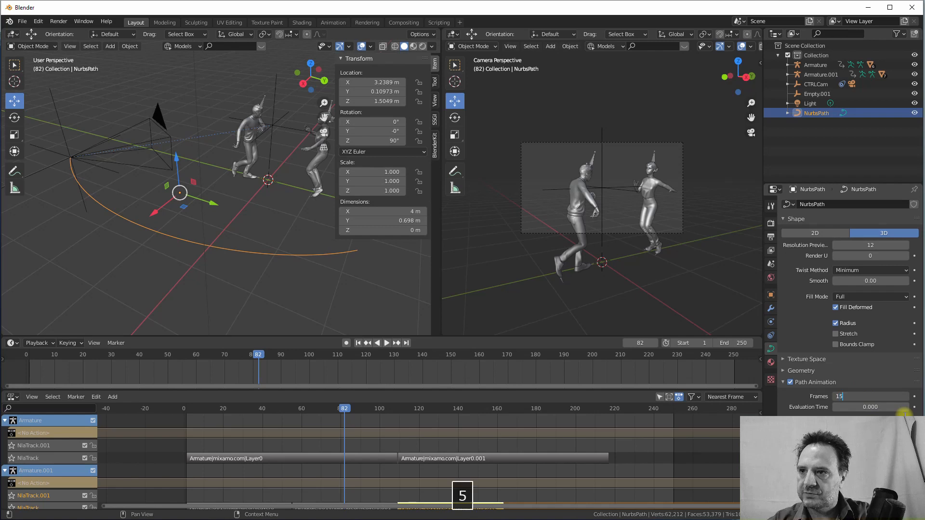
key(Return)
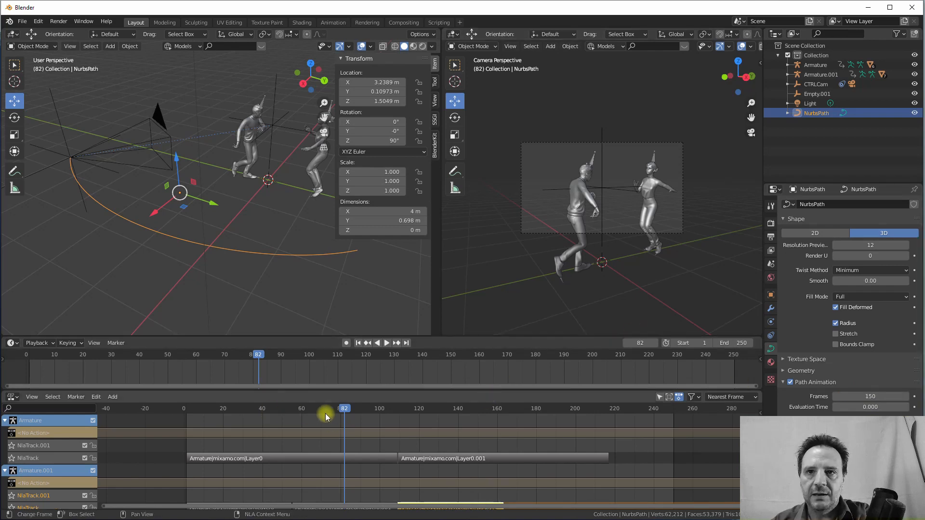
Step: Insert a keyframe on the path's Evaluation Time of 0 at frame 1
click(255, 355)
click(28, 358)
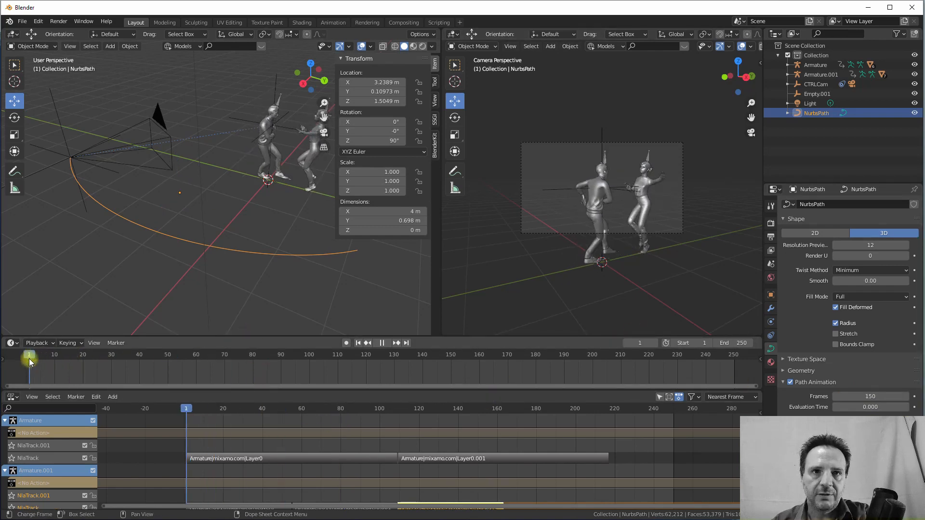
key(space)
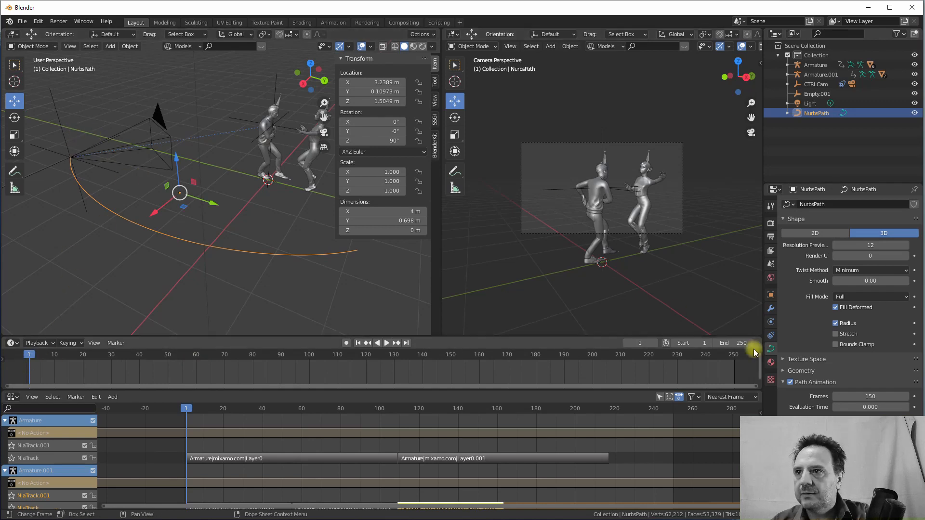
right_click(854, 406)
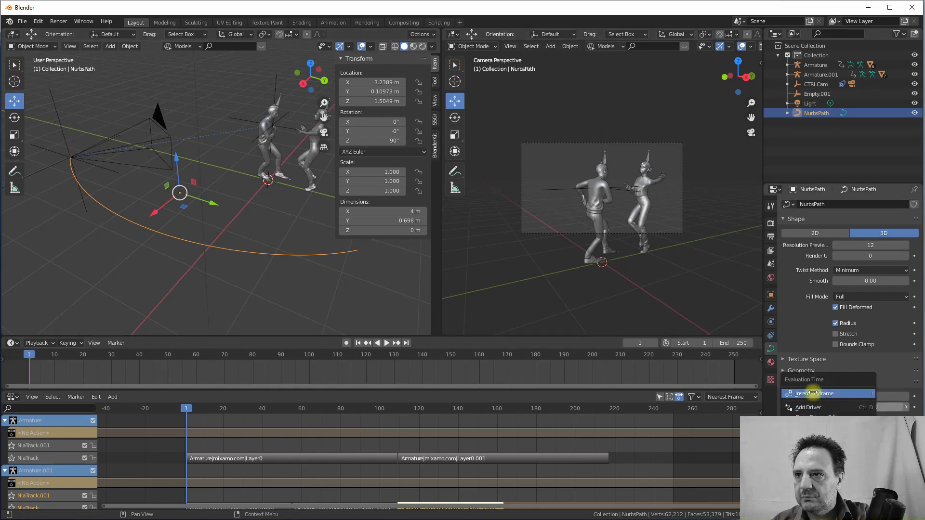
click(810, 394)
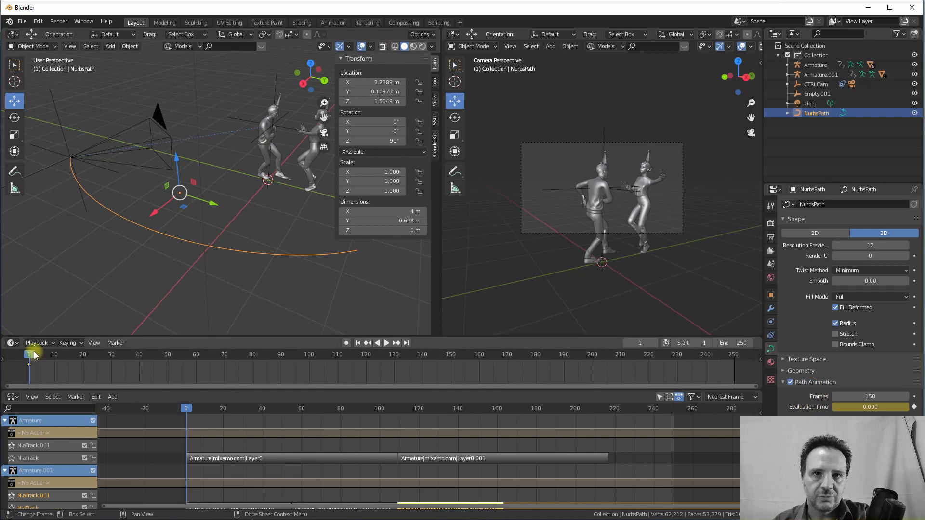
Step: At frame 150, set the path's Evaluation Time to 150 and insert a keyframe on it
drag(31, 352, 450, 364)
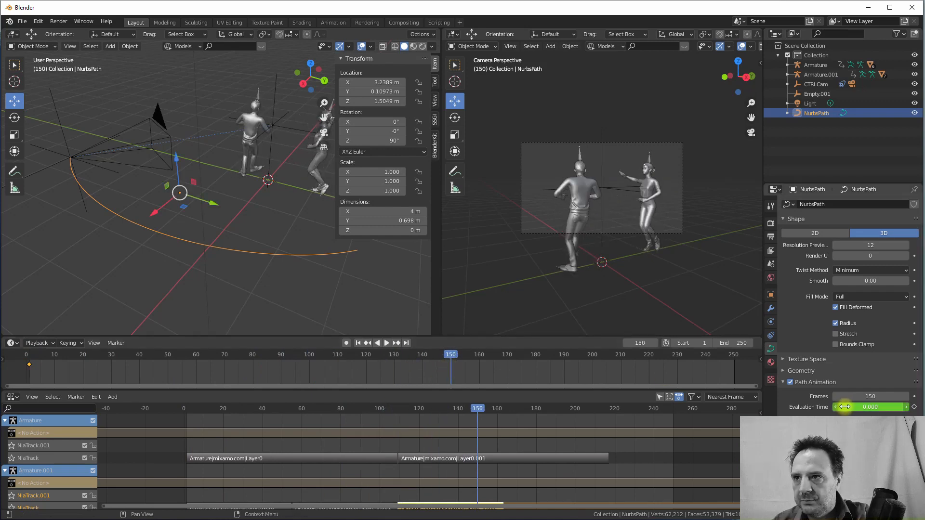
drag(844, 407, 202, 431)
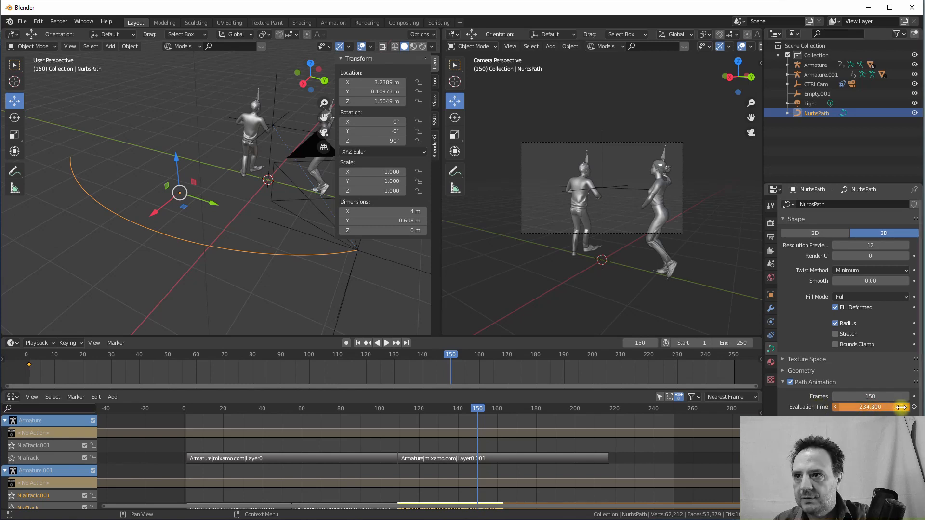
drag(895, 407, 887, 407)
text(150)
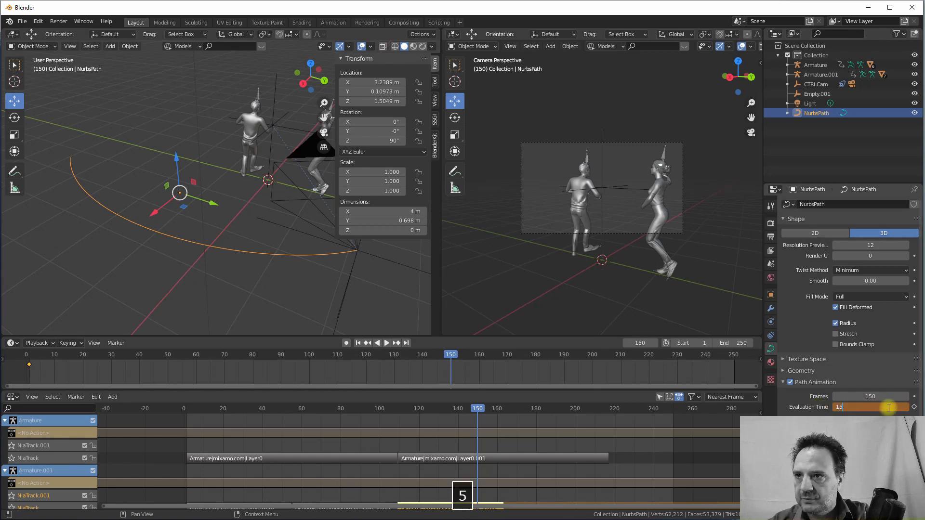
key(Return)
mouse_move(878, 406)
mouse_down()
mouse_move(828, 410)
mouse_move(880, 408)
mouse_up()
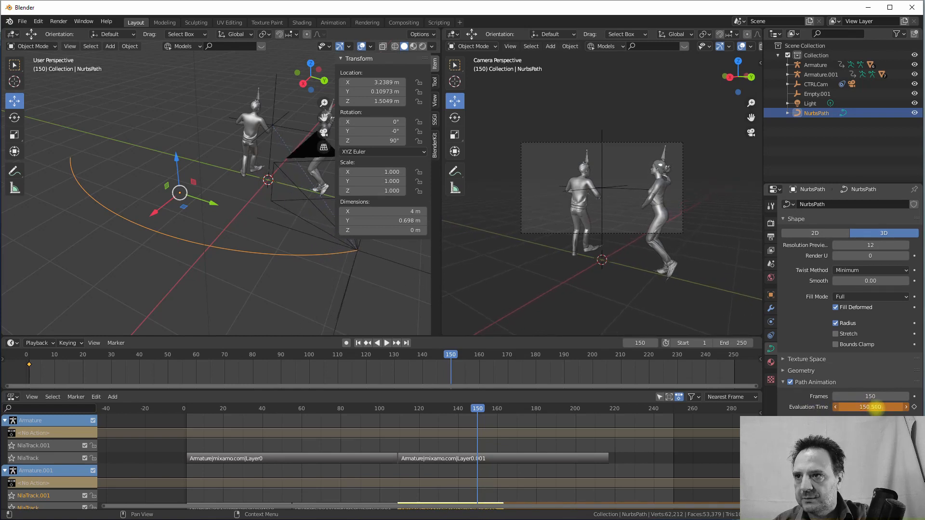
key(BackSpace)
key(BackSpace)
key(Return)
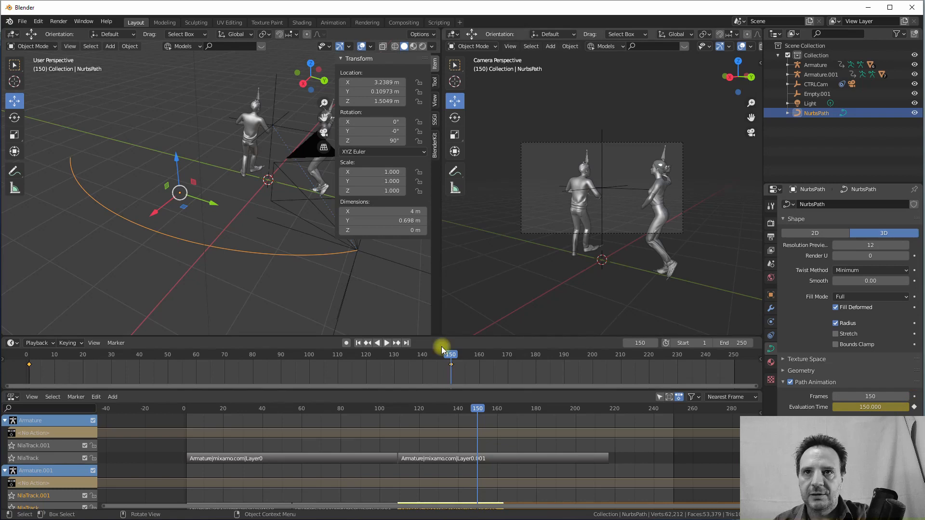
Step: Scrub and play through the animation to review the camera's travel along the curved path, and return to frame 0
drag(446, 356, 101, 303)
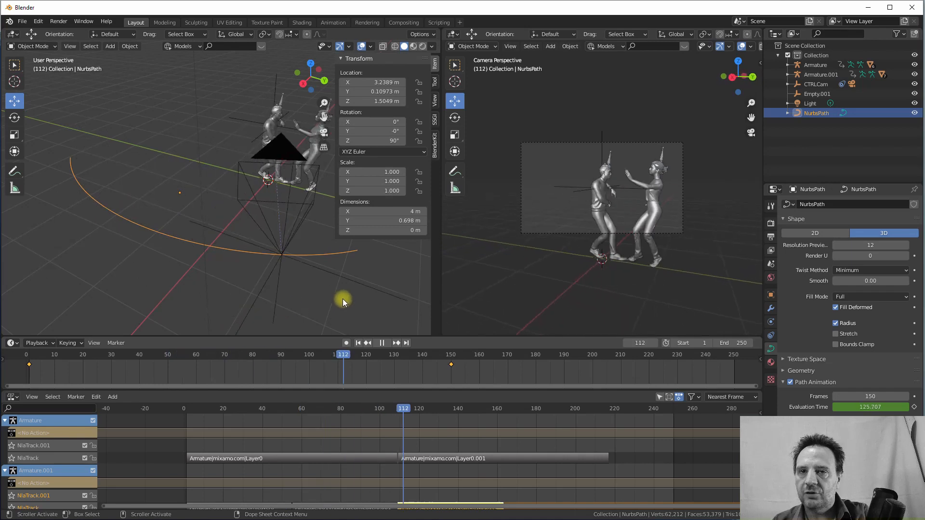
key(space)
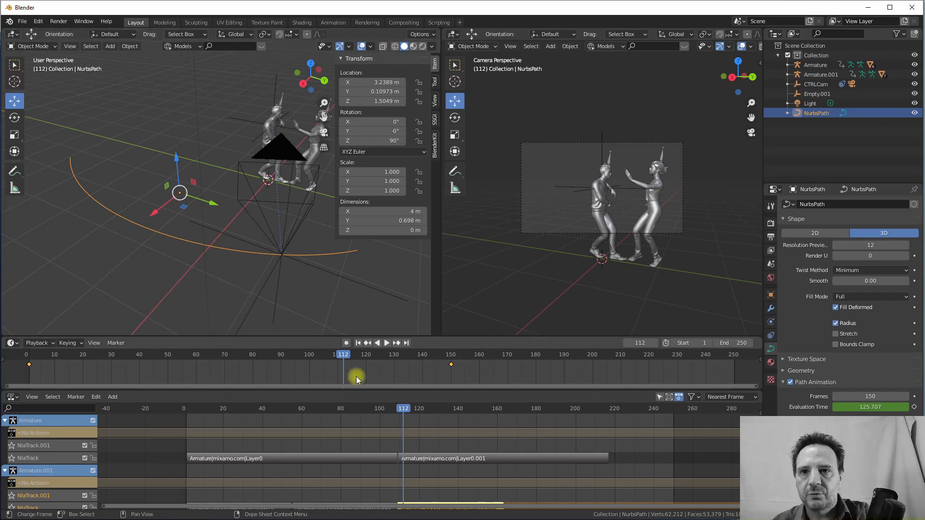
drag(404, 408, 153, 374)
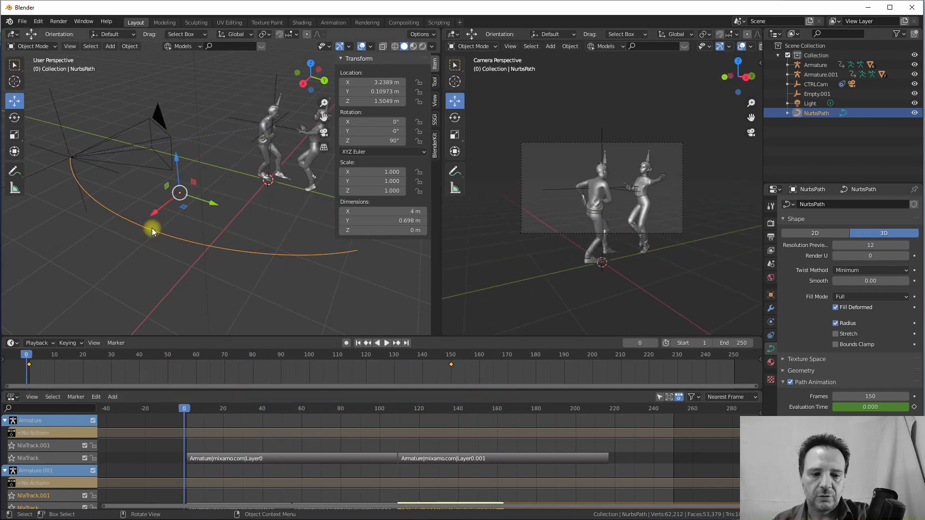
Step: In Edit Mode, move the curved path's middle control point toward the dancers and upward, to about Y 0.37 m and Z 1.41 m
key(Tab)
click(117, 242)
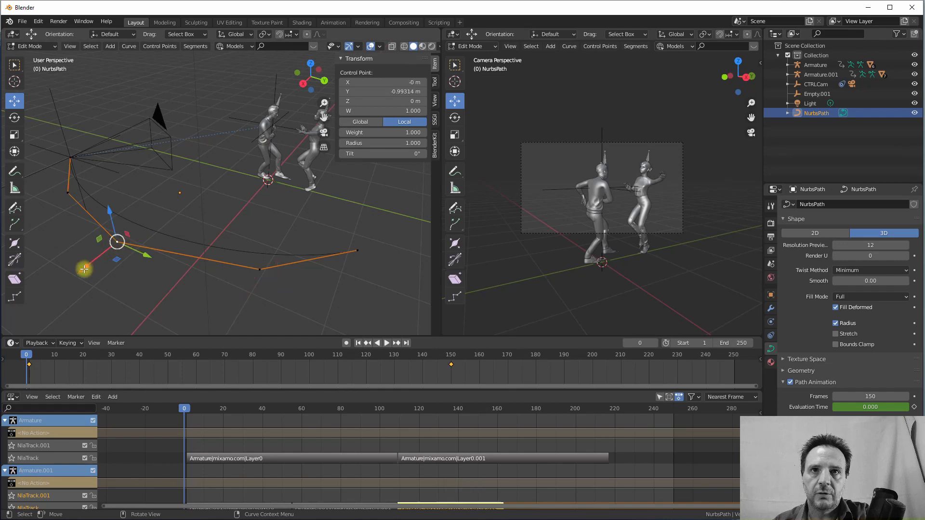
key(g)
click(185, 168)
key(g)
key(z)
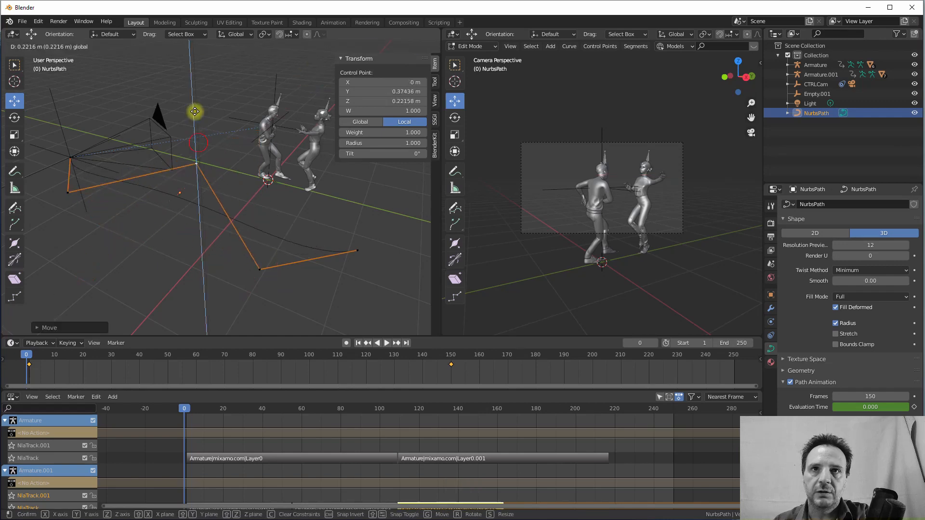
drag(195, 111, 187, 319)
Step: Play the animation to about frame 92 to check the camera's movement along the reshaped path
key(space)
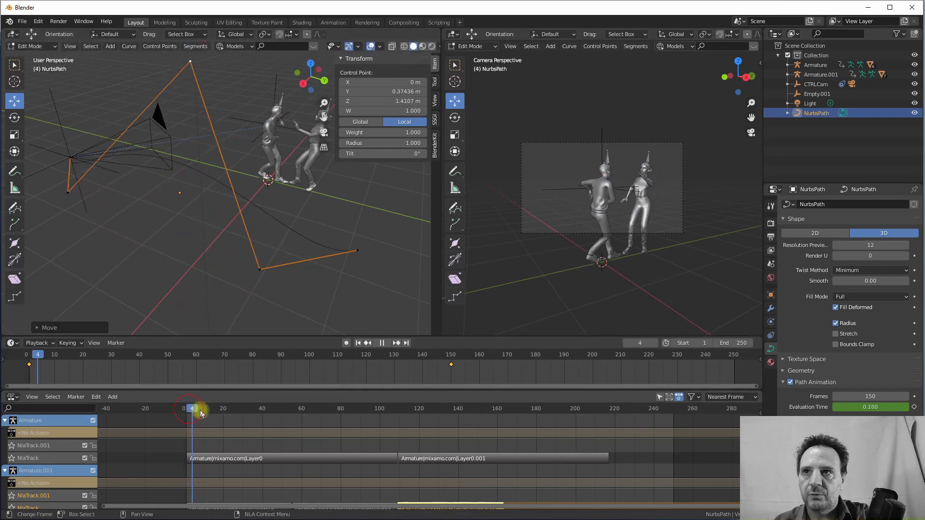
mouse_move(377, 487)
mouse_down()
mouse_move(467, 489)
mouse_move(318, 496)
mouse_move(251, 485)
mouse_move(364, 491)
mouse_up()
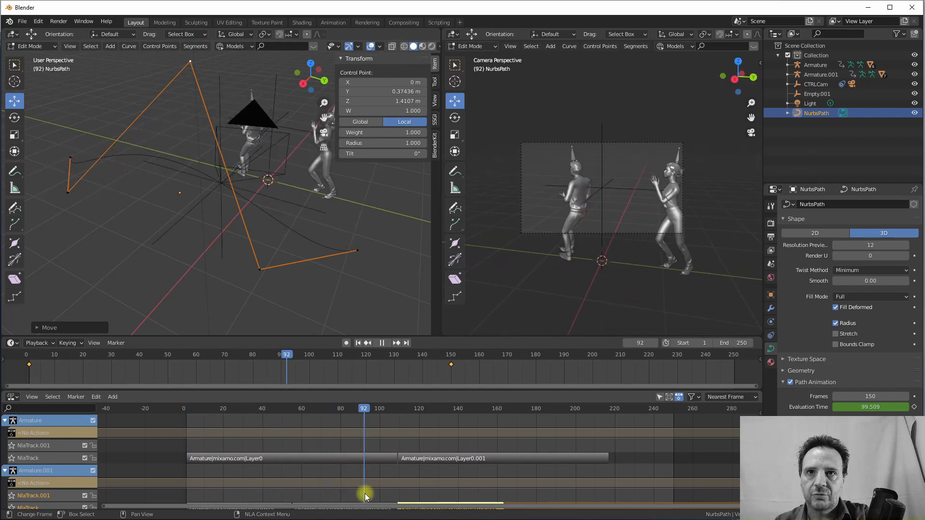
key(space)
Step: Move the path's fourth control point to about X 1.32, Y -0.65, Z -1.62 m and its last point to X 2.57, Y 1.03, Z -0.18 m
drag(255, 265, 260, 54)
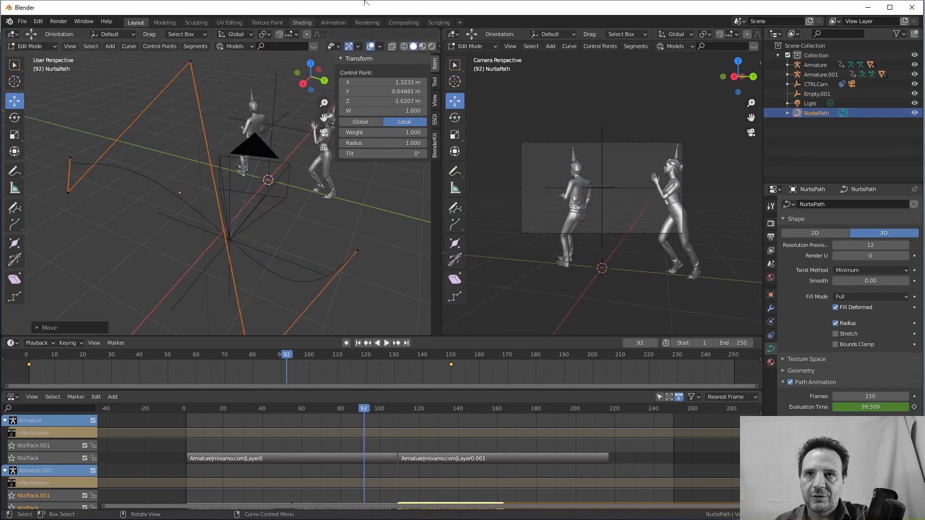
click(358, 250)
drag(358, 249, 15, 219)
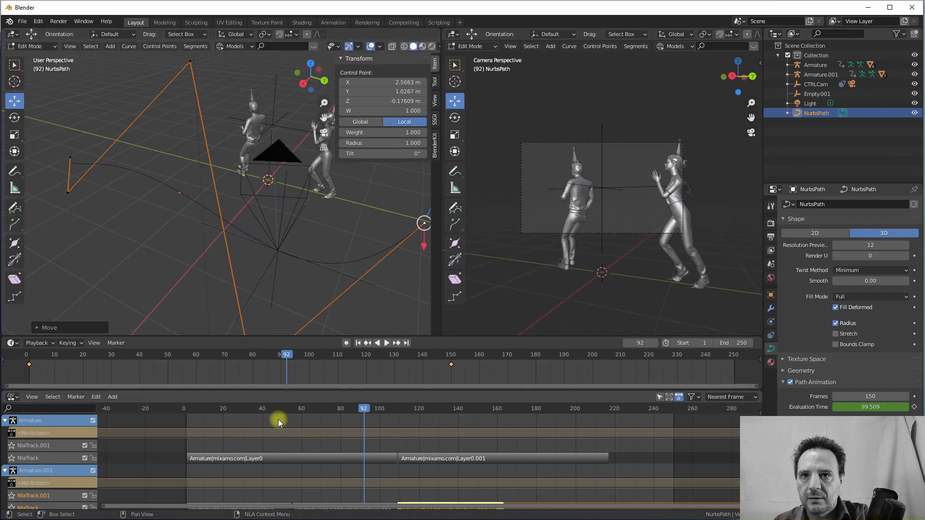
drag(270, 356, 13, 332)
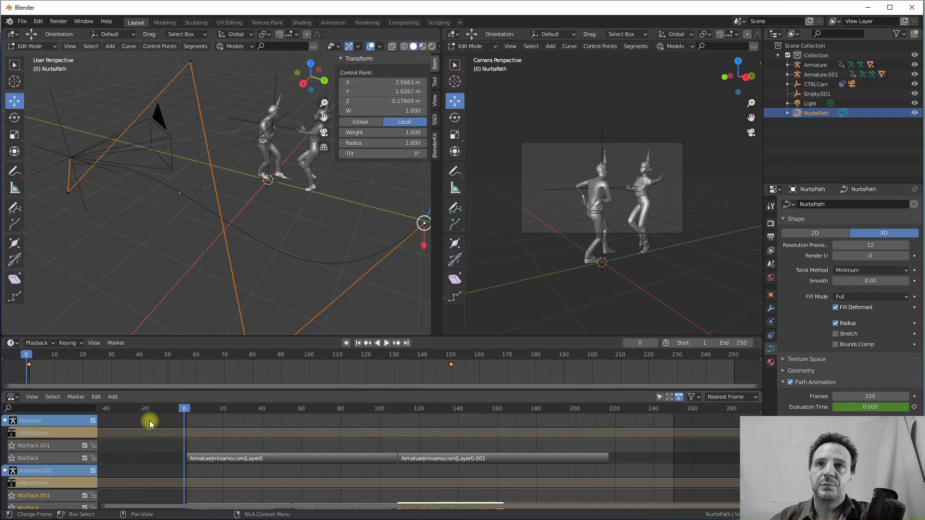
middle_drag(150, 169, 213, 224)
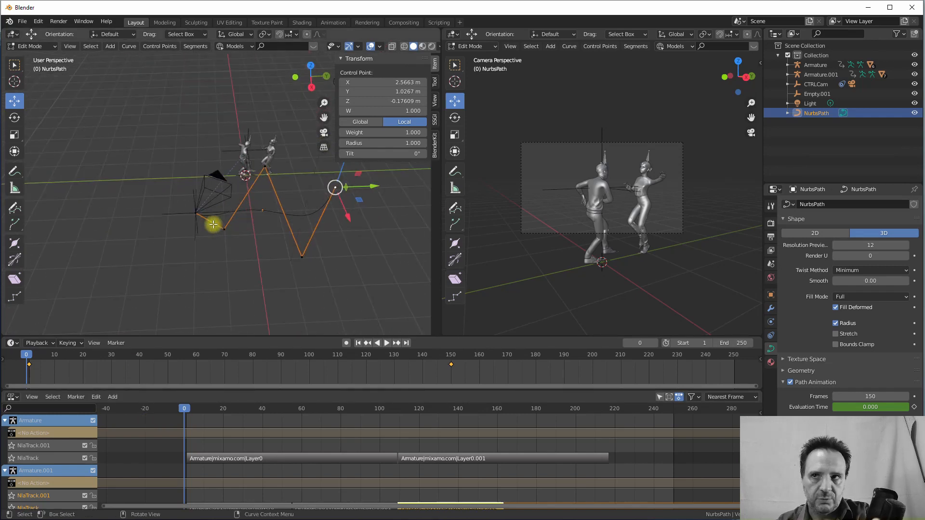